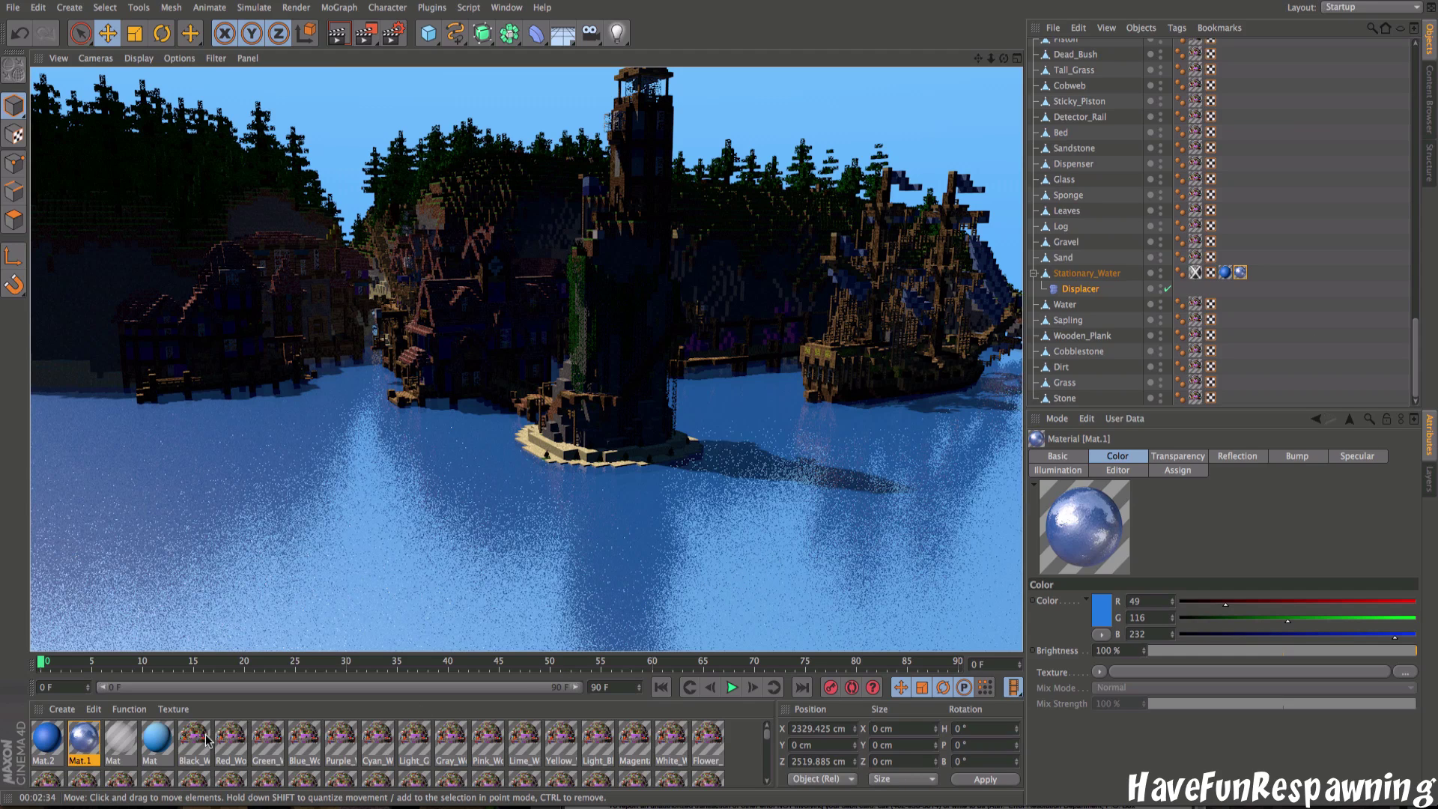
Step: Scroll the Material Manager and marquee-deselect the current material
{"action": "scroll", "coordinate": [207, 737], "scroll_direction": "down", "scroll_amount": 3}
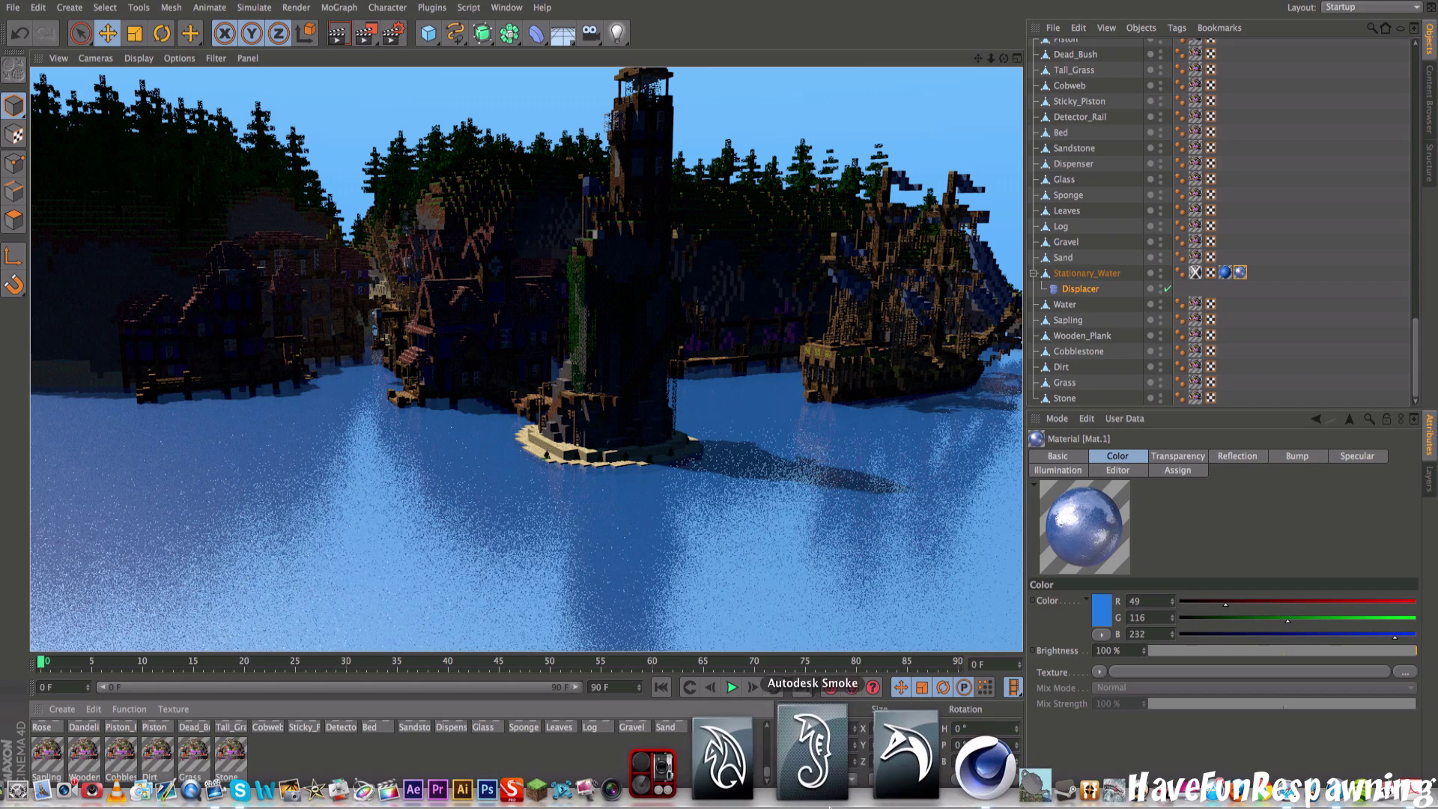
{"action": "scroll", "coordinate": [577, 756], "scroll_direction": "up", "scroll_amount": 1}
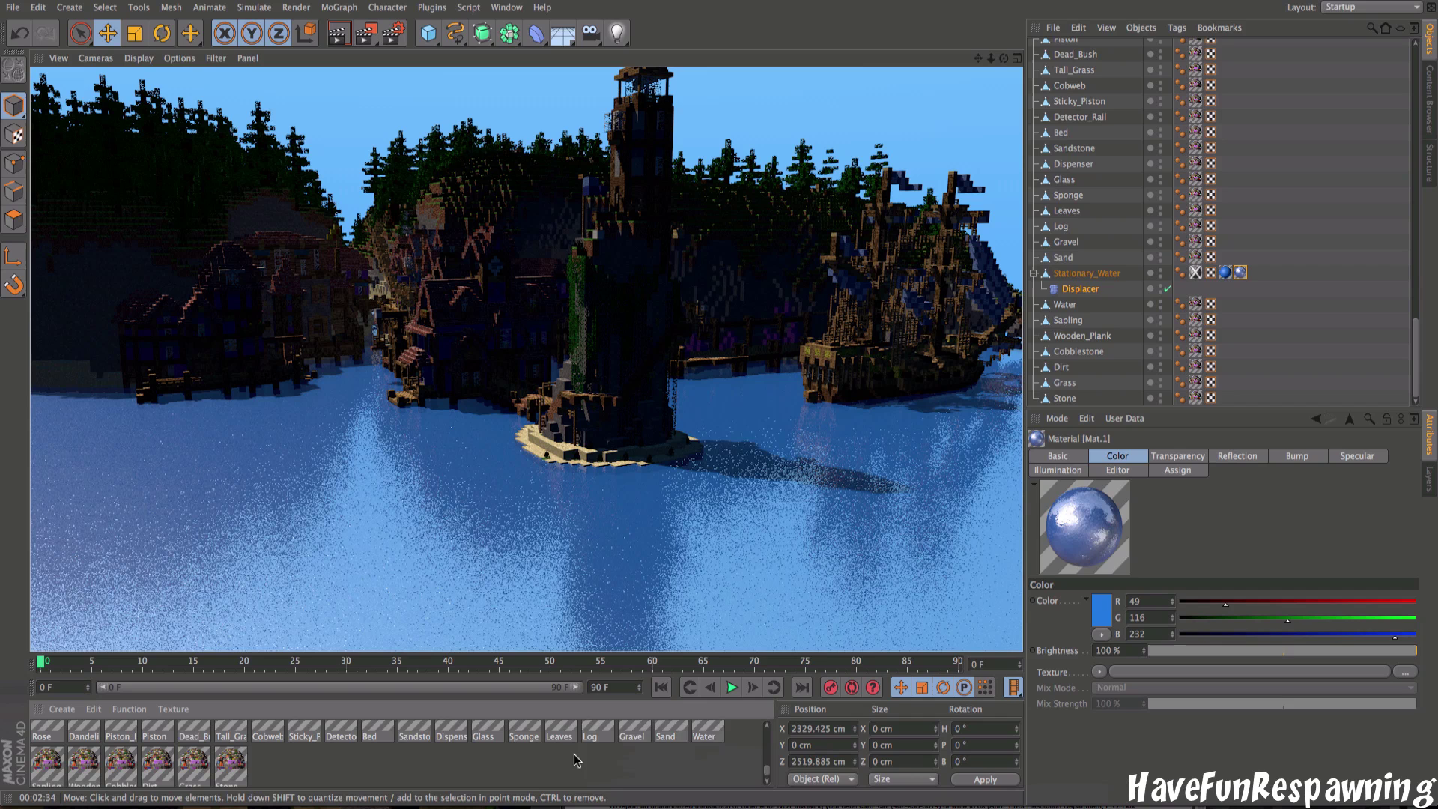
{"action": "scroll", "coordinate": [536, 754], "scroll_direction": "down", "scroll_amount": 3}
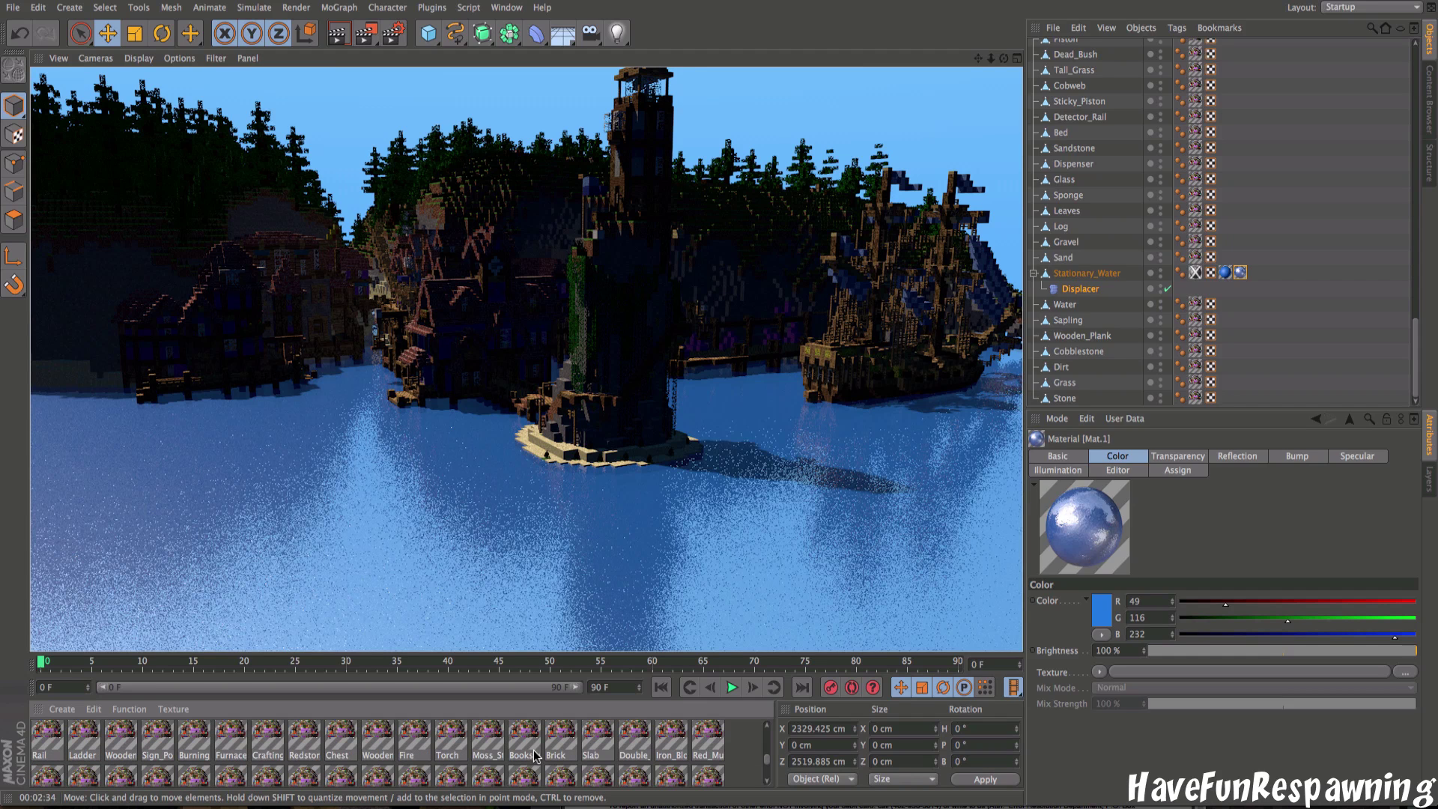
{"action": "scroll", "coordinate": [558, 755], "scroll_direction": "down", "scroll_amount": 3}
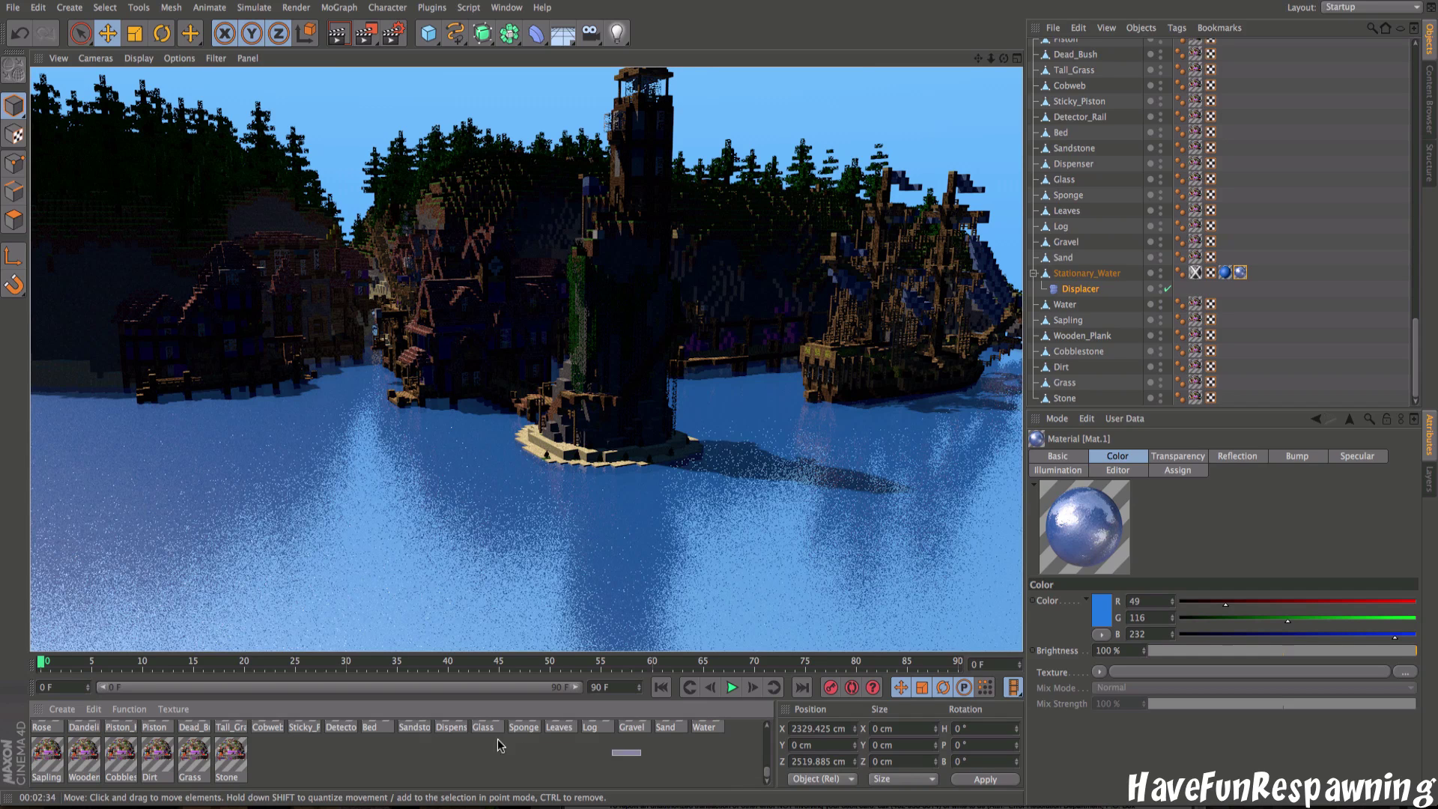
{"action": "left_click_drag", "start_coordinate": [382, 742], "coordinate": [580, 764]}
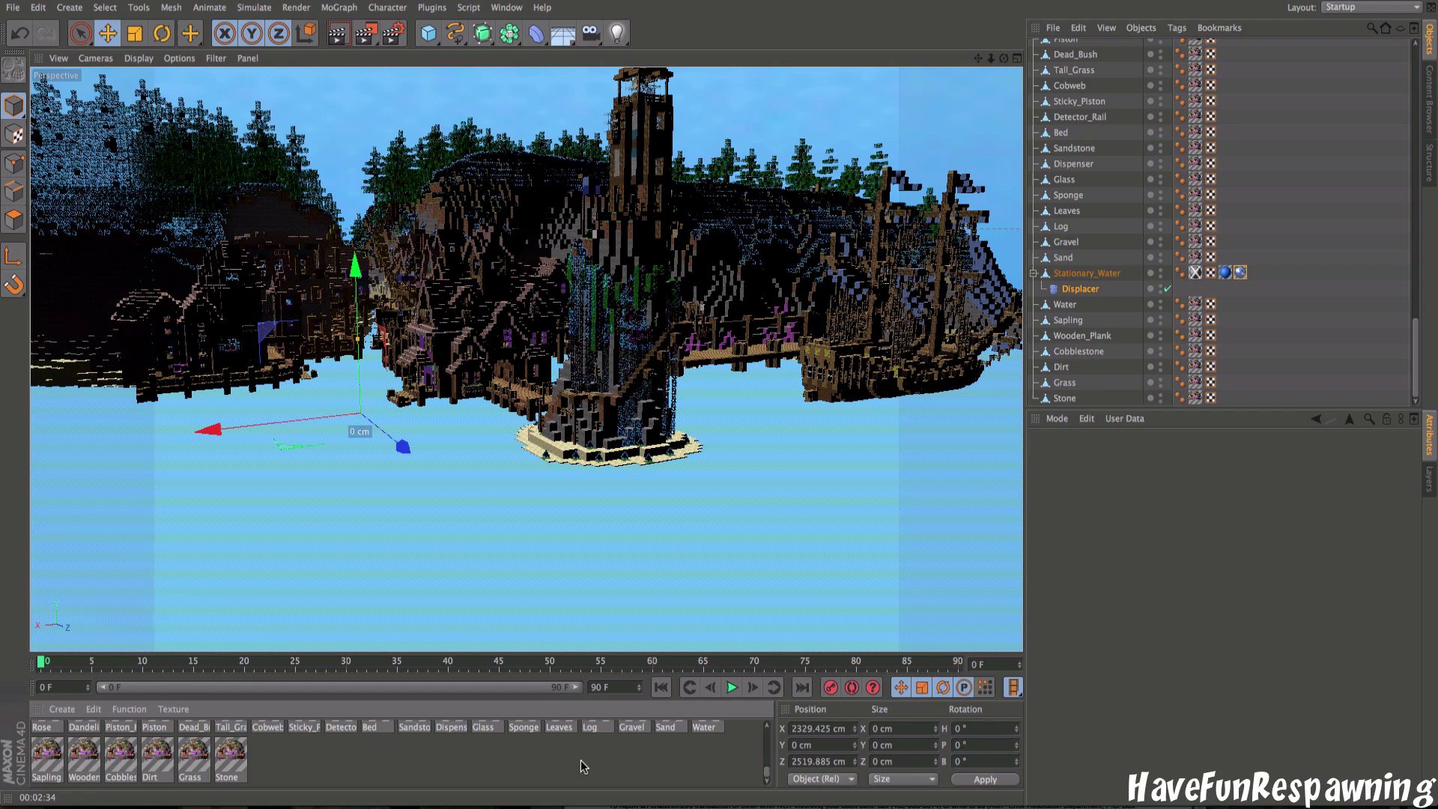
Step: Select Light_Blue_Wool, then click empty space so no material stays selected
{"action": "scroll", "coordinate": [581, 761], "scroll_direction": "up", "scroll_amount": 10}
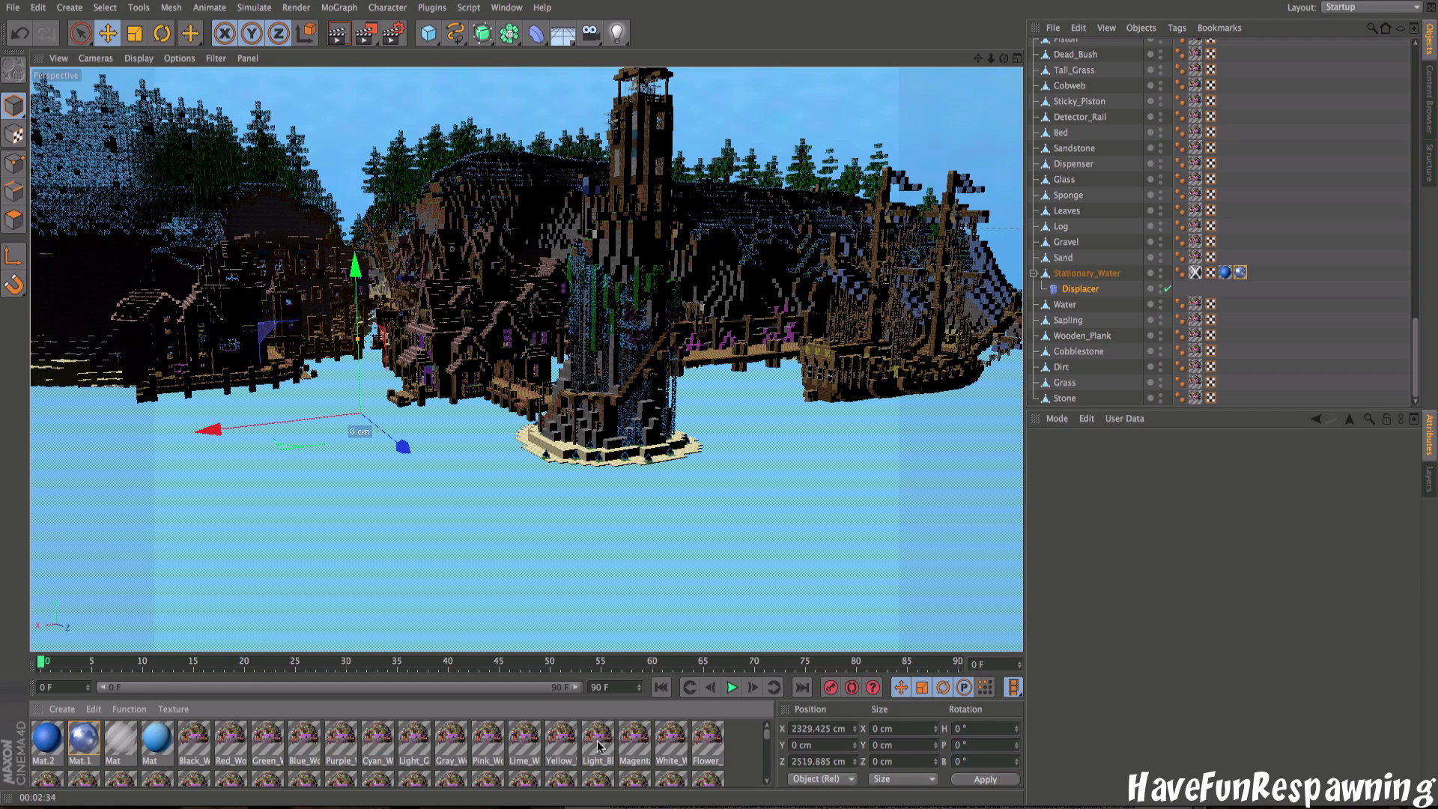
{"action": "left_click", "coordinate": [598, 744]}
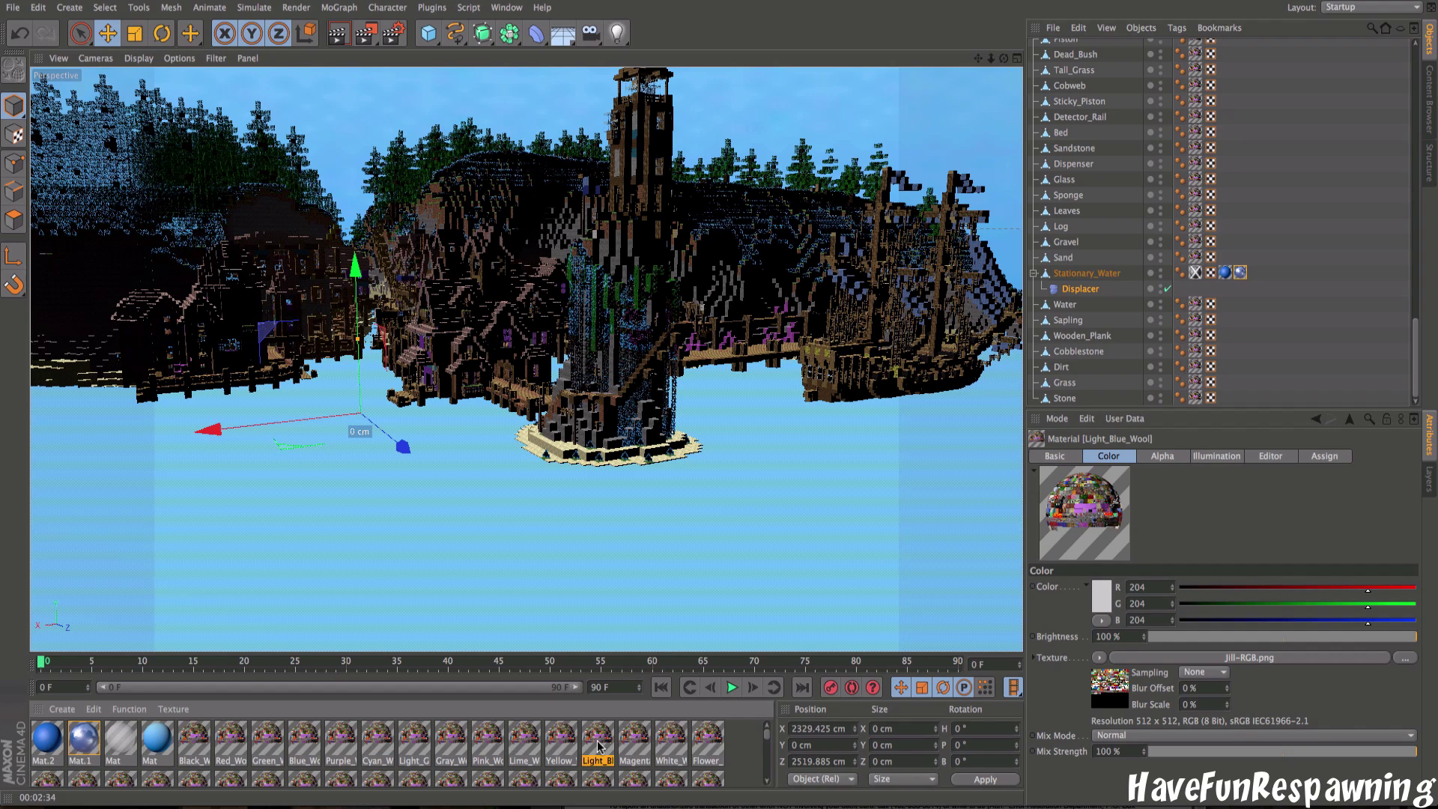
{"action": "left_click", "coordinate": [738, 748]}
{"action": "scroll", "coordinate": [738, 748], "scroll_direction": "down", "scroll_amount": 10}
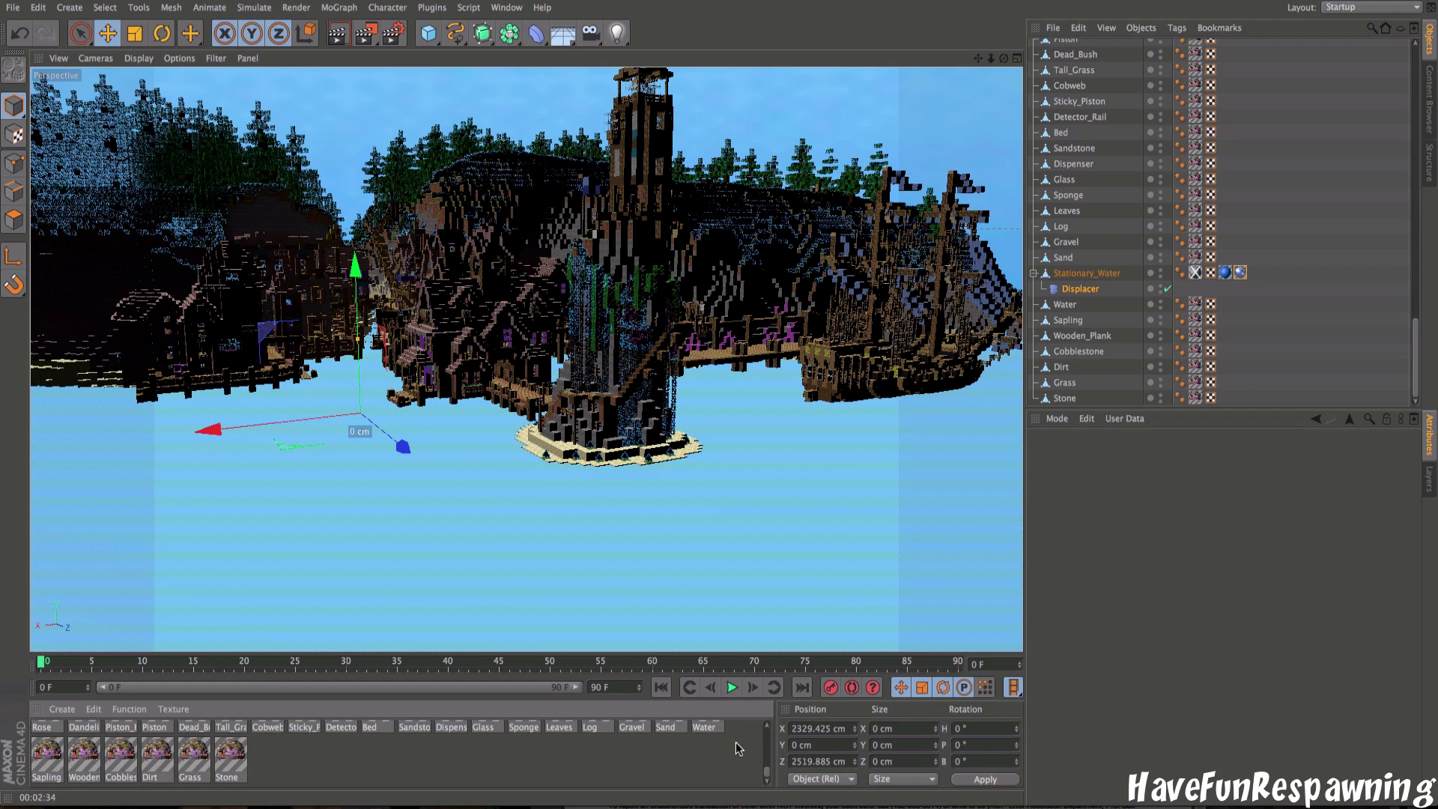
{"action": "scroll", "coordinate": [738, 748], "scroll_direction": "up", "scroll_amount": 10}
Step: Open Mat.1 in the Material Editor and inspect its Transparency channel
{"action": "left_click", "coordinate": [63, 710]}
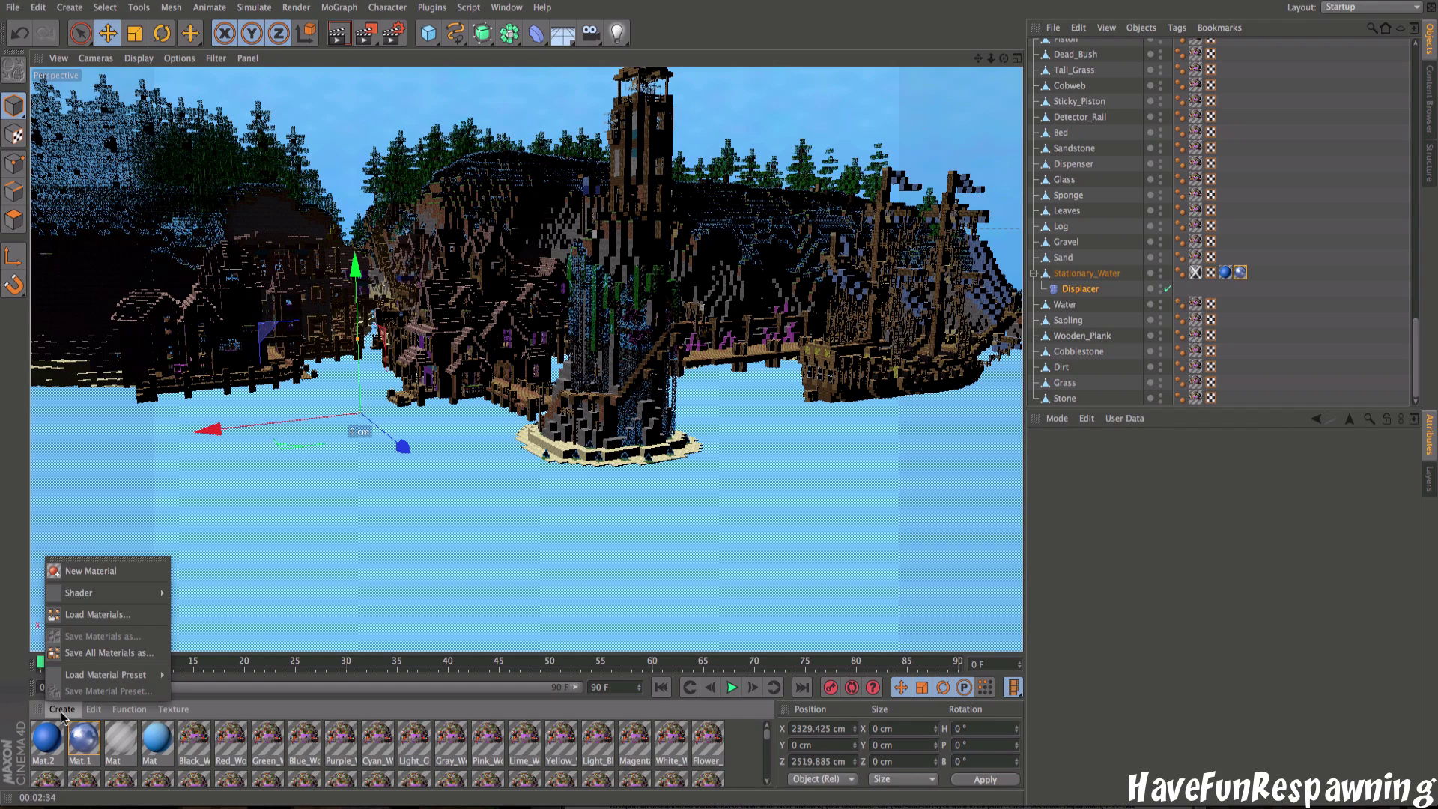
{"action": "left_click", "coordinate": [31, 721]}
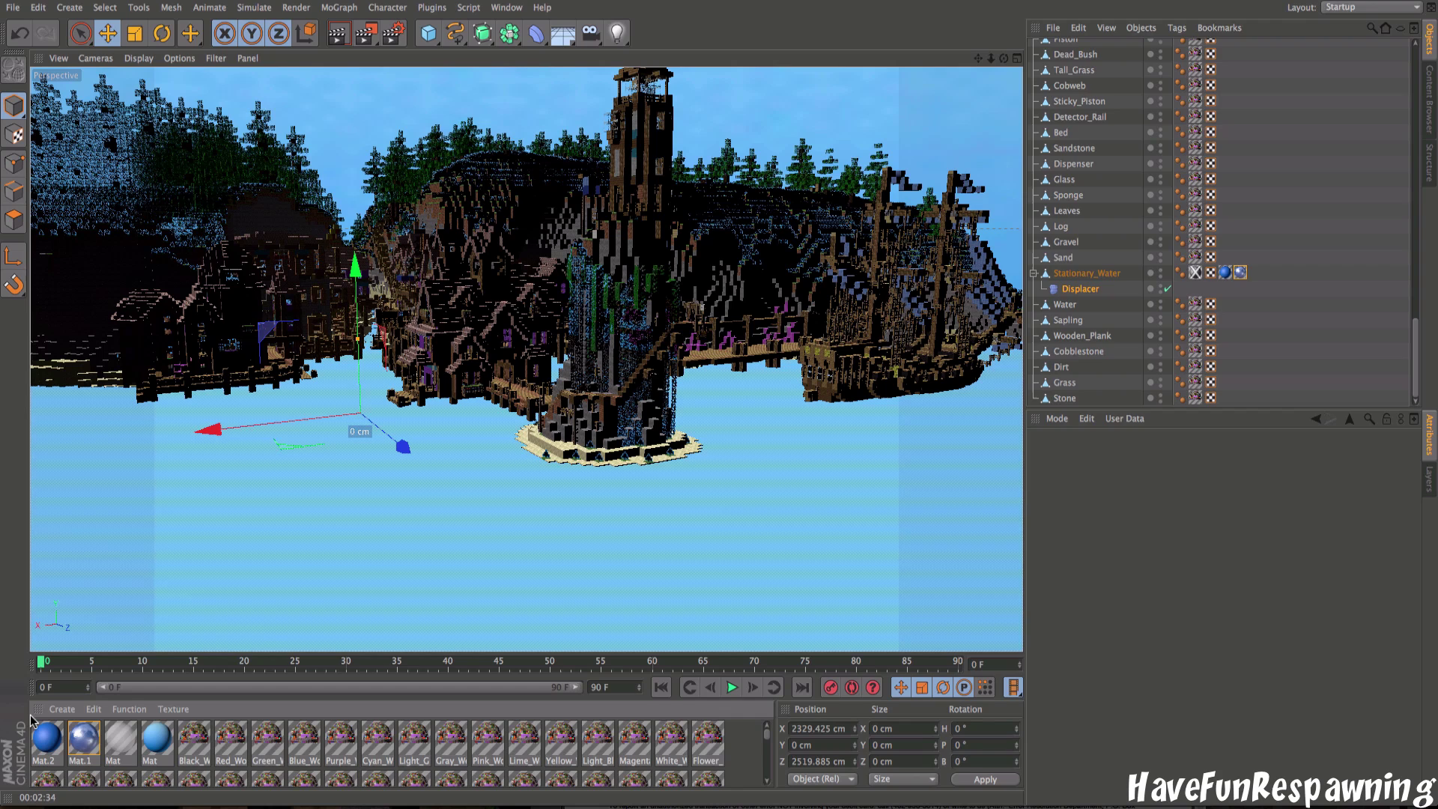
{"action": "double_click", "coordinate": [73, 744]}
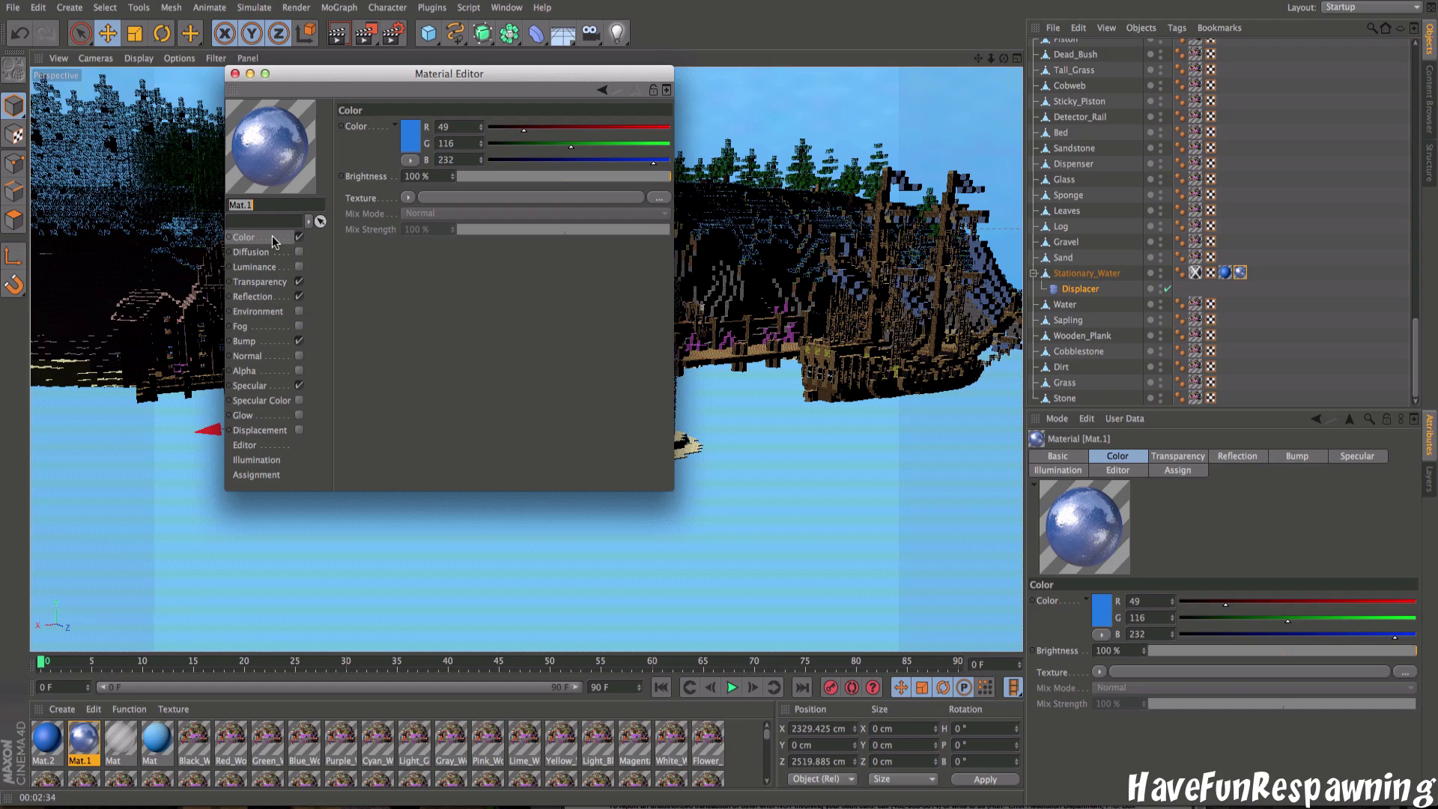
{"action": "left_click", "coordinate": [266, 283]}
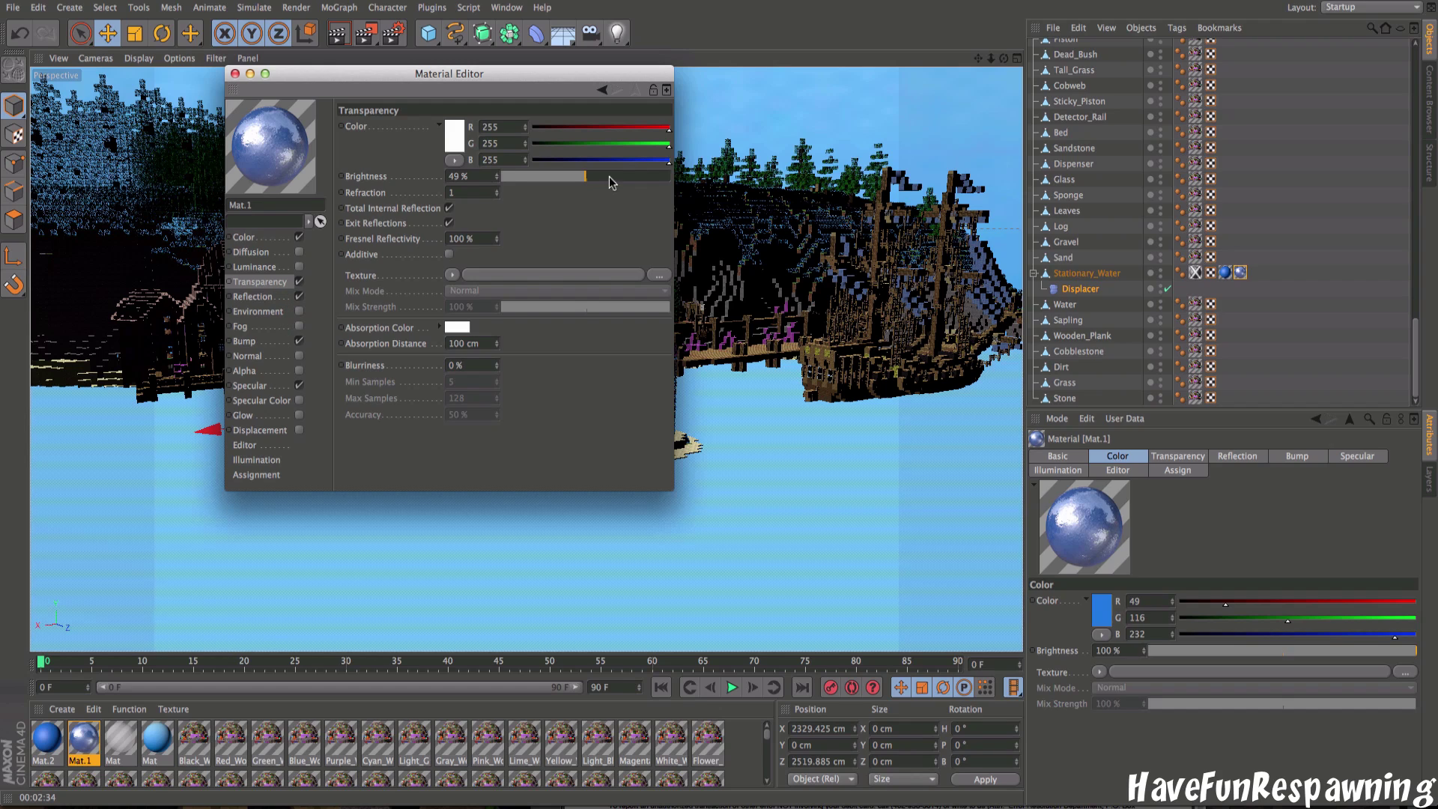
Step: Raise Mat.1's reflection brightness to 85% and review its Wavy Turbulence bump noise
{"action": "left_click", "coordinate": [281, 300]}
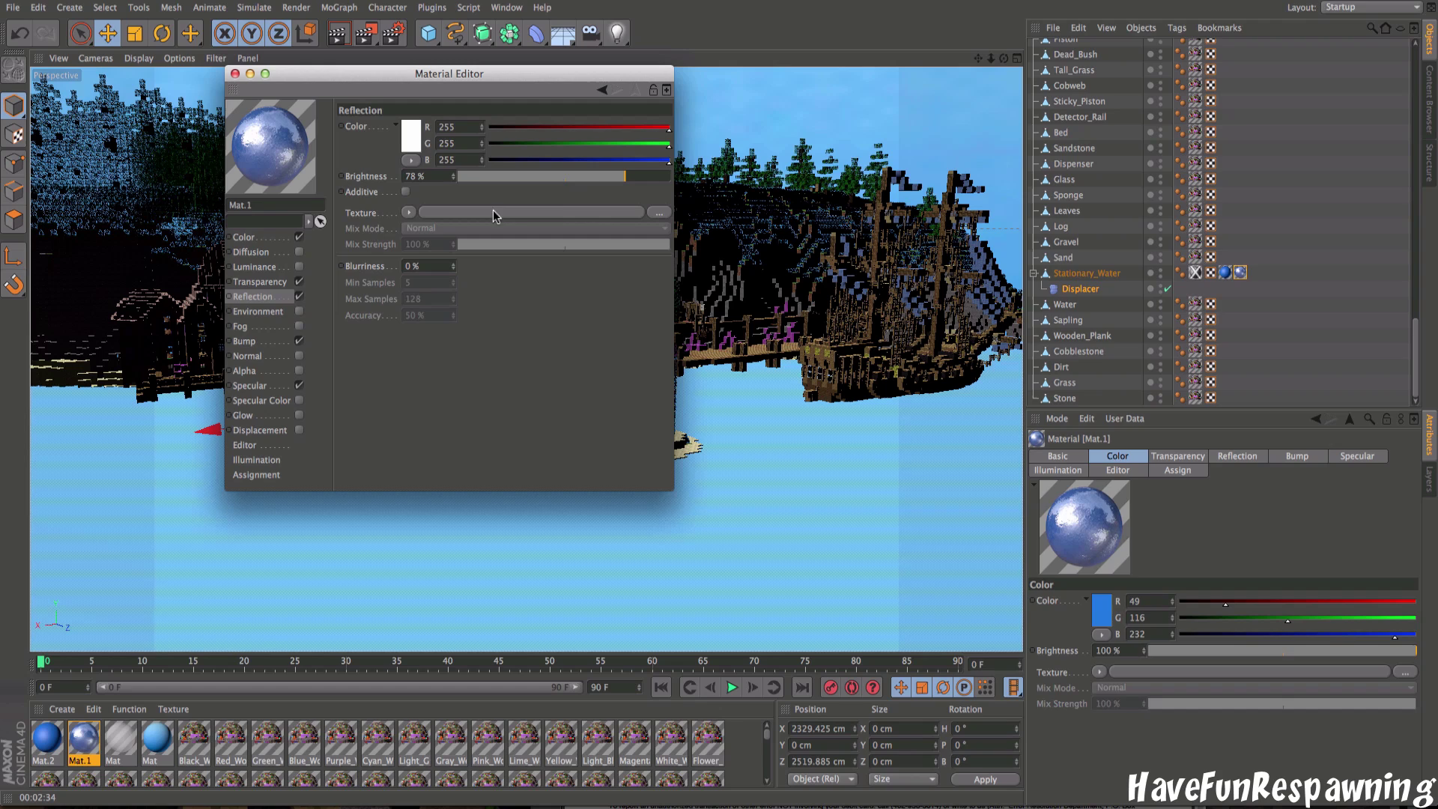
{"action": "left_click_drag", "start_coordinate": [635, 180], "coordinate": [639, 180]}
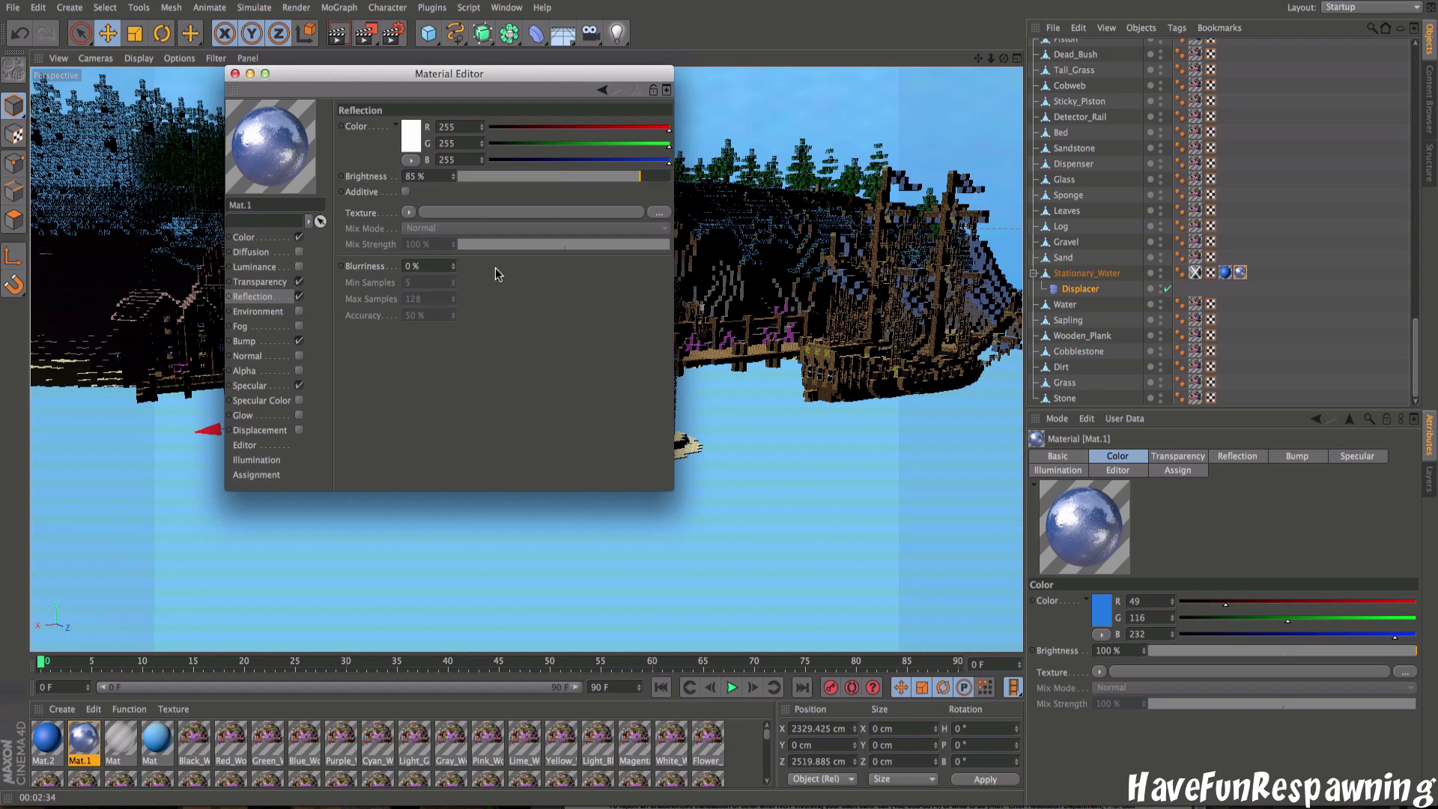
{"action": "left_click", "coordinate": [262, 343]}
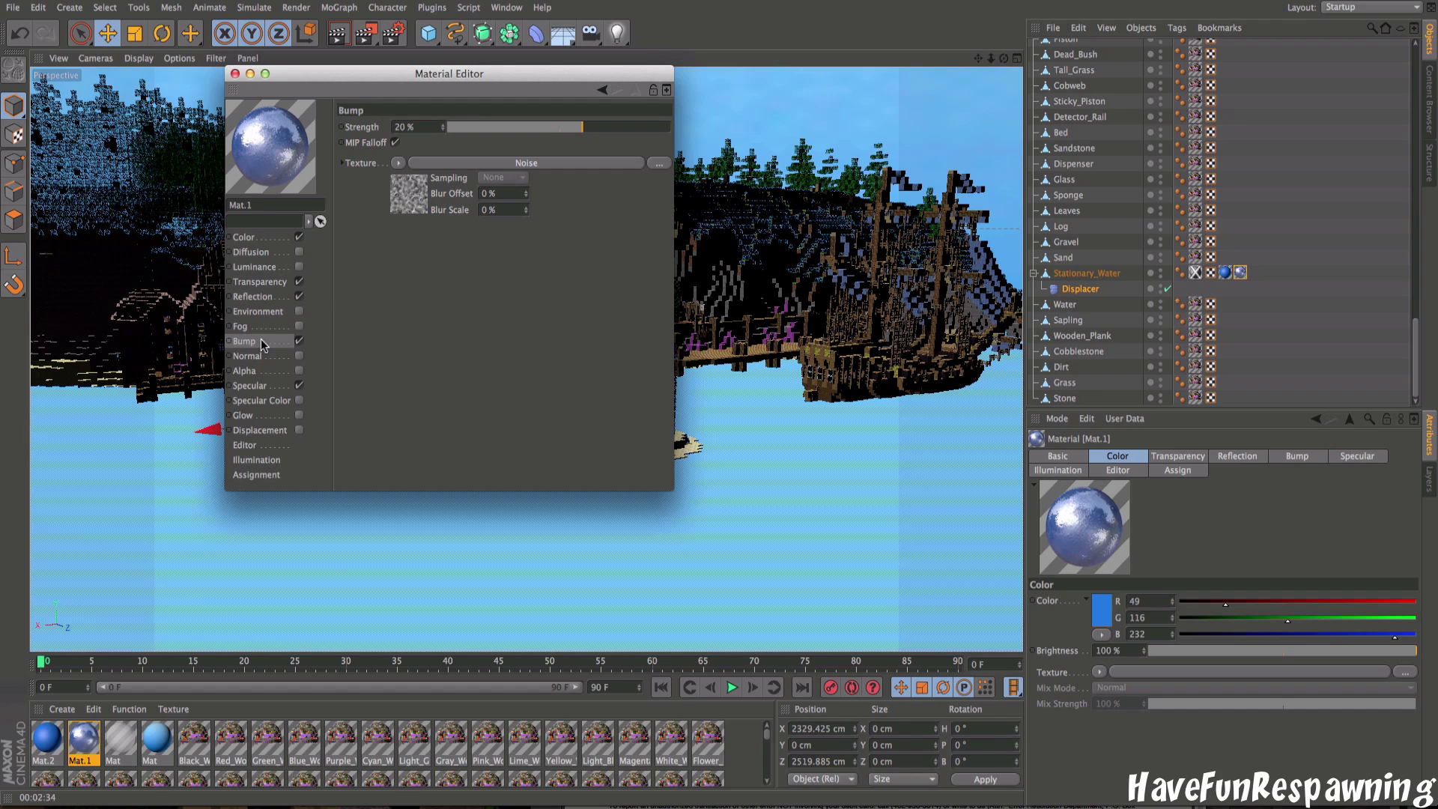
{"action": "left_click", "coordinate": [525, 163]}
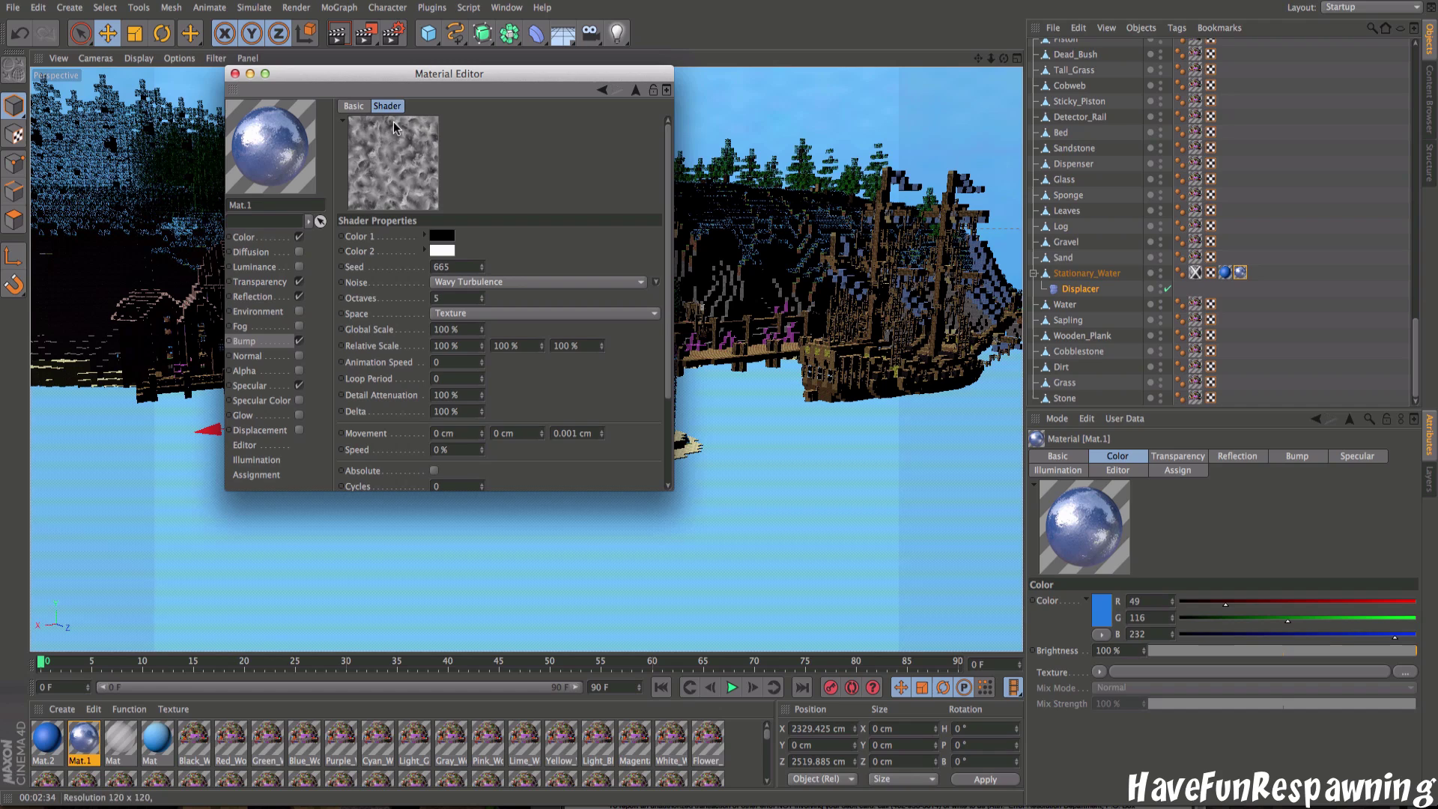
{"action": "left_click", "coordinate": [234, 73]}
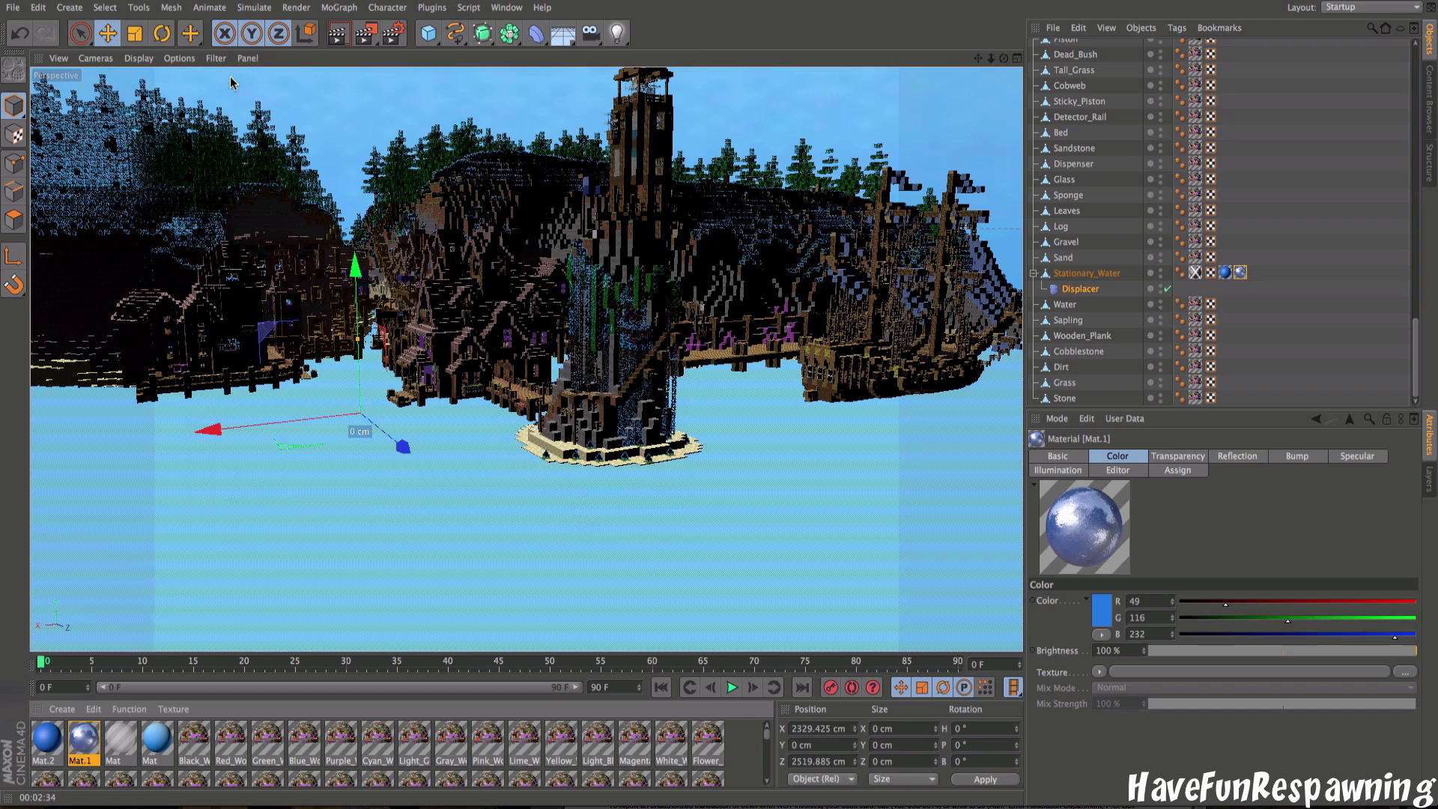
Step: Create a new material Mat.3 and enable its Transparency, Reflection and Bump channels
{"action": "left_click", "coordinate": [62, 709]}
{"action": "left_click", "coordinate": [89, 576]}
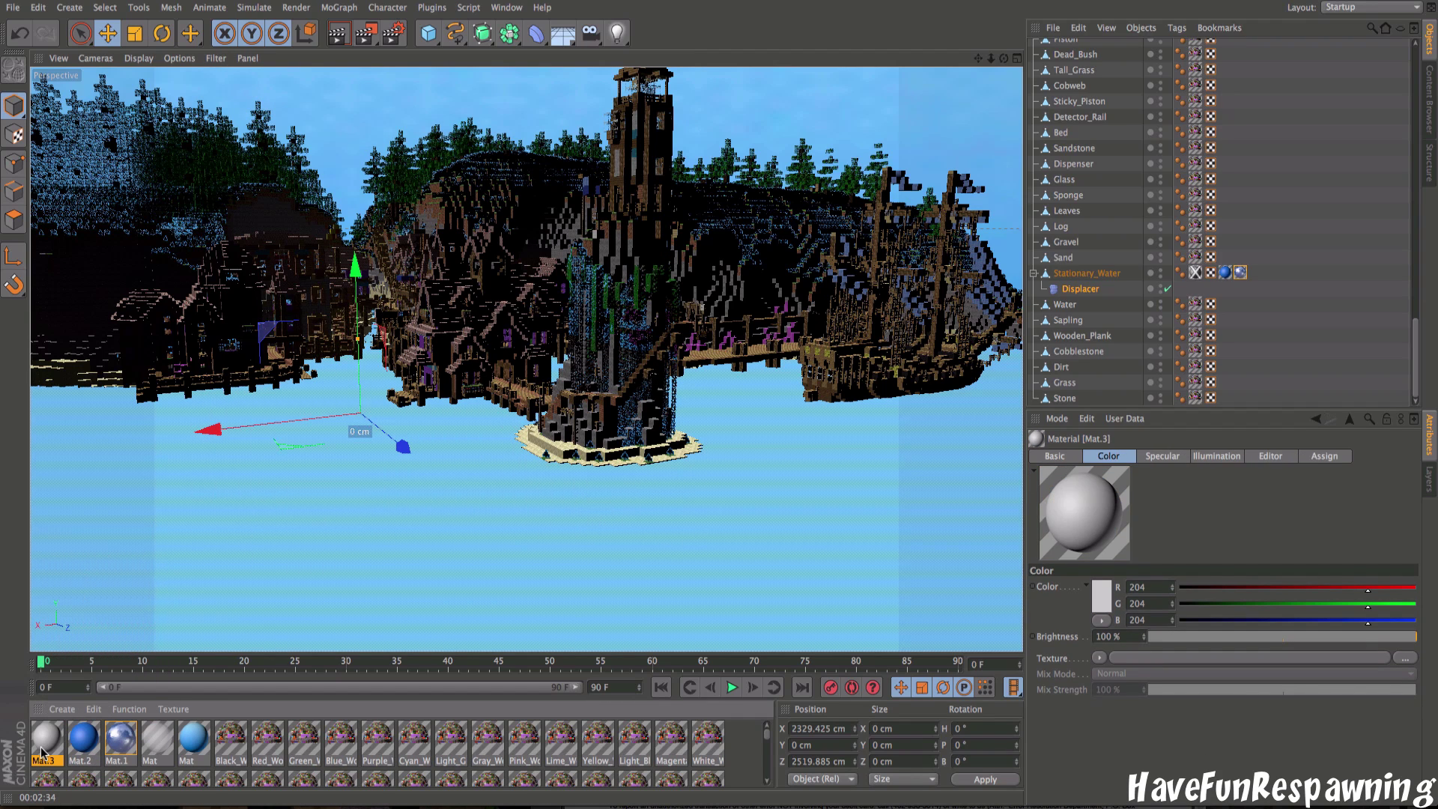
{"action": "double_click", "coordinate": [47, 737]}
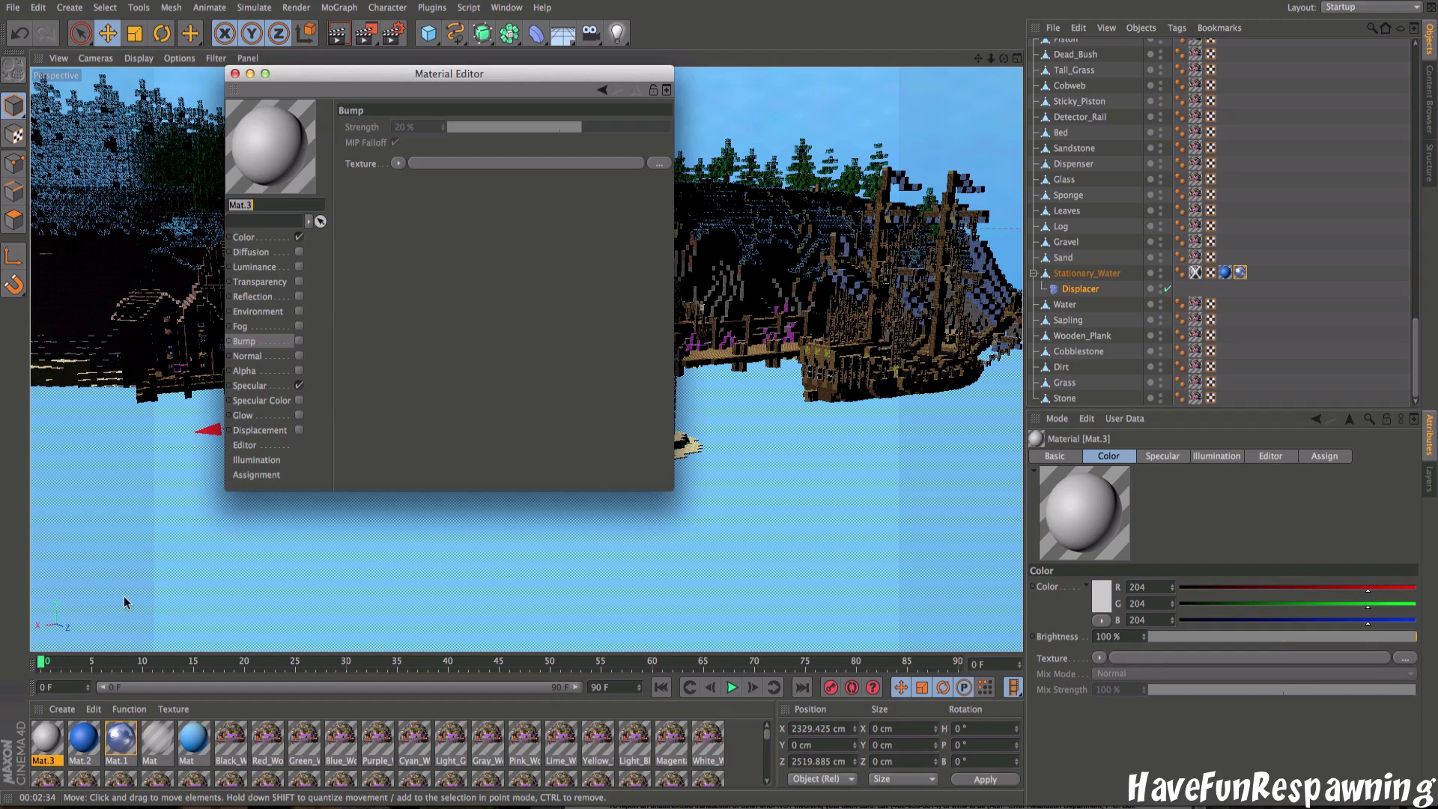
{"action": "left_click", "coordinate": [299, 282]}
{"action": "left_click", "coordinate": [299, 297]}
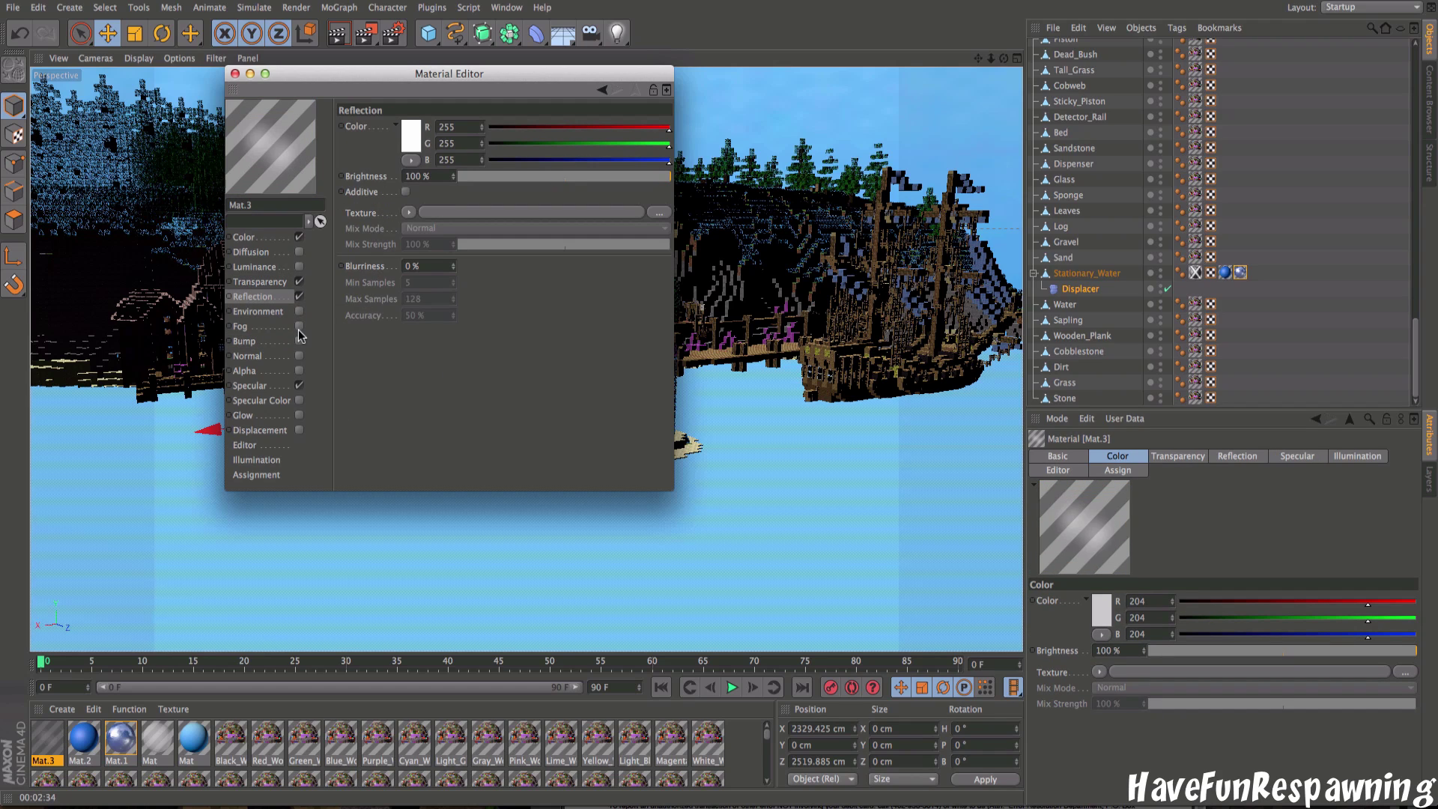
{"action": "left_click", "coordinate": [299, 341]}
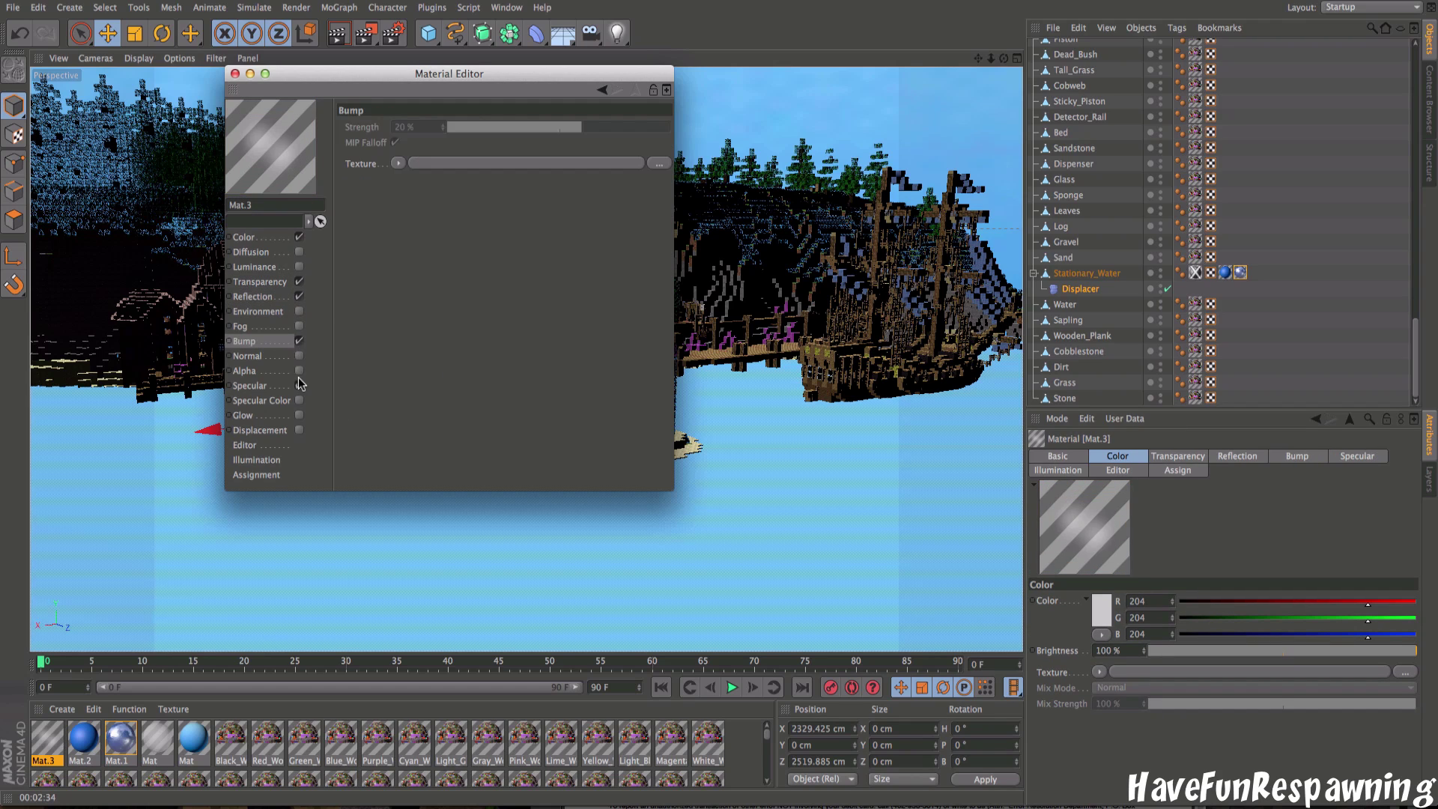
Step: Set Mat.3's transparency brightness to 51% and reflection brightness to 76%
{"action": "left_click", "coordinate": [263, 282]}
{"action": "left_click_drag", "start_coordinate": [593, 176], "coordinate": [610, 176]}
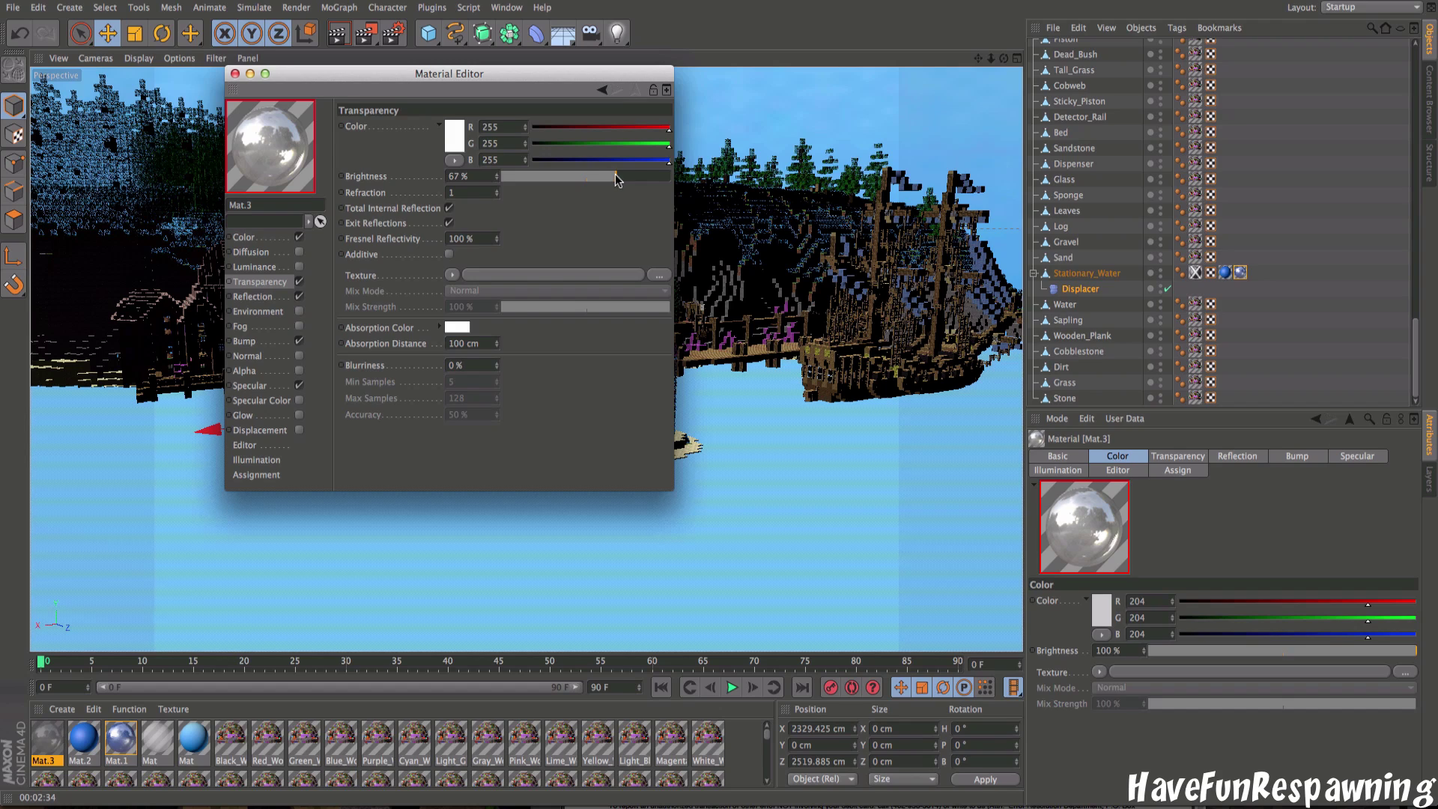
{"action": "left_click_drag", "start_coordinate": [614, 180], "coordinate": [588, 177]}
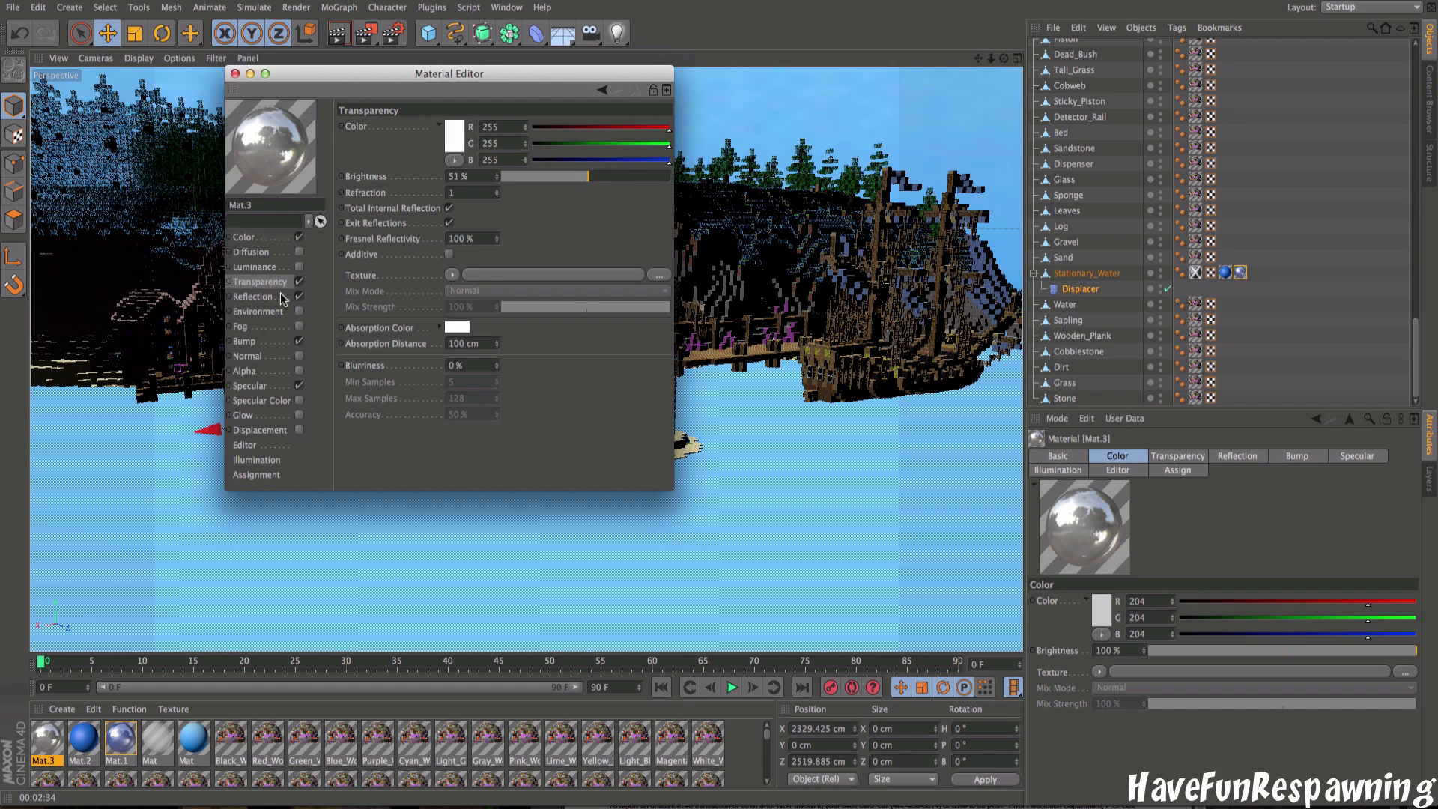
{"action": "left_click", "coordinate": [281, 296]}
{"action": "left_click", "coordinate": [597, 178]}
{"action": "left_click_drag", "start_coordinate": [597, 180], "coordinate": [620, 179]}
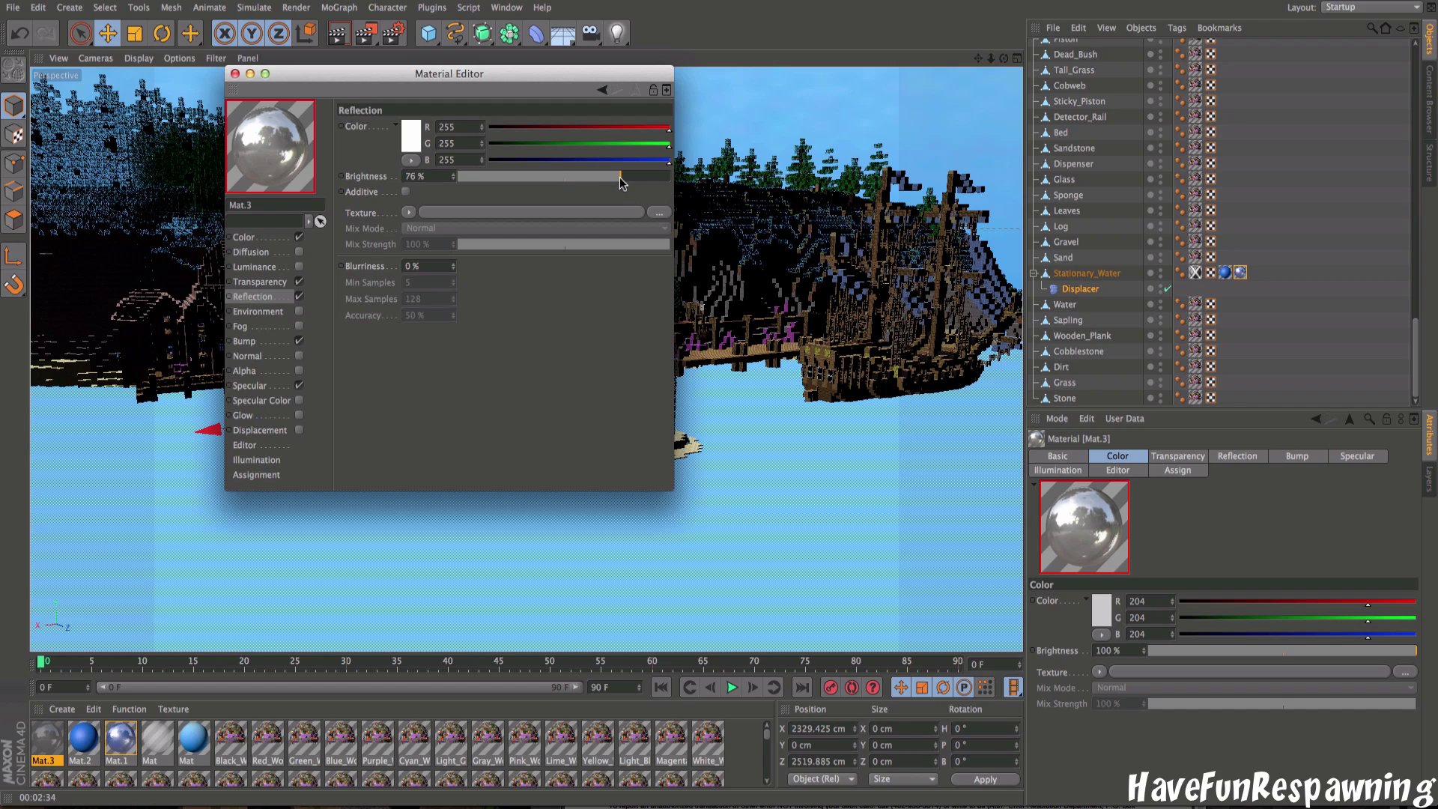
{"action": "left_click", "coordinate": [282, 341]}
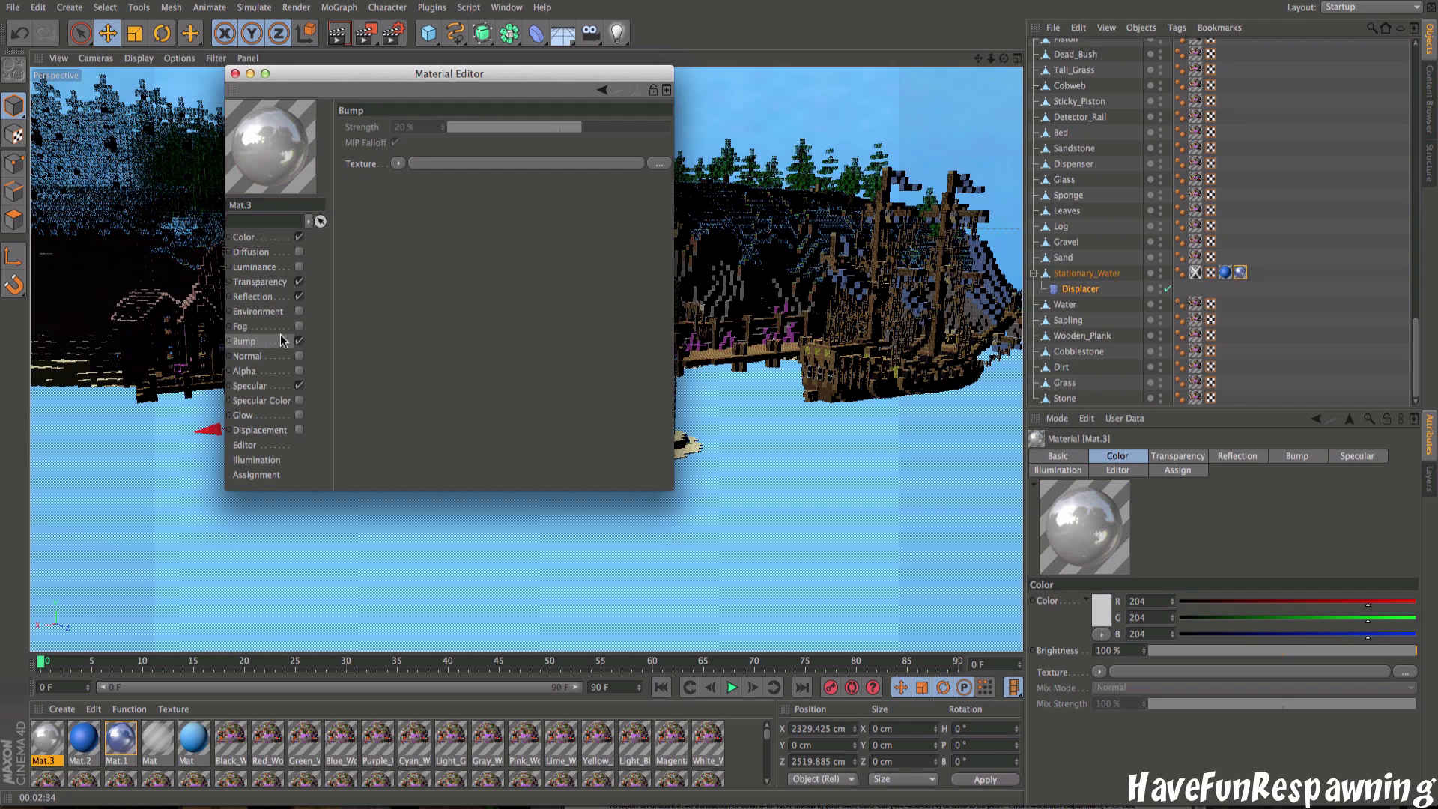
Step: Give Mat.3's bump channel a Noise shader of type Wavy Turbulence
{"action": "left_click", "coordinate": [399, 164]}
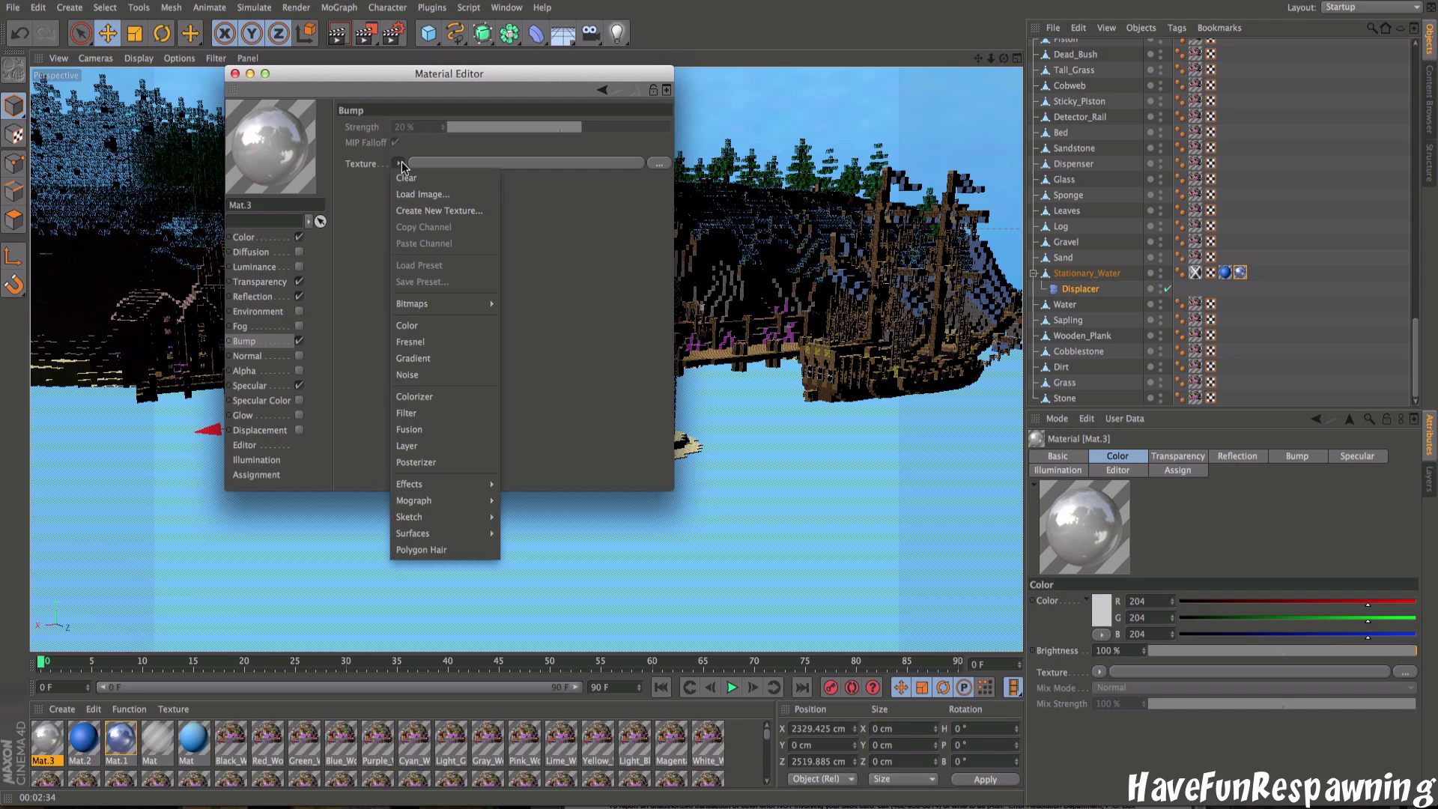
{"action": "left_click", "coordinate": [437, 374]}
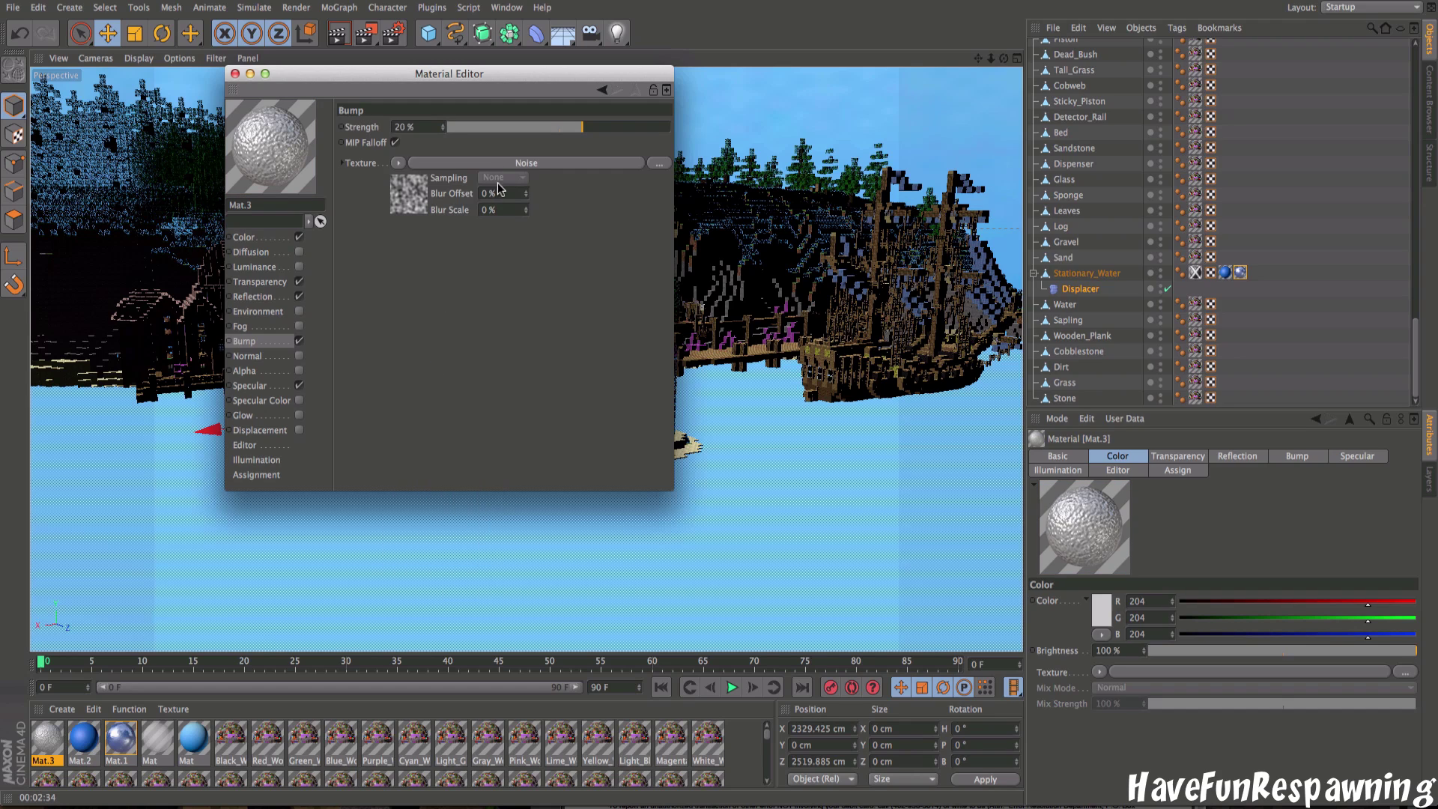
{"action": "left_click", "coordinate": [517, 161]}
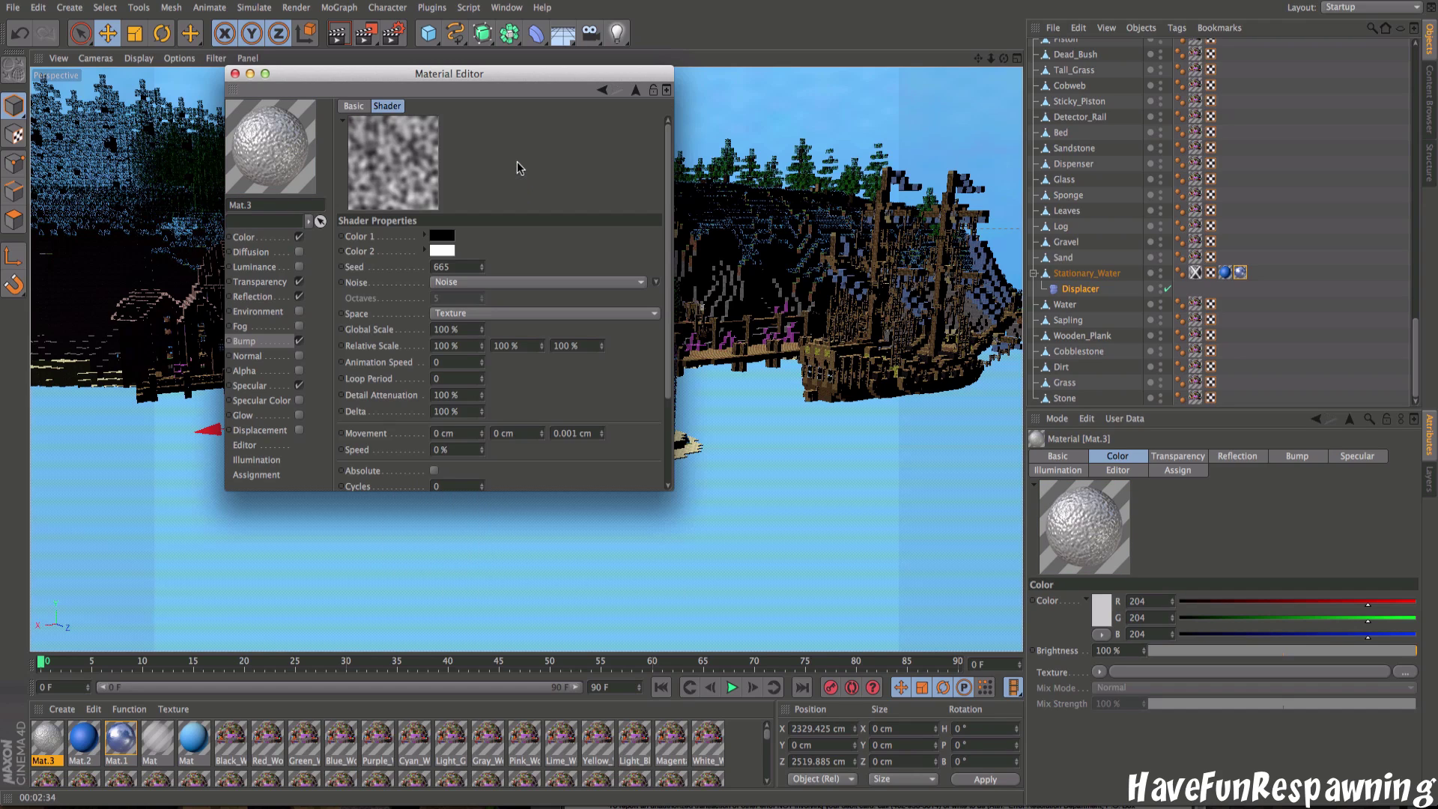
{"action": "left_click", "coordinate": [508, 285]}
{"action": "left_click", "coordinate": [476, 674]}
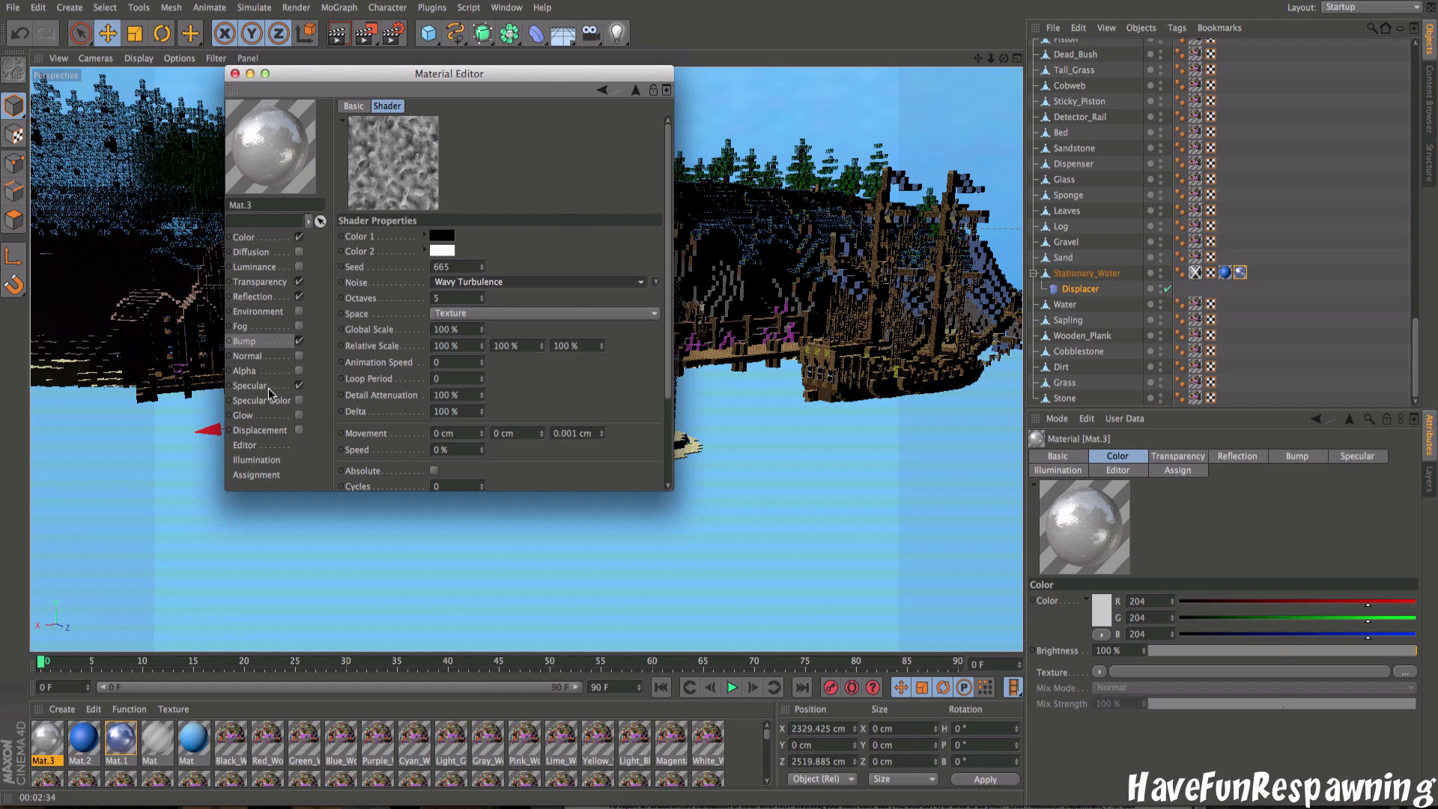
Step: Raise Mat.3's specular height to 100% and set its falloff to -5%
{"action": "left_click", "coordinate": [249, 386]}
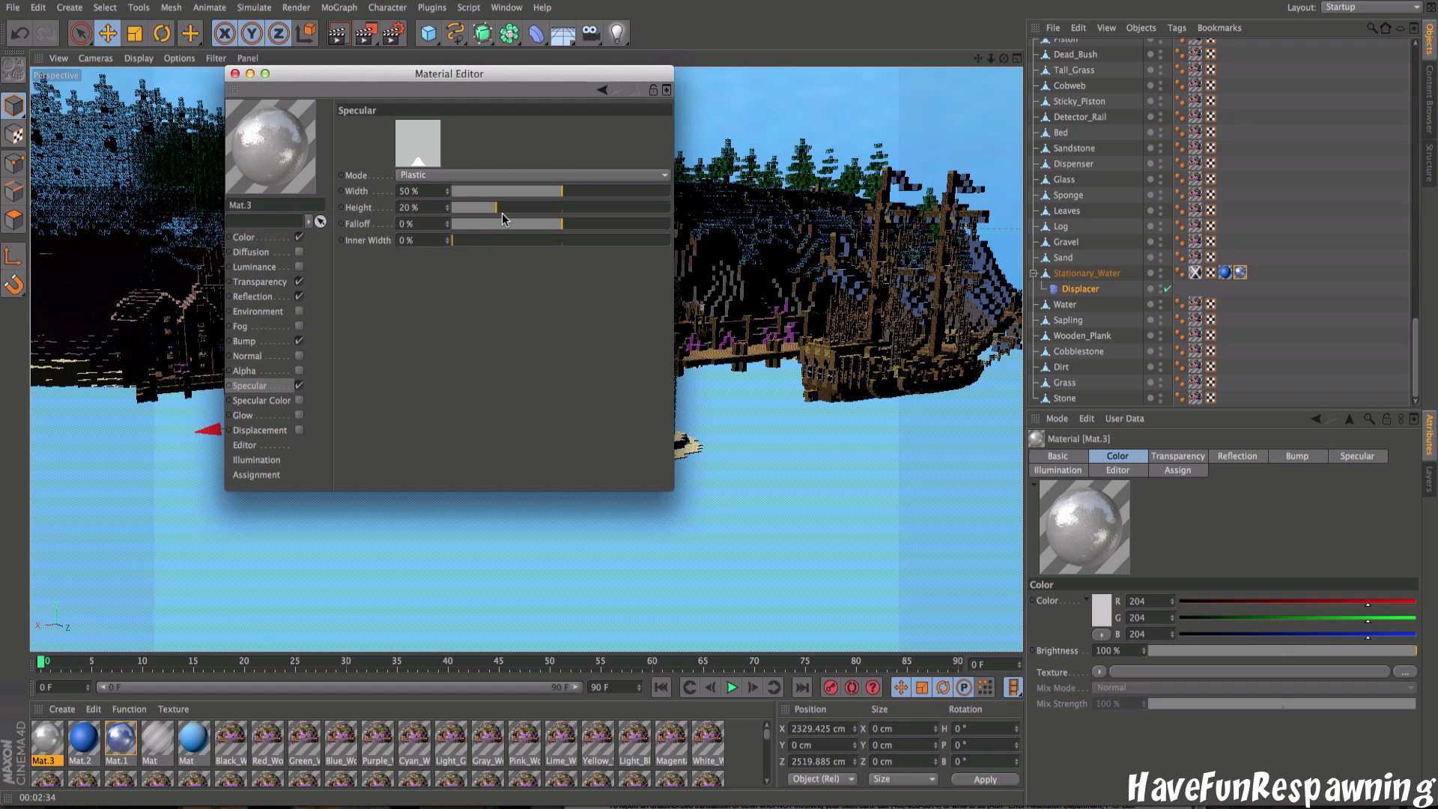
{"action": "left_click_drag", "start_coordinate": [496, 215], "coordinate": [671, 218]}
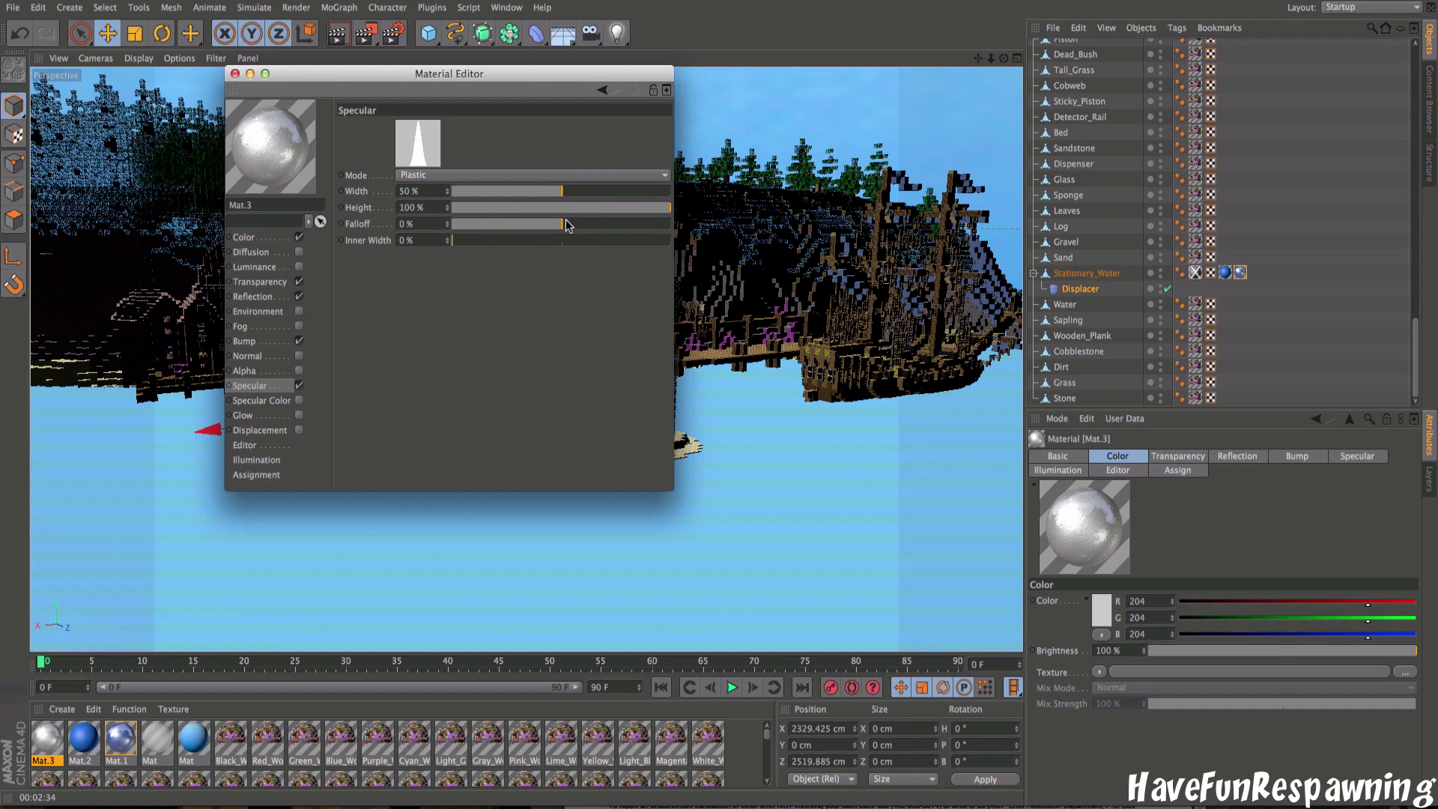
{"action": "left_click_drag", "start_coordinate": [572, 225], "coordinate": [557, 220]}
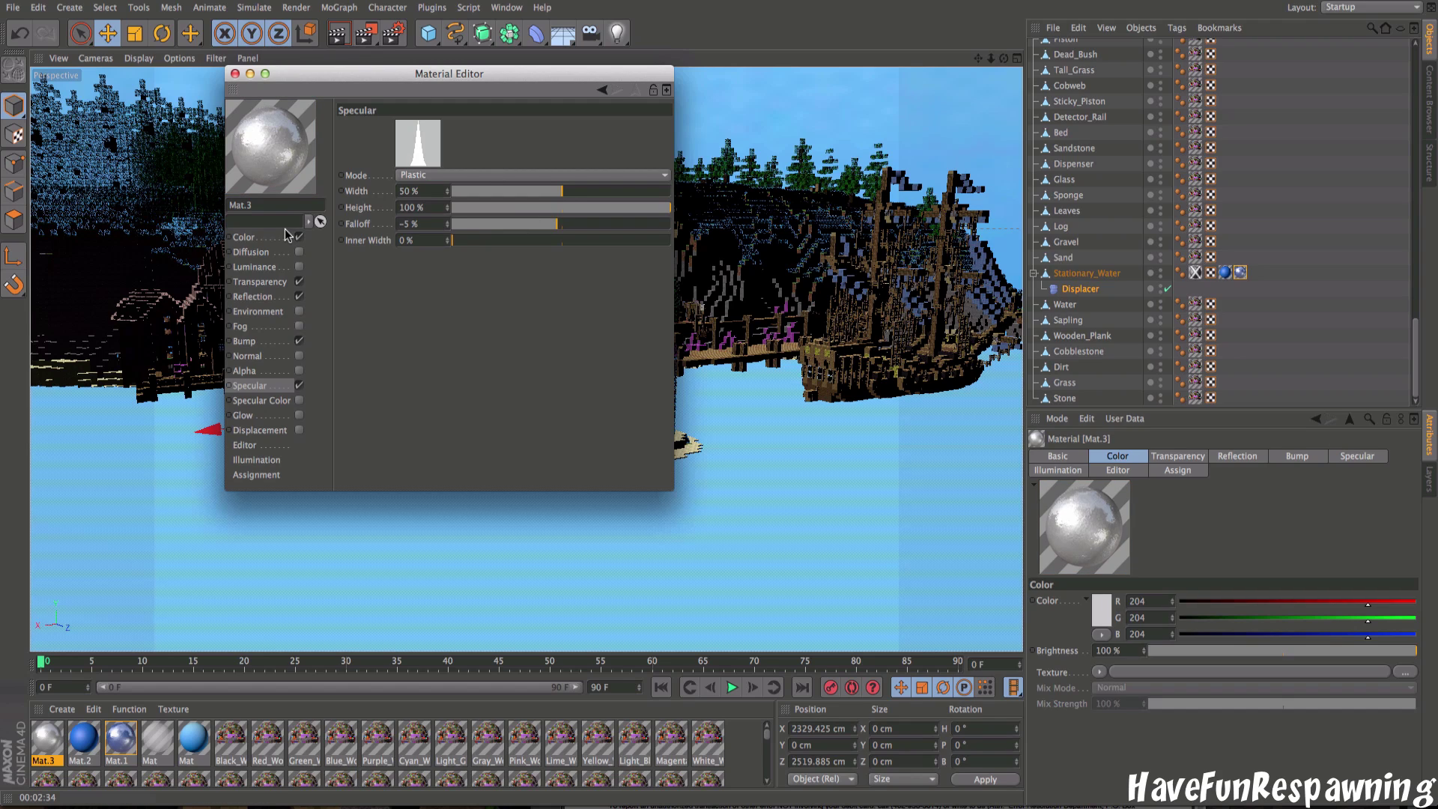
{"action": "left_click", "coordinate": [245, 237]}
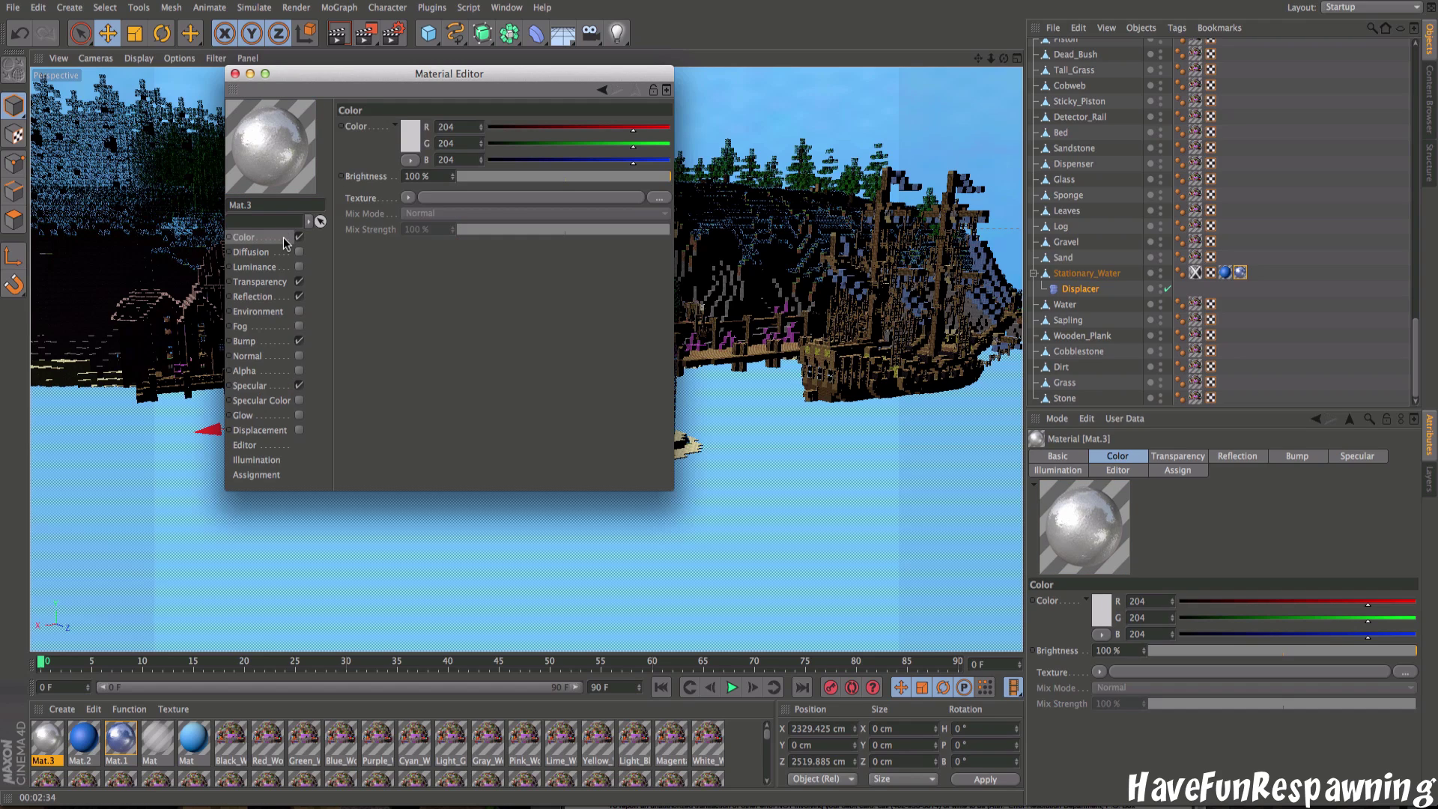
Step: Set Mat.3's colour to green (R 19, G 190, B 30) in the Color Picker
{"action": "left_click", "coordinate": [410, 135]}
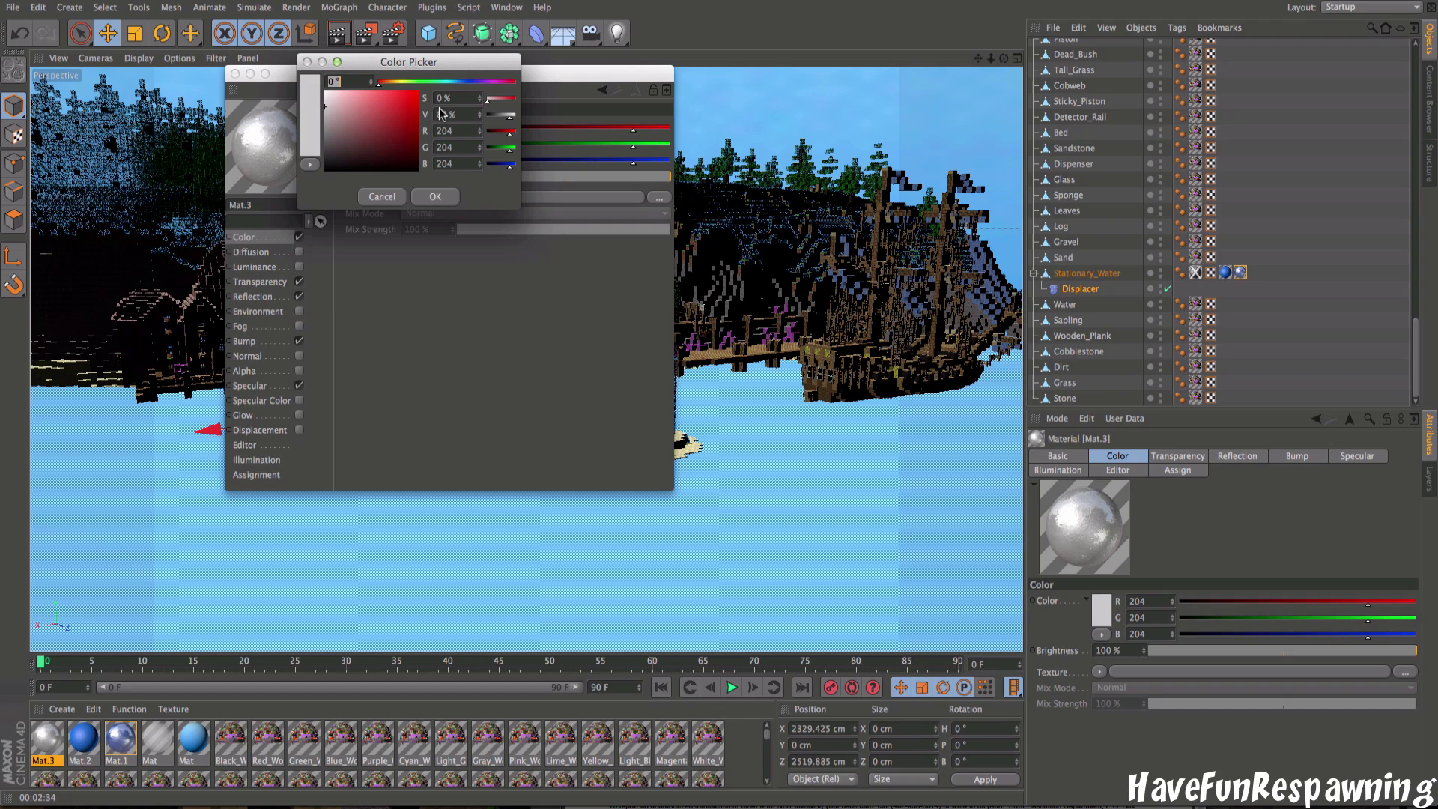
{"action": "left_click", "coordinate": [452, 81]}
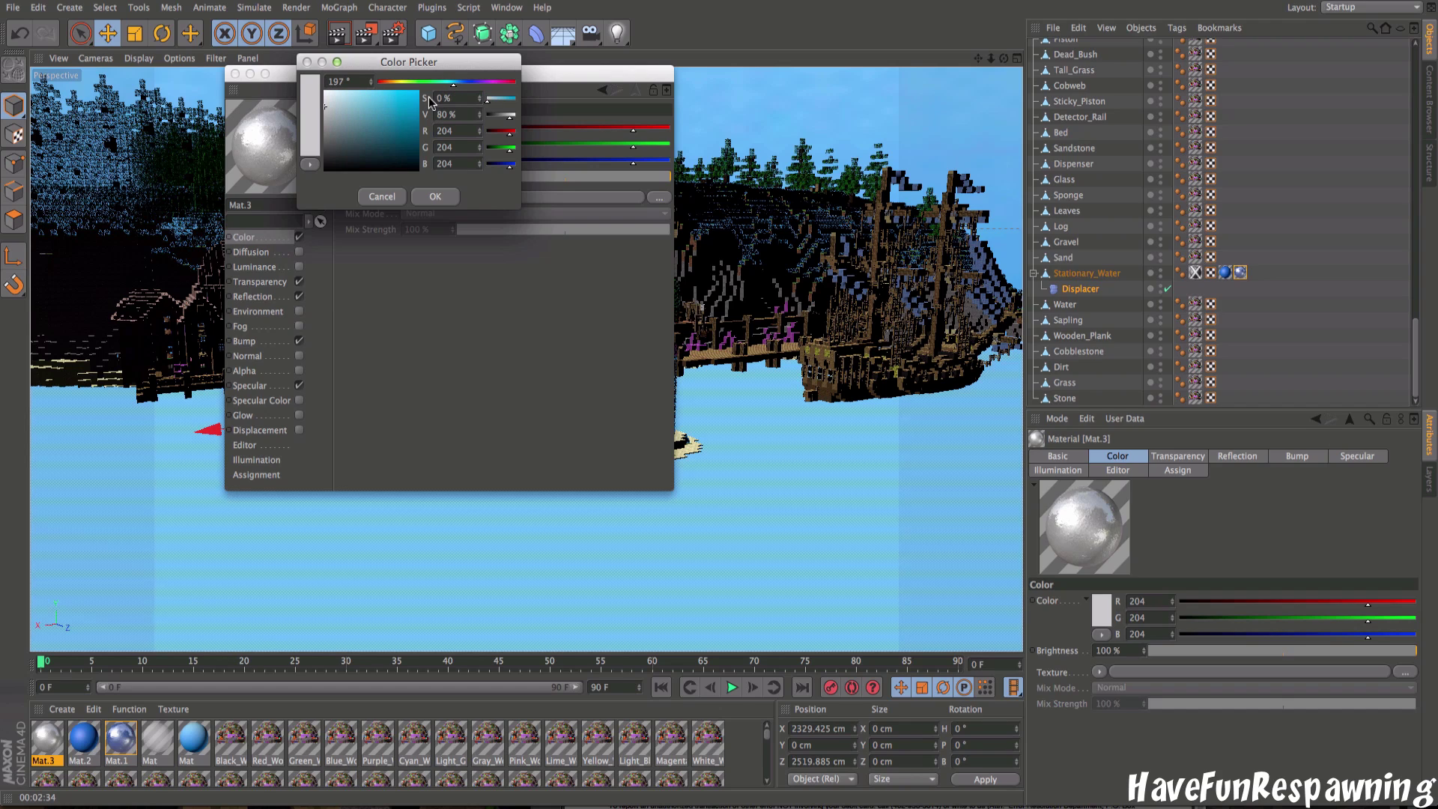
{"action": "left_click", "coordinate": [364, 111]}
{"action": "mouse_move", "coordinate": [365, 110]}
{"action": "left_mouse_down"}
{"action": "mouse_move", "coordinate": [399, 109]}
{"action": "mouse_move", "coordinate": [426, 82]}
{"action": "mouse_move", "coordinate": [409, 111]}
{"action": "left_mouse_up"}
{"action": "left_click", "coordinate": [437, 82]}
{"action": "left_click", "coordinate": [435, 197]}
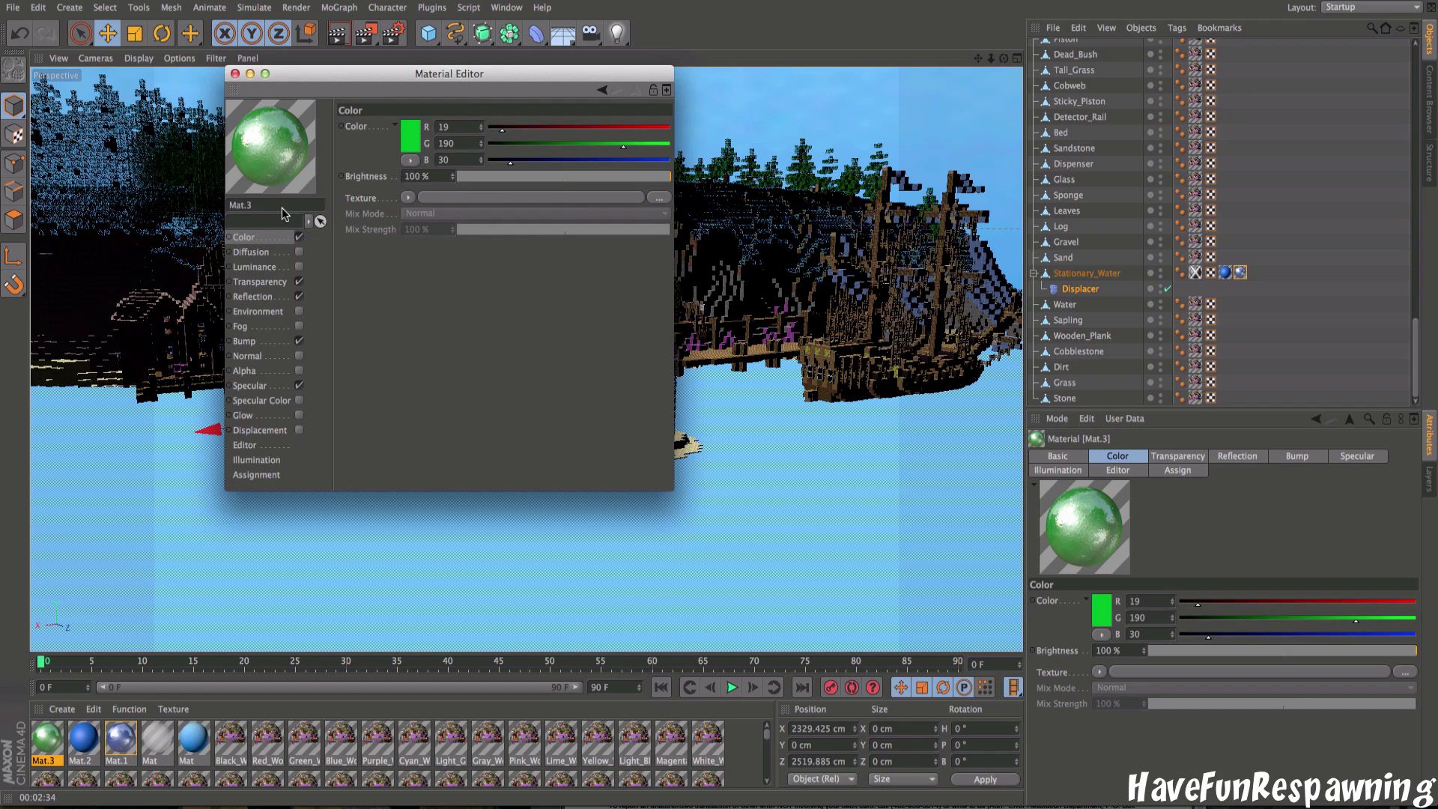
Step: Apply Mat.3 to the water plane and render a viewport preview
{"action": "left_click", "coordinate": [234, 74]}
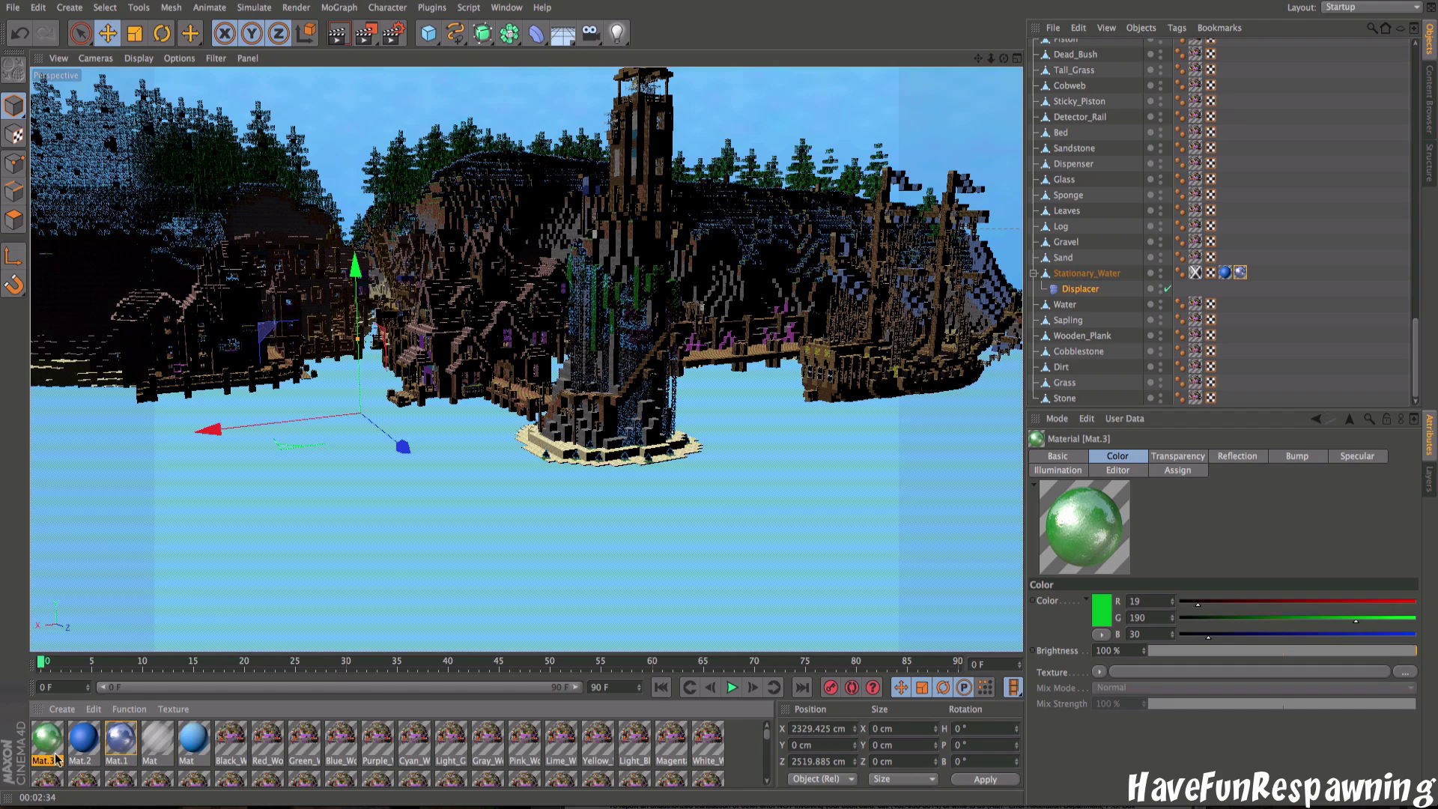
{"action": "left_click_drag", "start_coordinate": [51, 737], "coordinate": [259, 596]}
{"action": "left_click", "coordinate": [337, 37]}
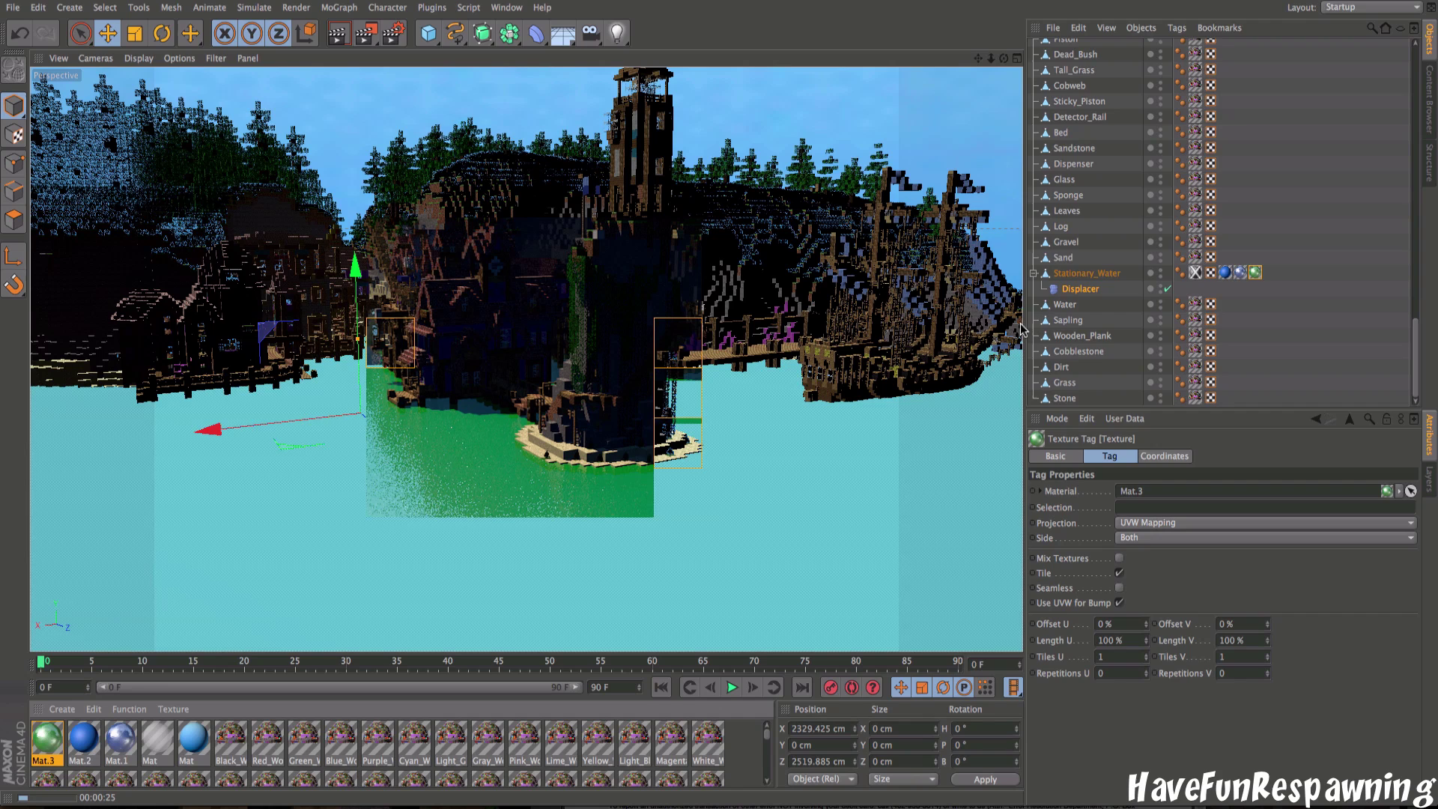
Step: Apply Mat.1 to Water and delete the Mat.3 tag from Stationary_Water
{"action": "left_click_drag", "start_coordinate": [1074, 306], "coordinate": [1074, 304]}
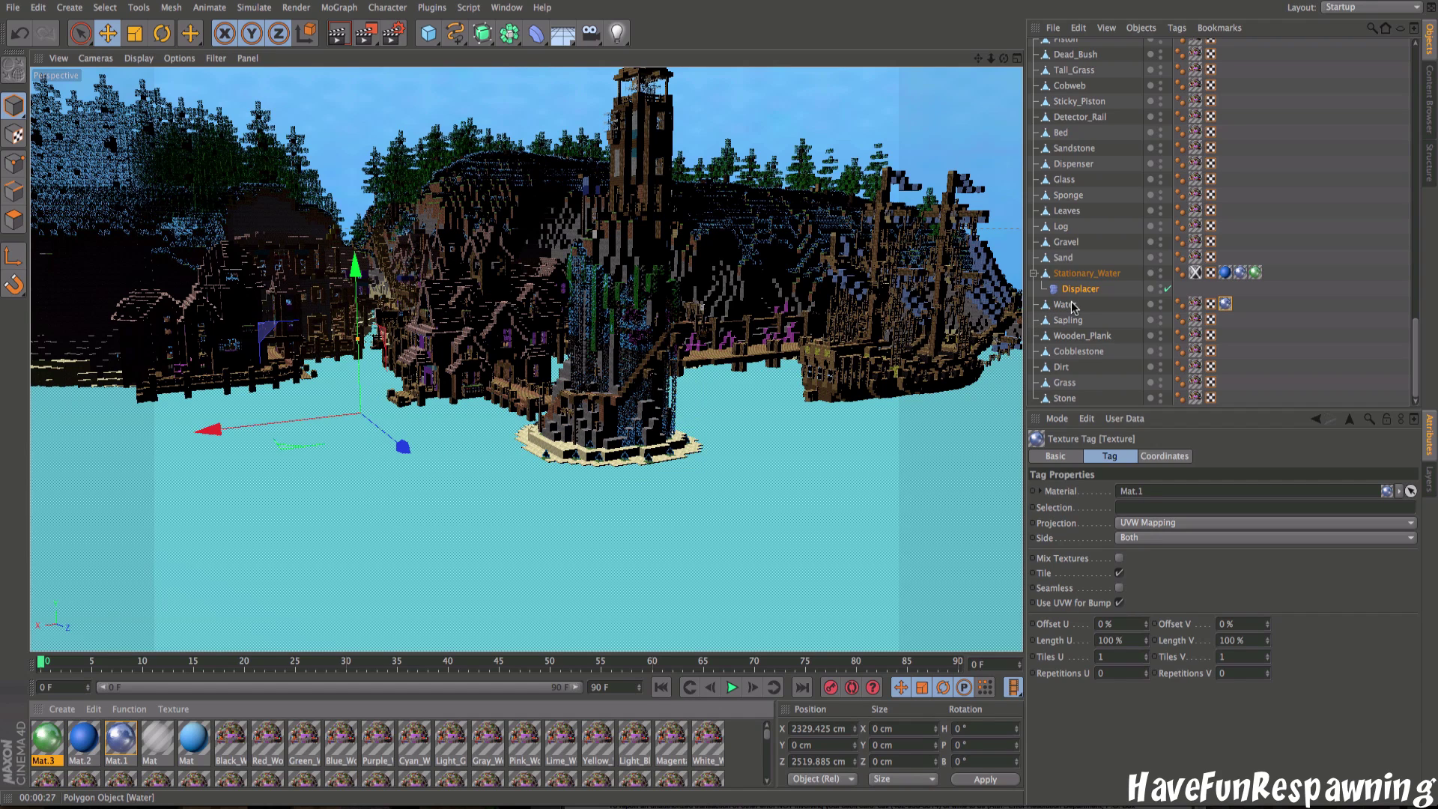
{"action": "left_click", "coordinate": [1256, 274]}
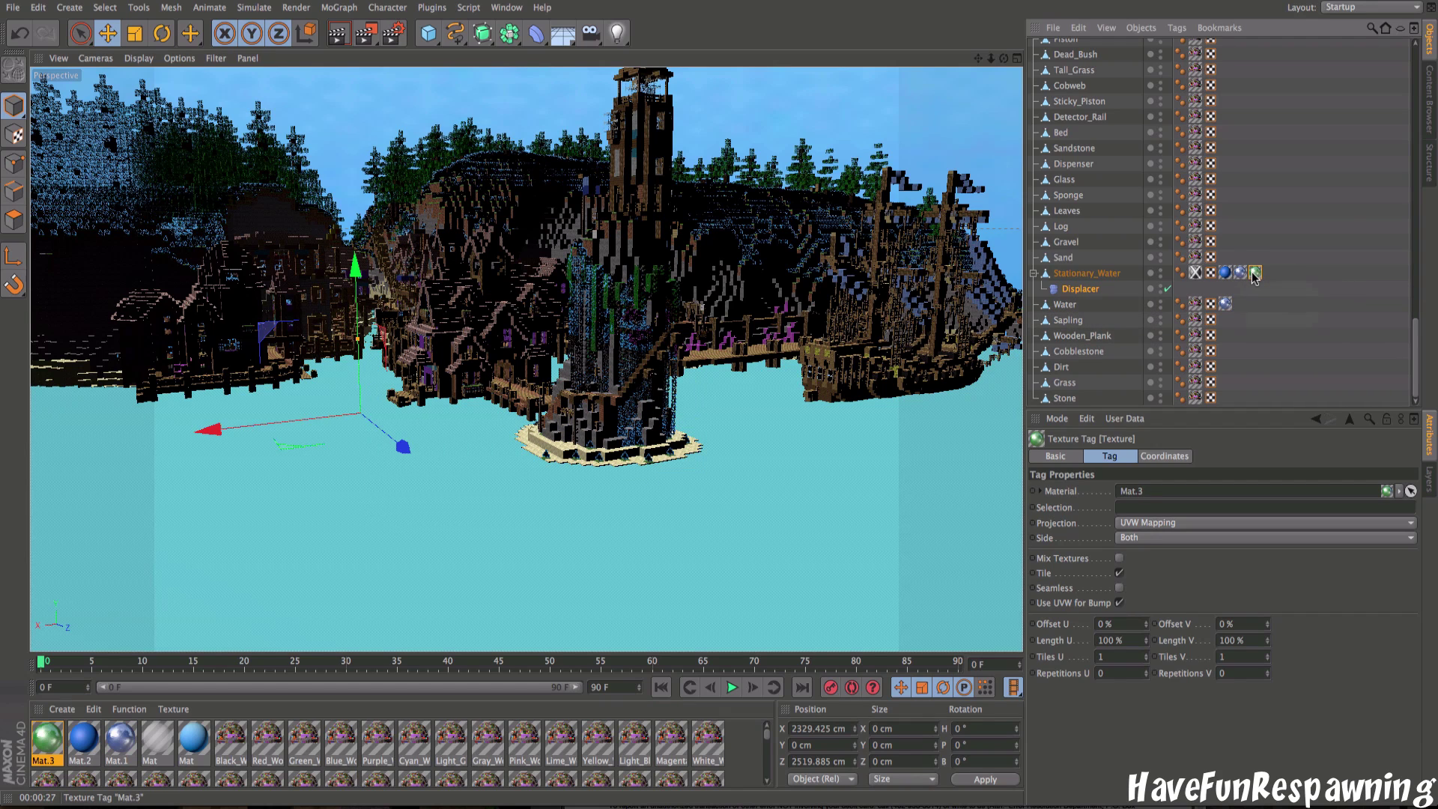
{"action": "key", "text": "Delete"}
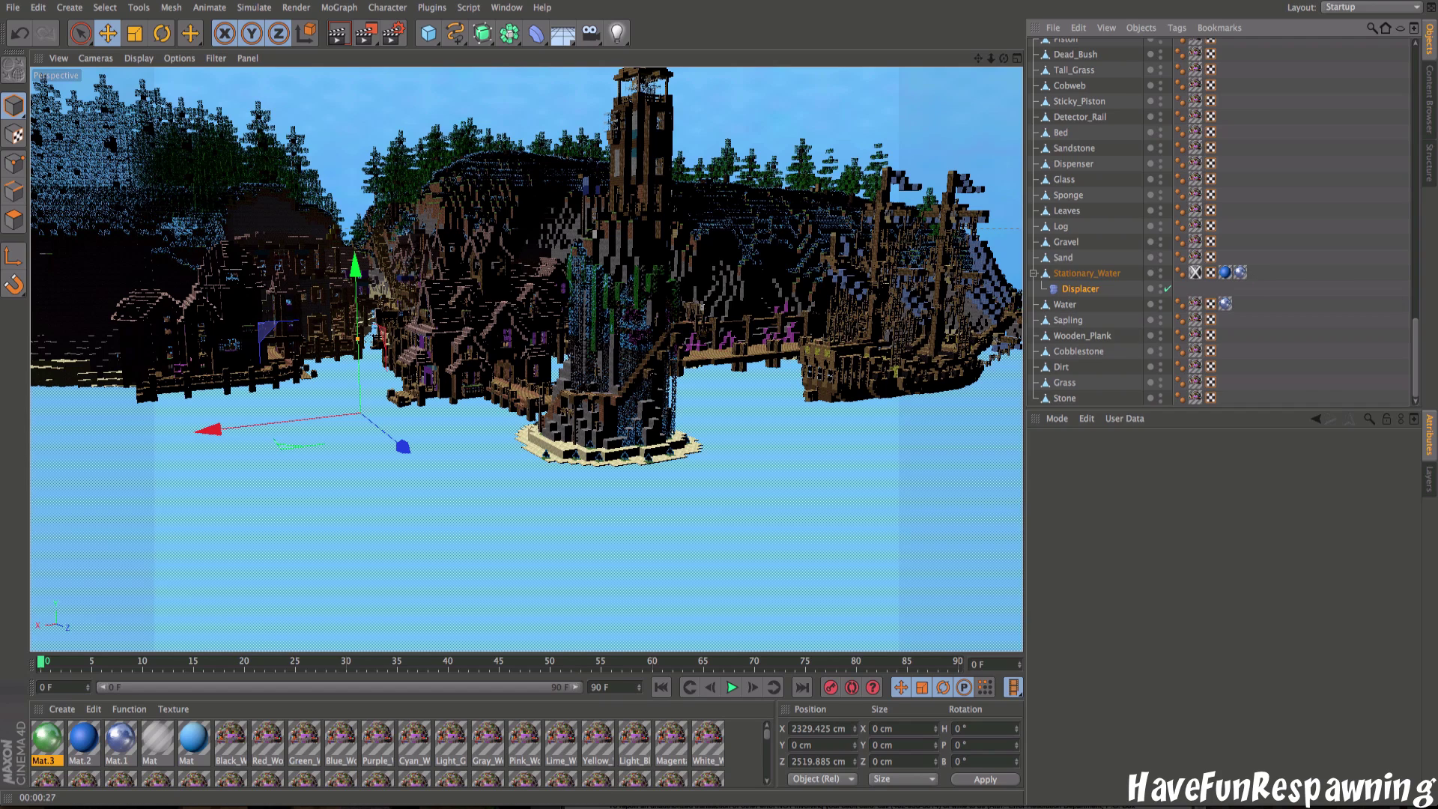
{"action": "left_click", "coordinate": [945, 1]}
{"action": "key", "text": "Escape"}
Step: Browse the primitive, spline, generator, modeling and deformer object menus
{"action": "left_click", "coordinate": [431, 42]}
{"action": "left_click", "coordinate": [453, 34]}
{"action": "left_click", "coordinate": [482, 37]}
{"action": "left_click", "coordinate": [509, 35]}
{"action": "left_click", "coordinate": [537, 34]}
Step: Browse the menu bar and bring up the Create > Deformer submenu
{"action": "left_click", "coordinate": [508, 9]}
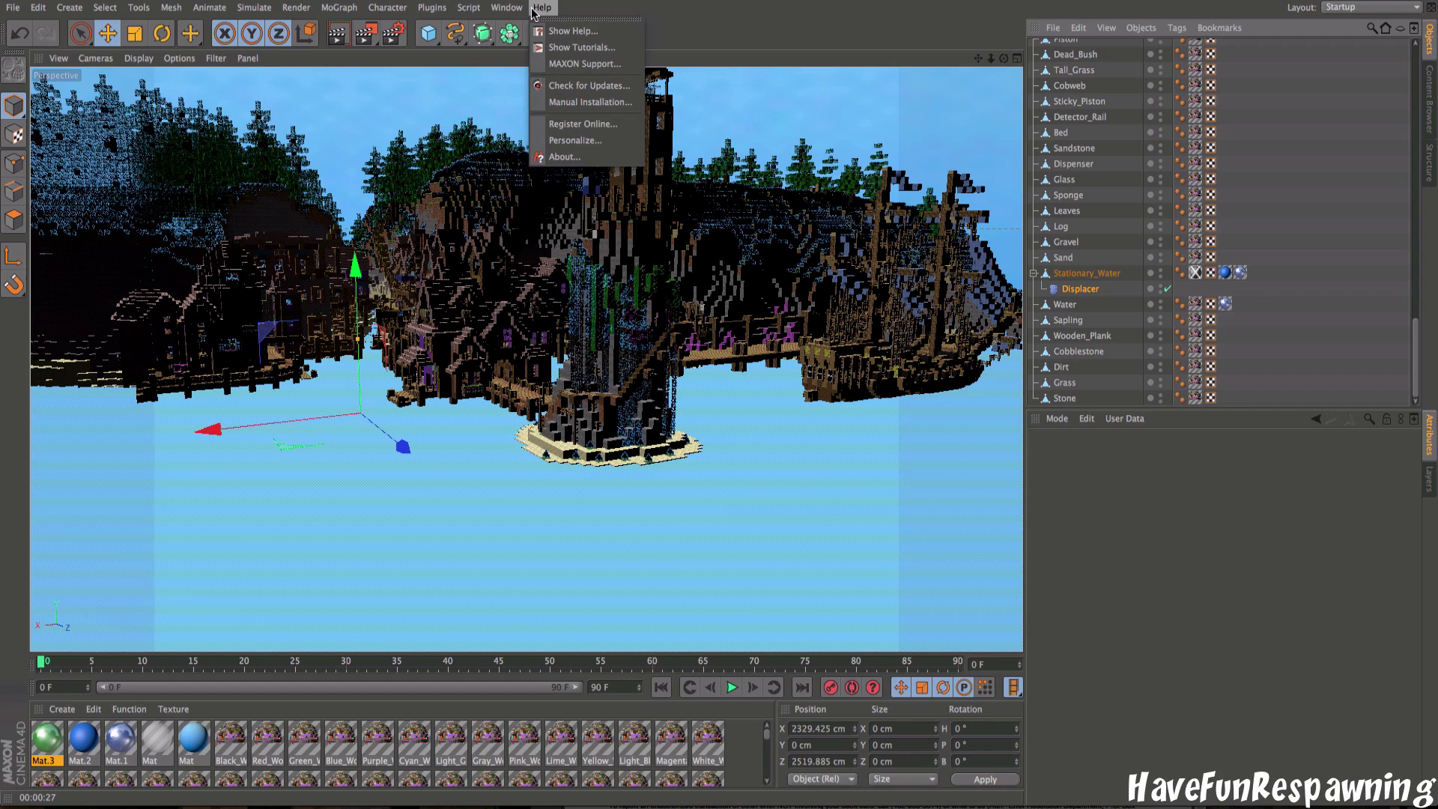
{"action": "mouse_move", "coordinate": [471, 7]}
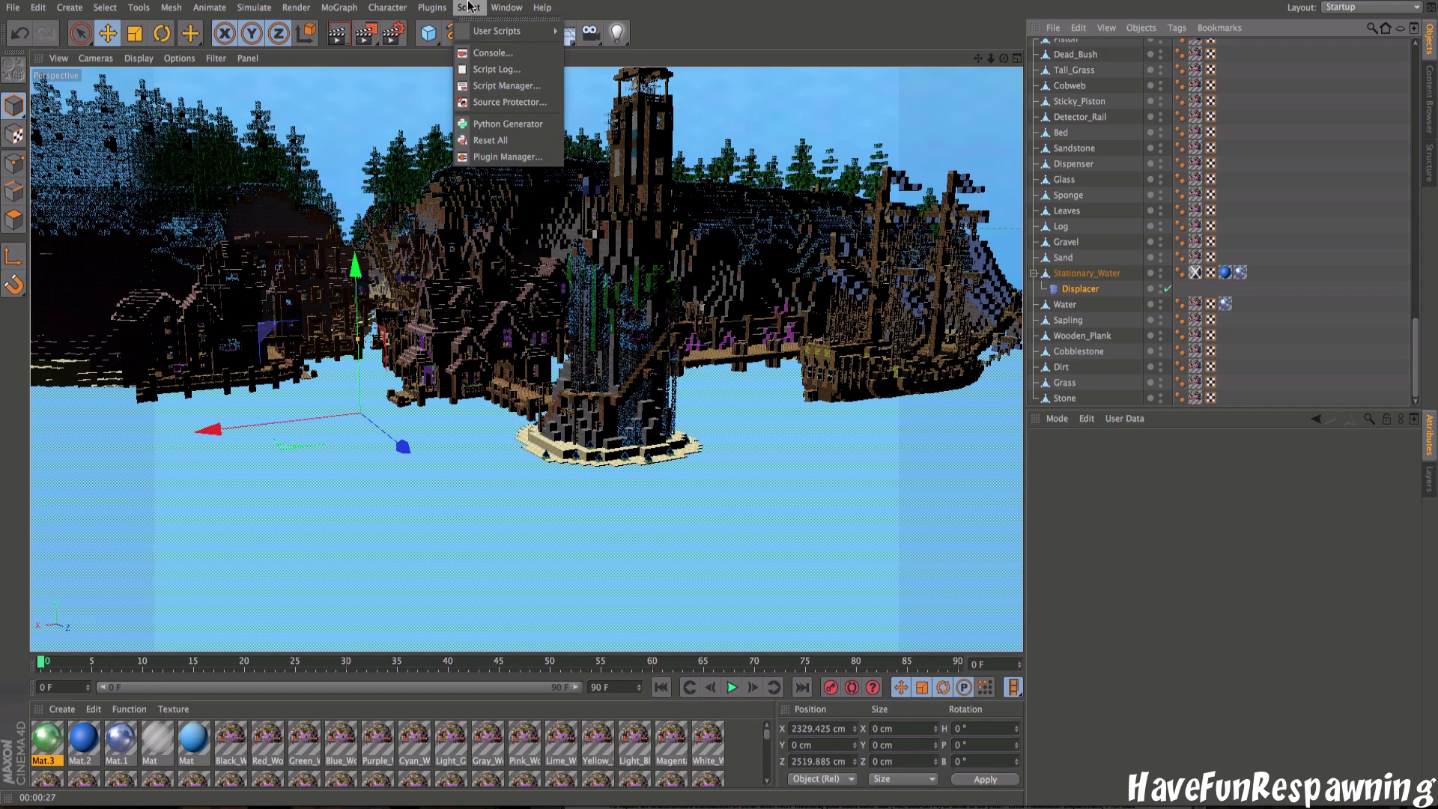
{"action": "mouse_move", "coordinate": [369, 9]}
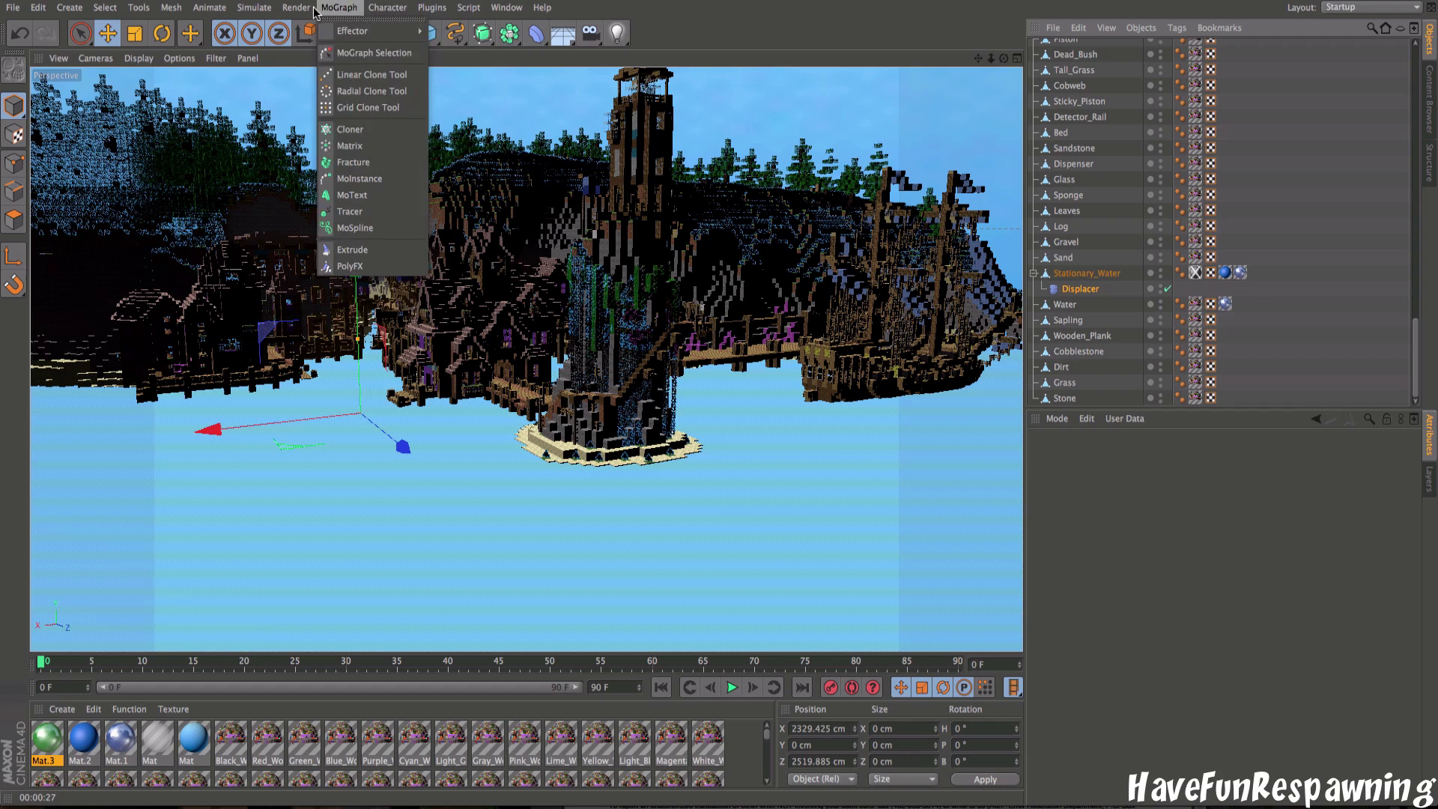
{"action": "mouse_move", "coordinate": [231, 16]}
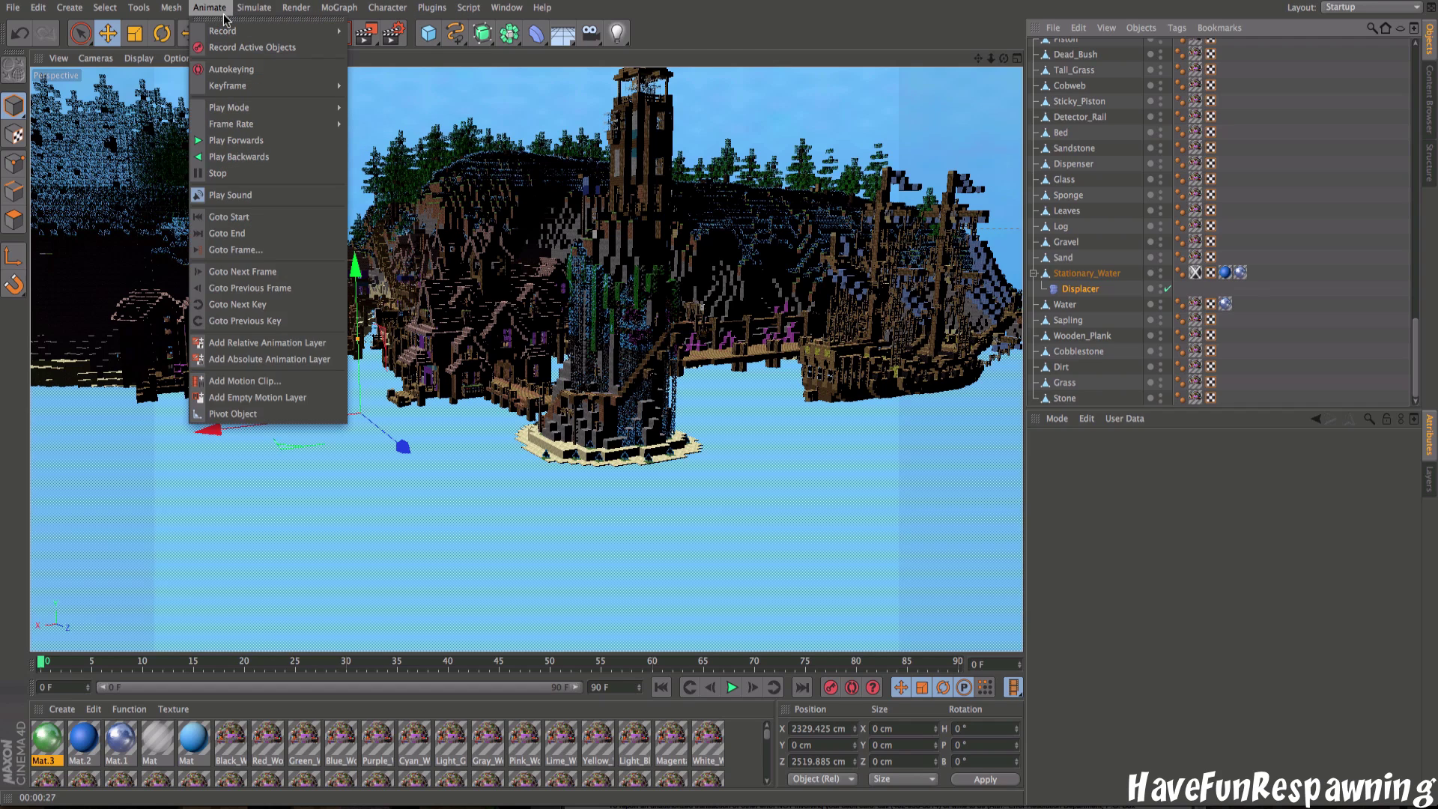
{"action": "mouse_move", "coordinate": [156, 11]}
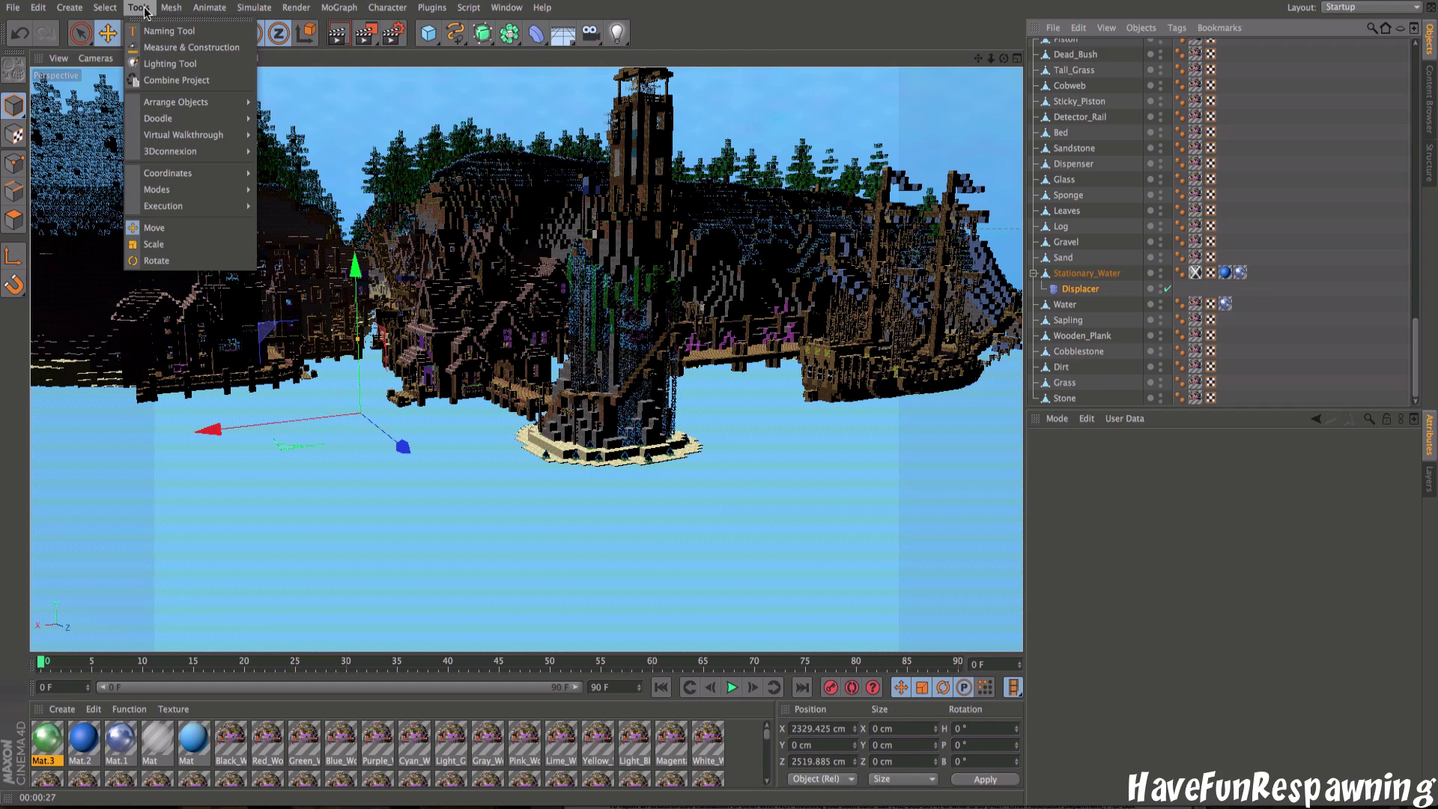
{"action": "mouse_move", "coordinate": [106, 11]}
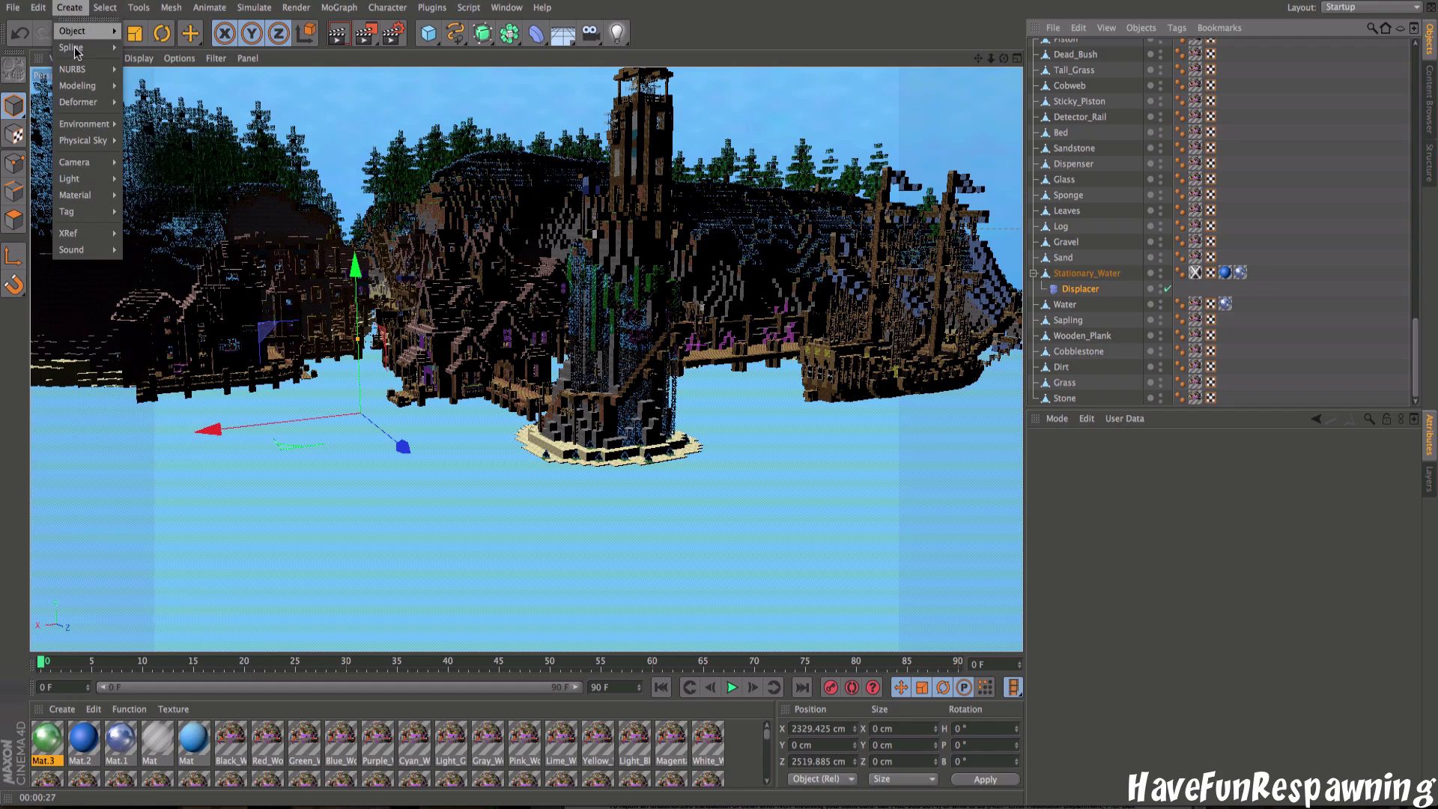
{"action": "mouse_move", "coordinate": [90, 103]}
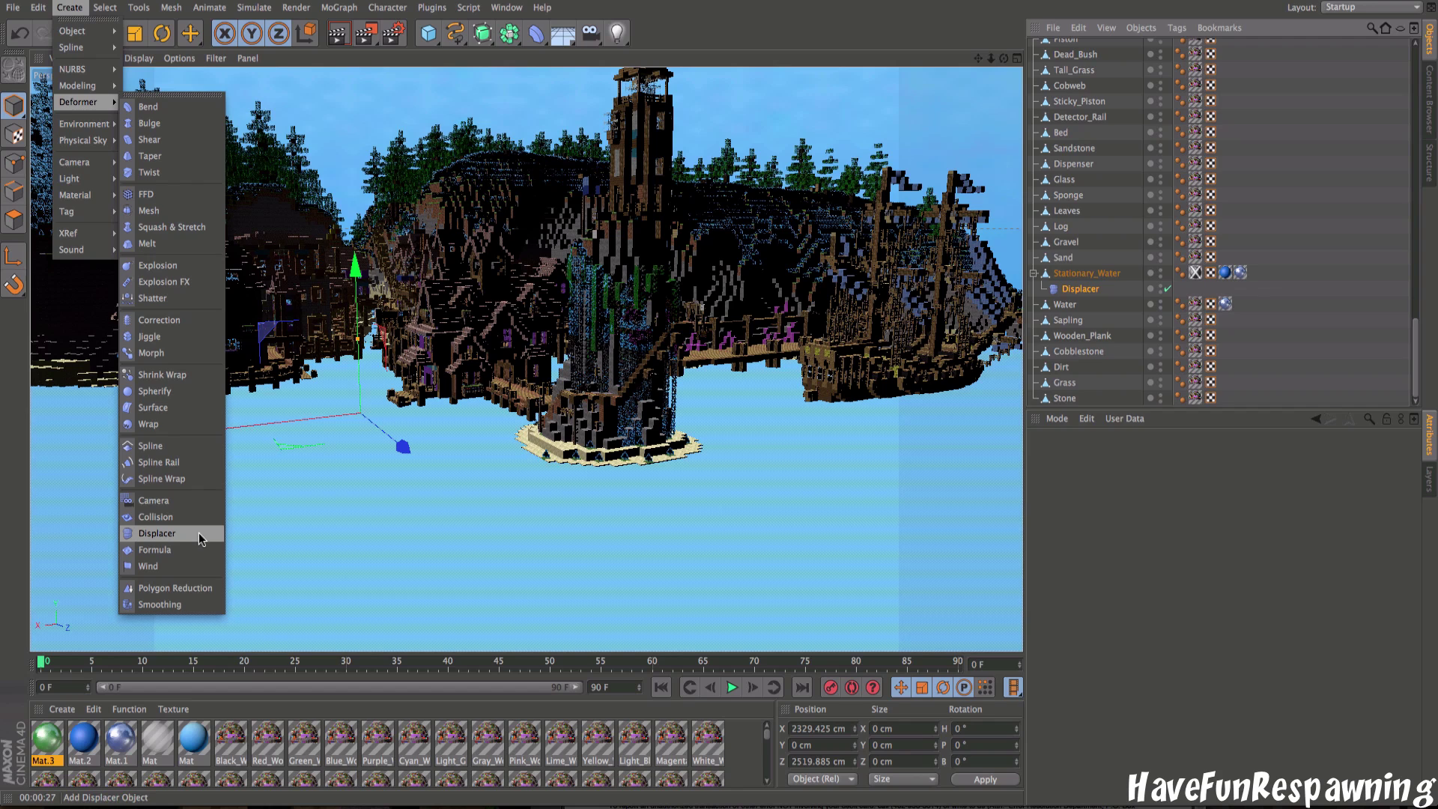
Step: Add a Displacer deformer, move it to the top of the hierarchy, and find Stationary_Water
{"action": "left_click", "coordinate": [157, 534]}
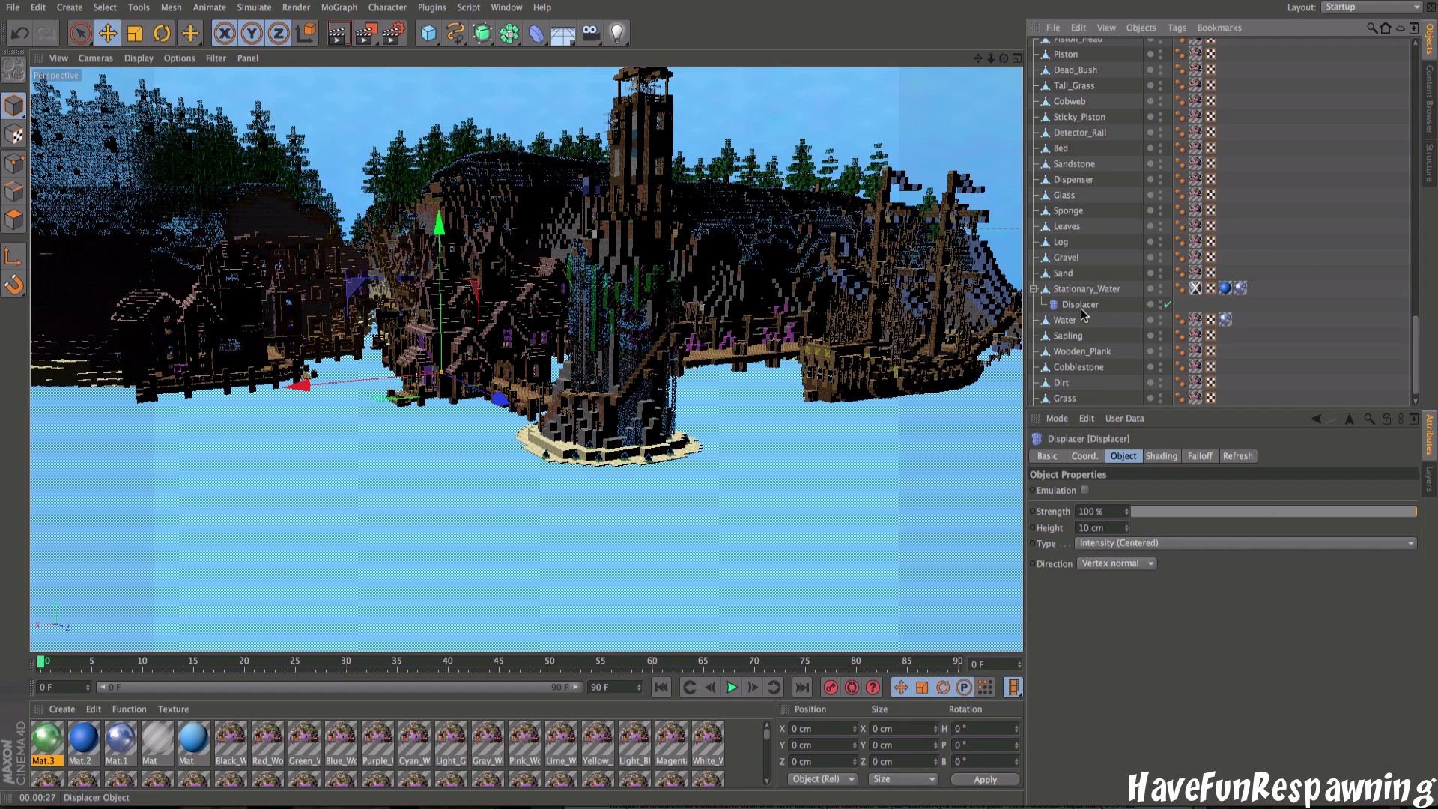
{"action": "left_click_drag", "start_coordinate": [1081, 307], "coordinate": [1081, 50]}
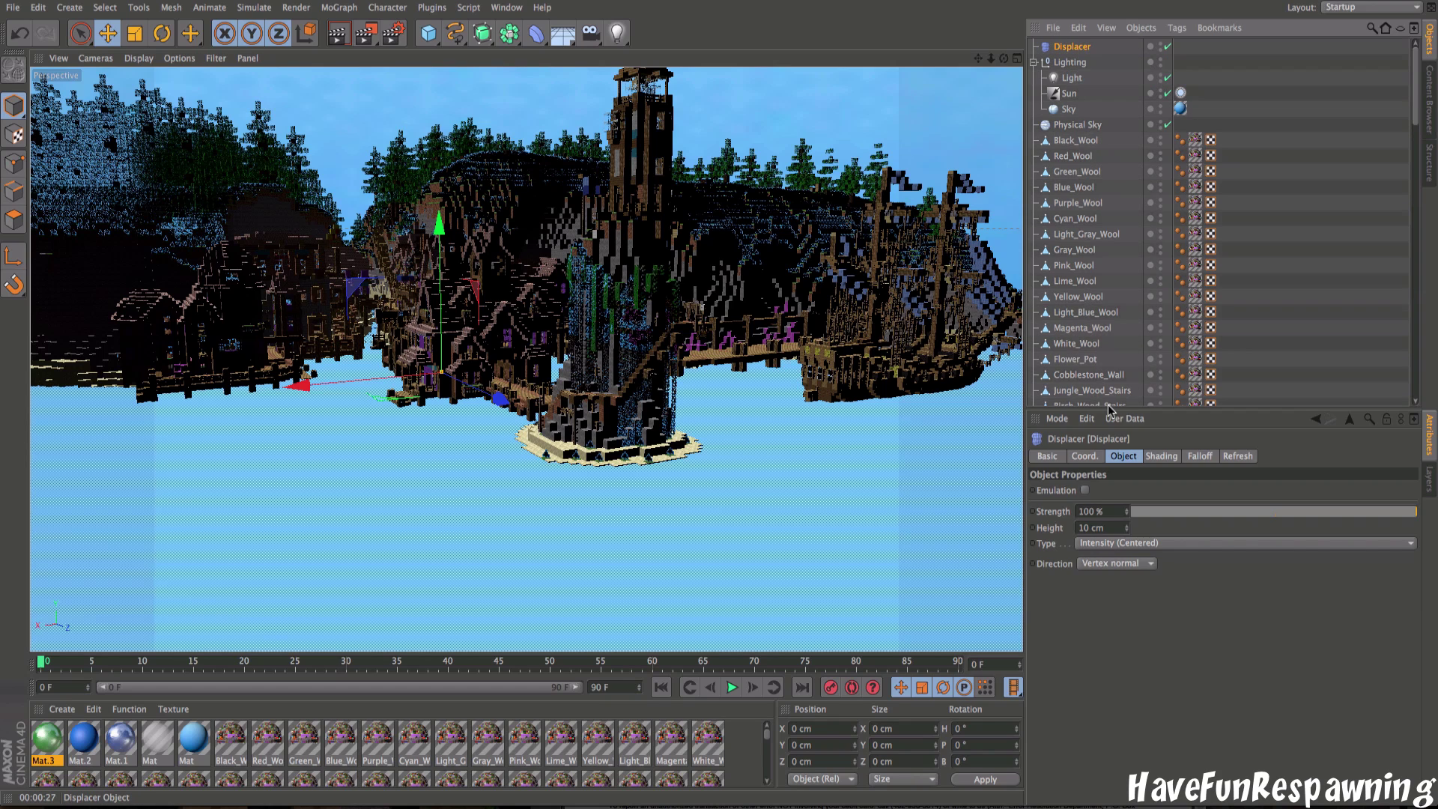
{"action": "scroll", "coordinate": [1157, 367], "scroll_direction": "down", "scroll_amount": 1}
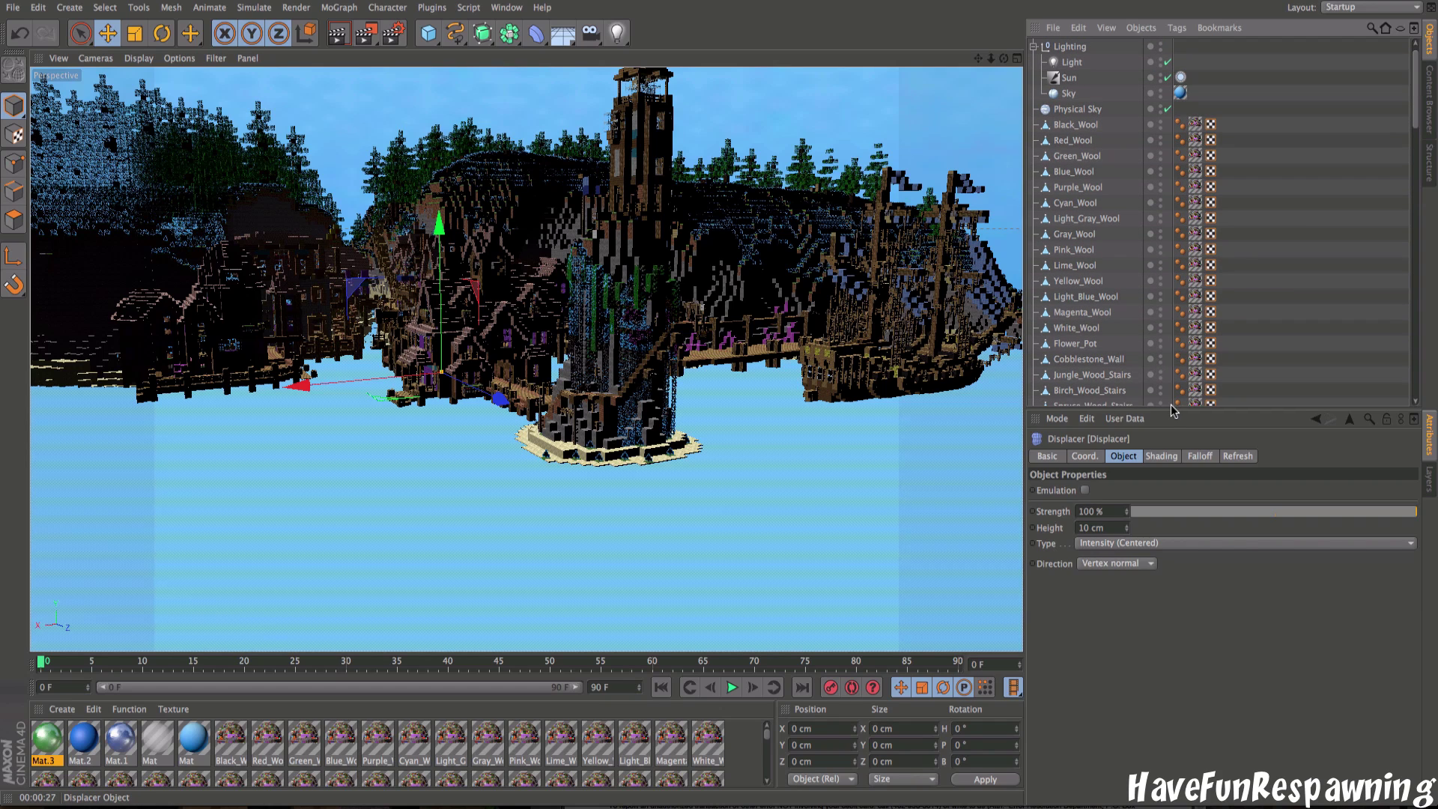
{"action": "scroll", "coordinate": [1318, 315], "scroll_direction": "down", "scroll_amount": 6}
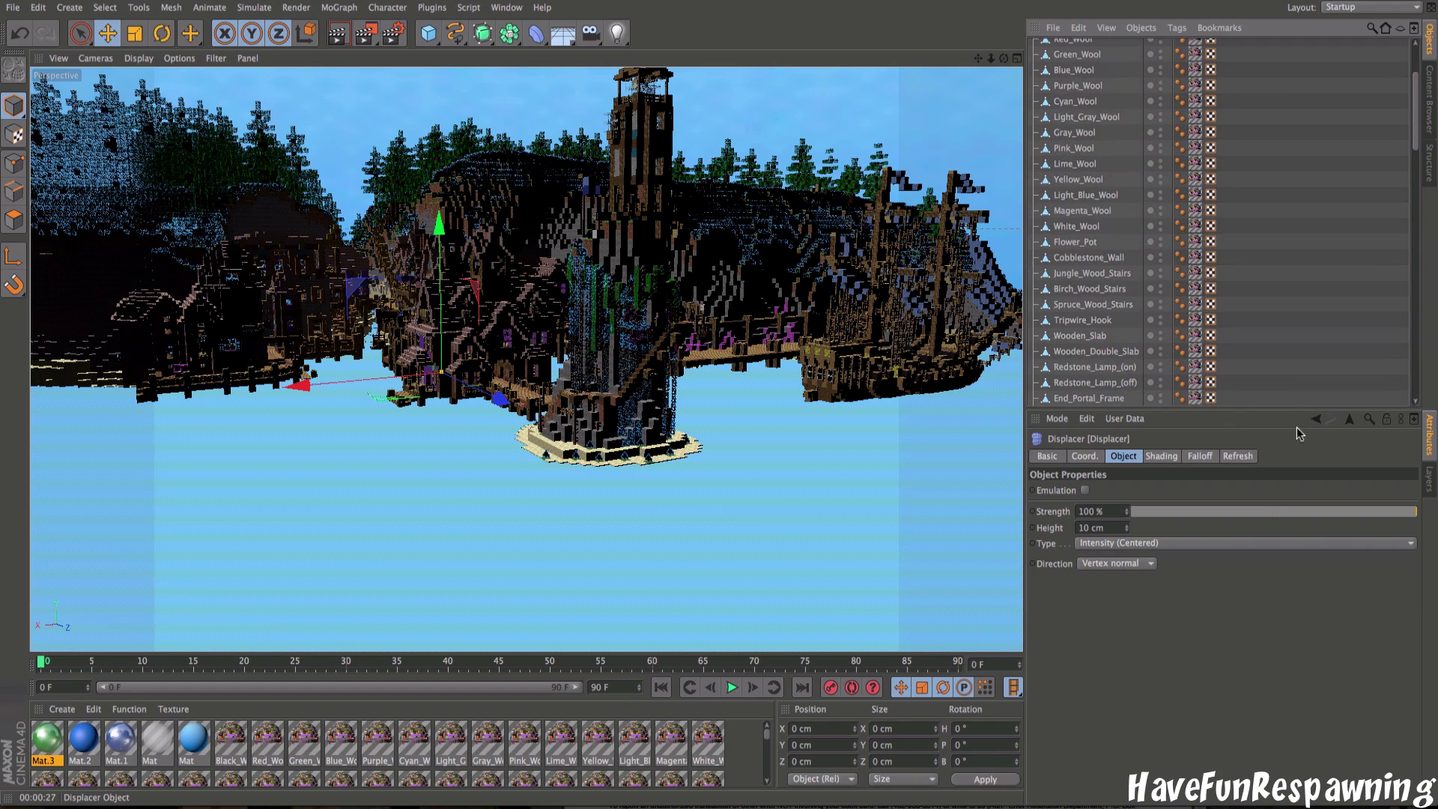
{"action": "scroll", "coordinate": [1284, 404], "scroll_direction": "up", "scroll_amount": 10}
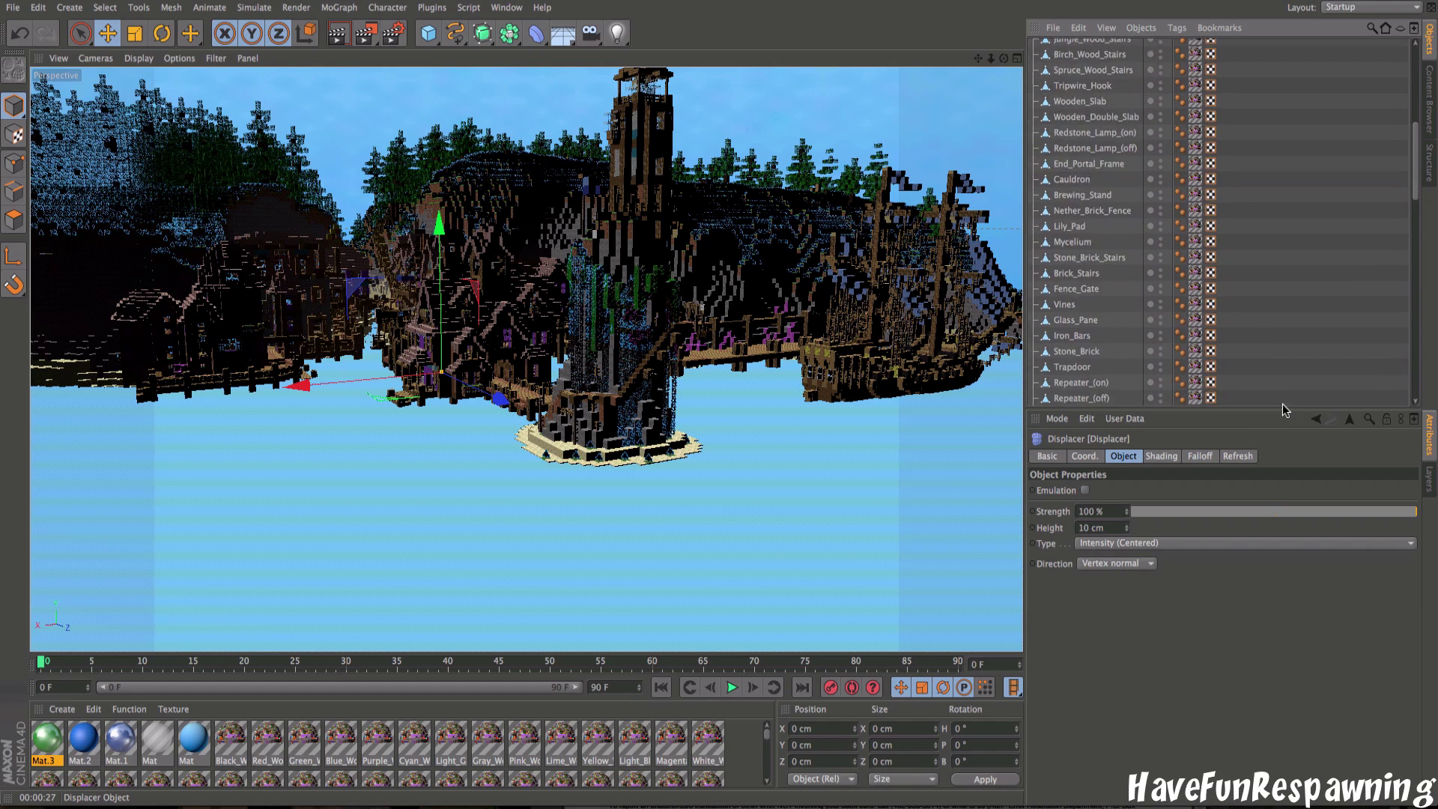
{"action": "scroll", "coordinate": [1283, 402], "scroll_direction": "down", "scroll_amount": 7}
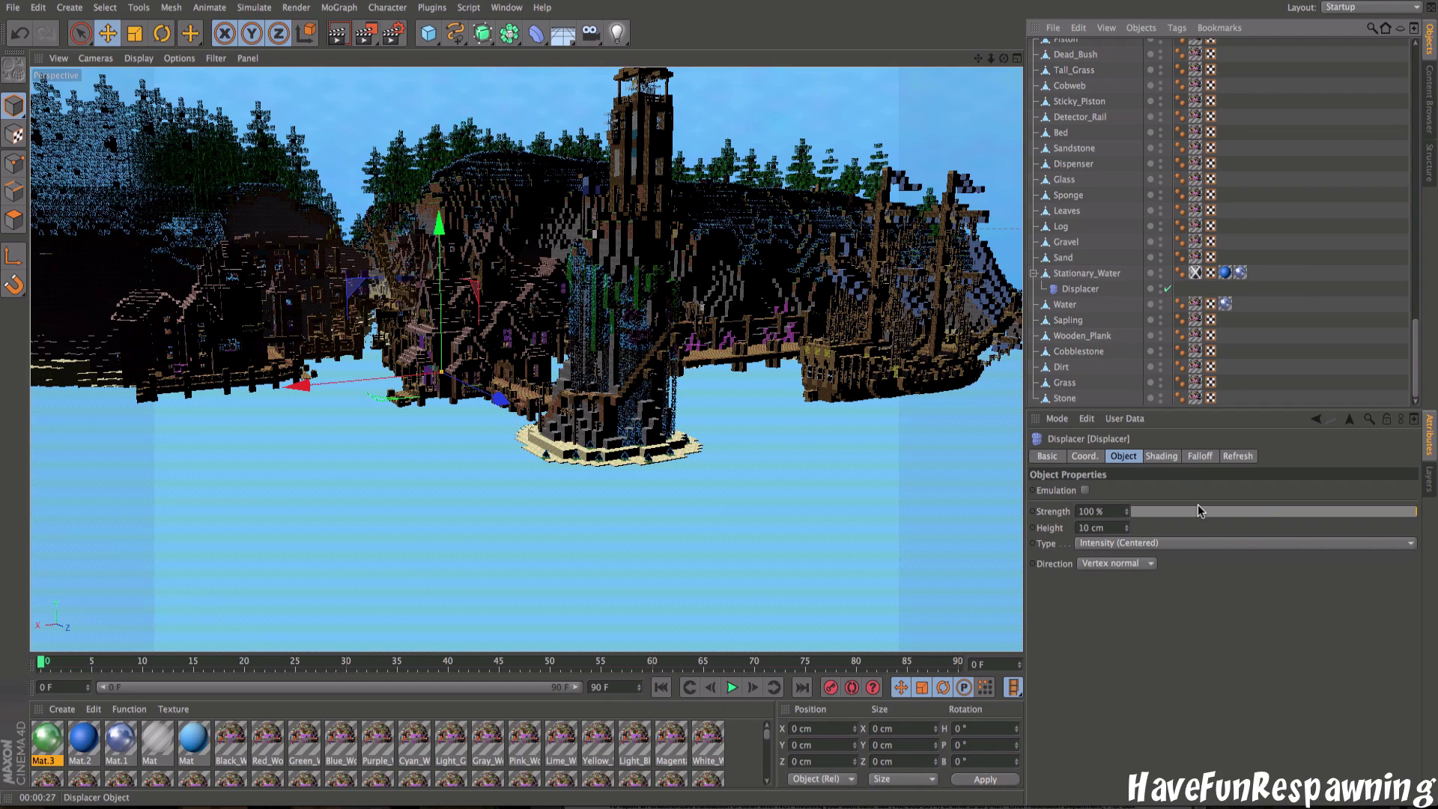
Step: Undo the last move, switch to four views, and raise the Displacer to Y 108.363 cm
{"action": "key", "text": "ctrl+z"}
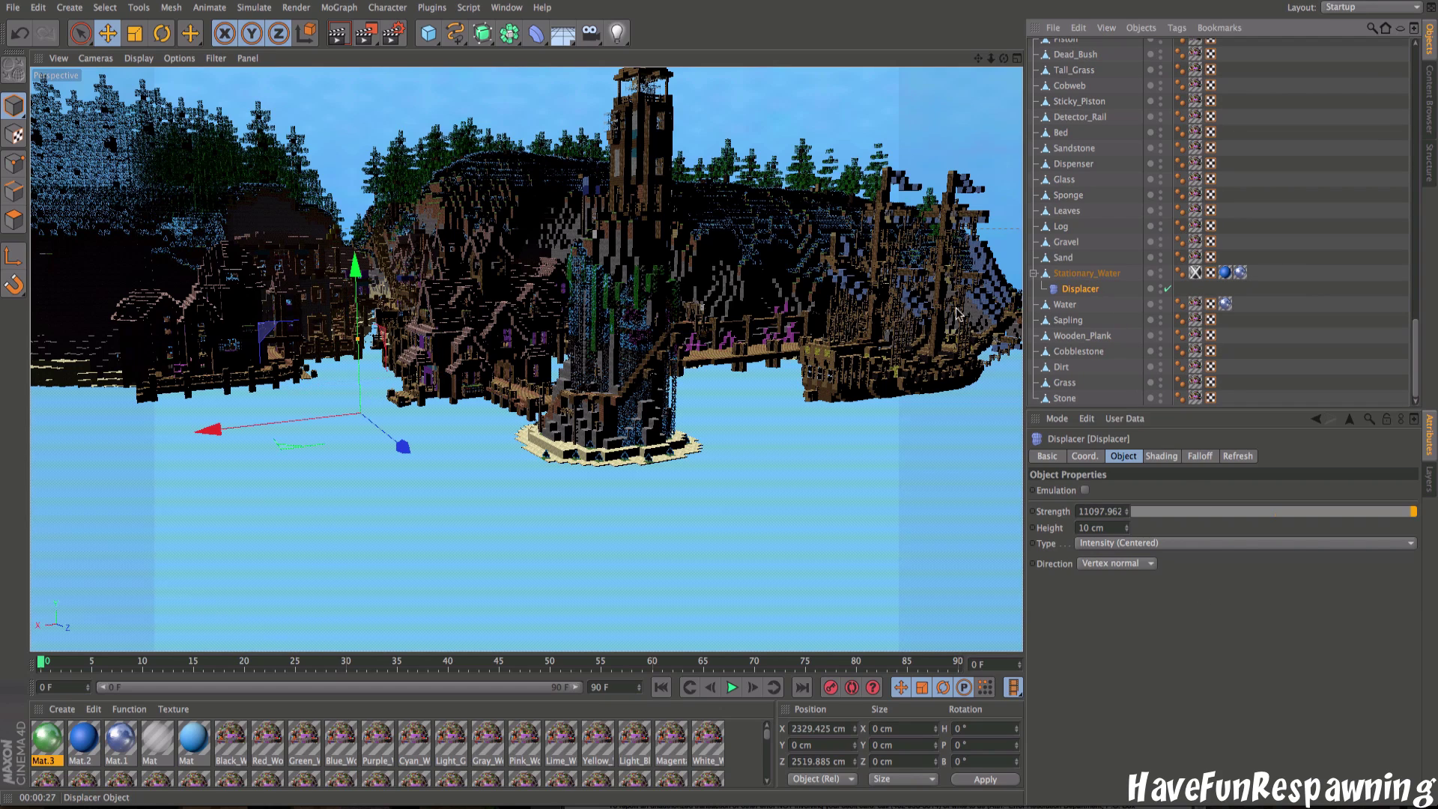
{"action": "left_click_drag", "start_coordinate": [401, 447], "coordinate": [480, 508]}
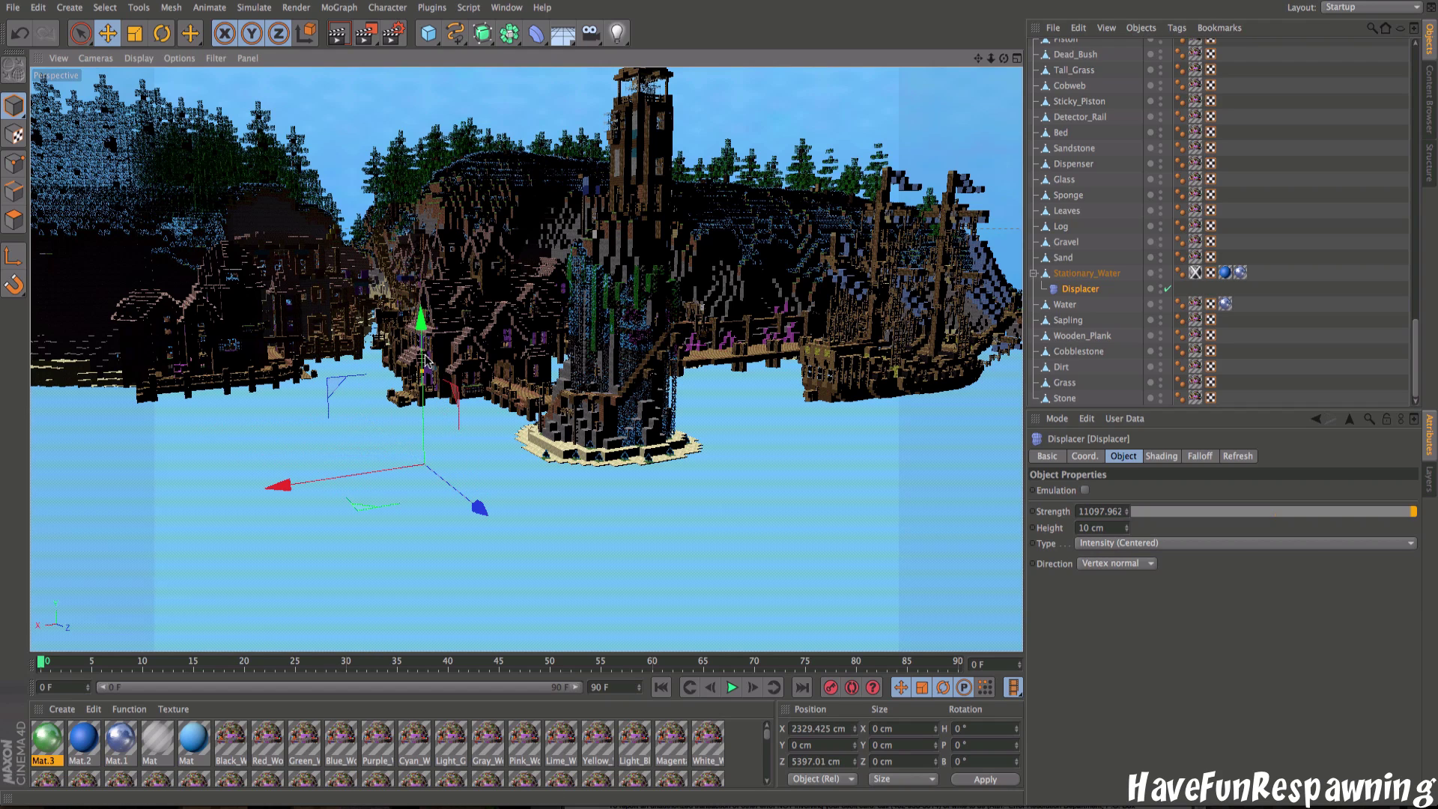
{"action": "middle_click", "coordinate": [674, 397]}
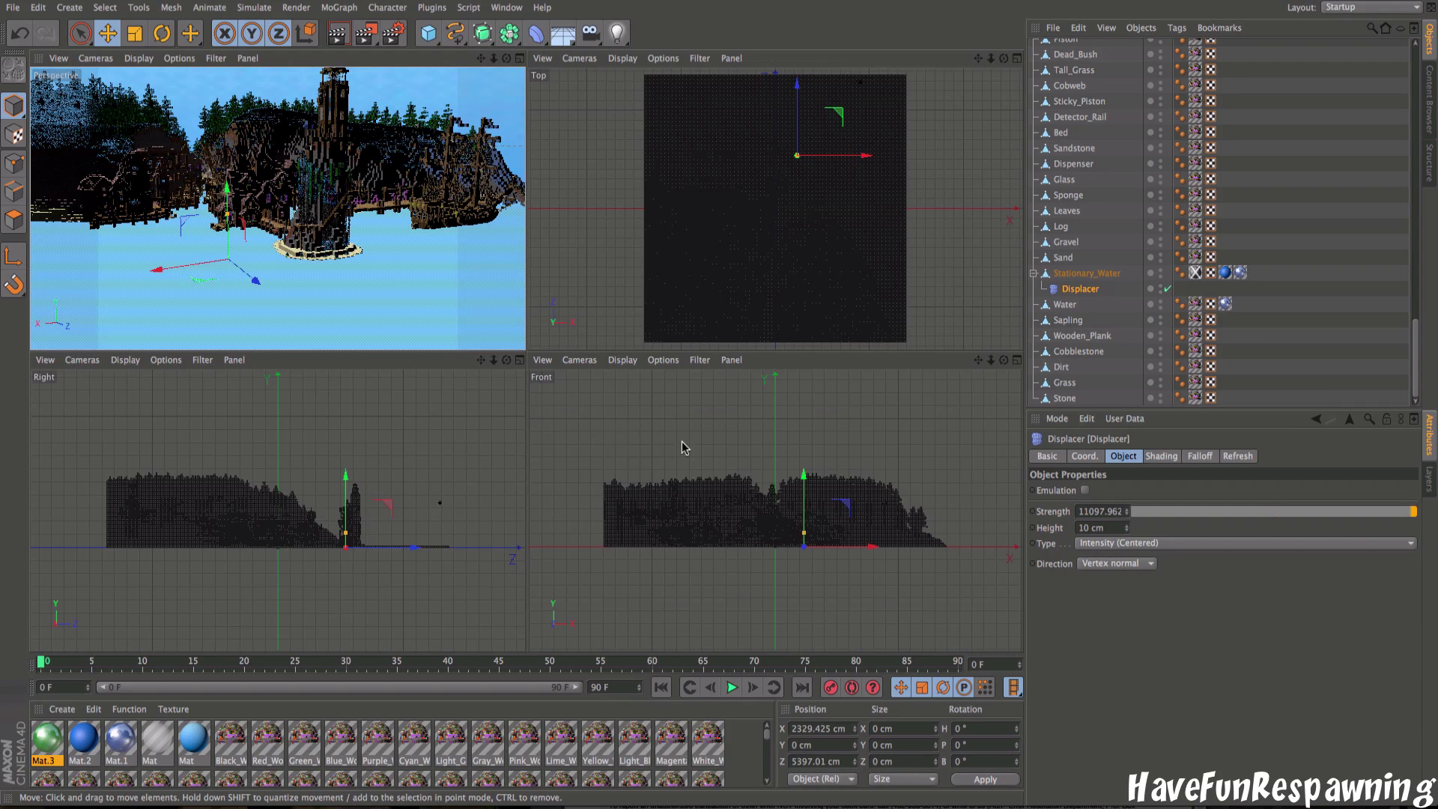
{"action": "scroll", "coordinate": [839, 569], "scroll_direction": "up", "scroll_amount": 1}
{"action": "scroll", "coordinate": [839, 569], "scroll_direction": "up", "scroll_amount": 3}
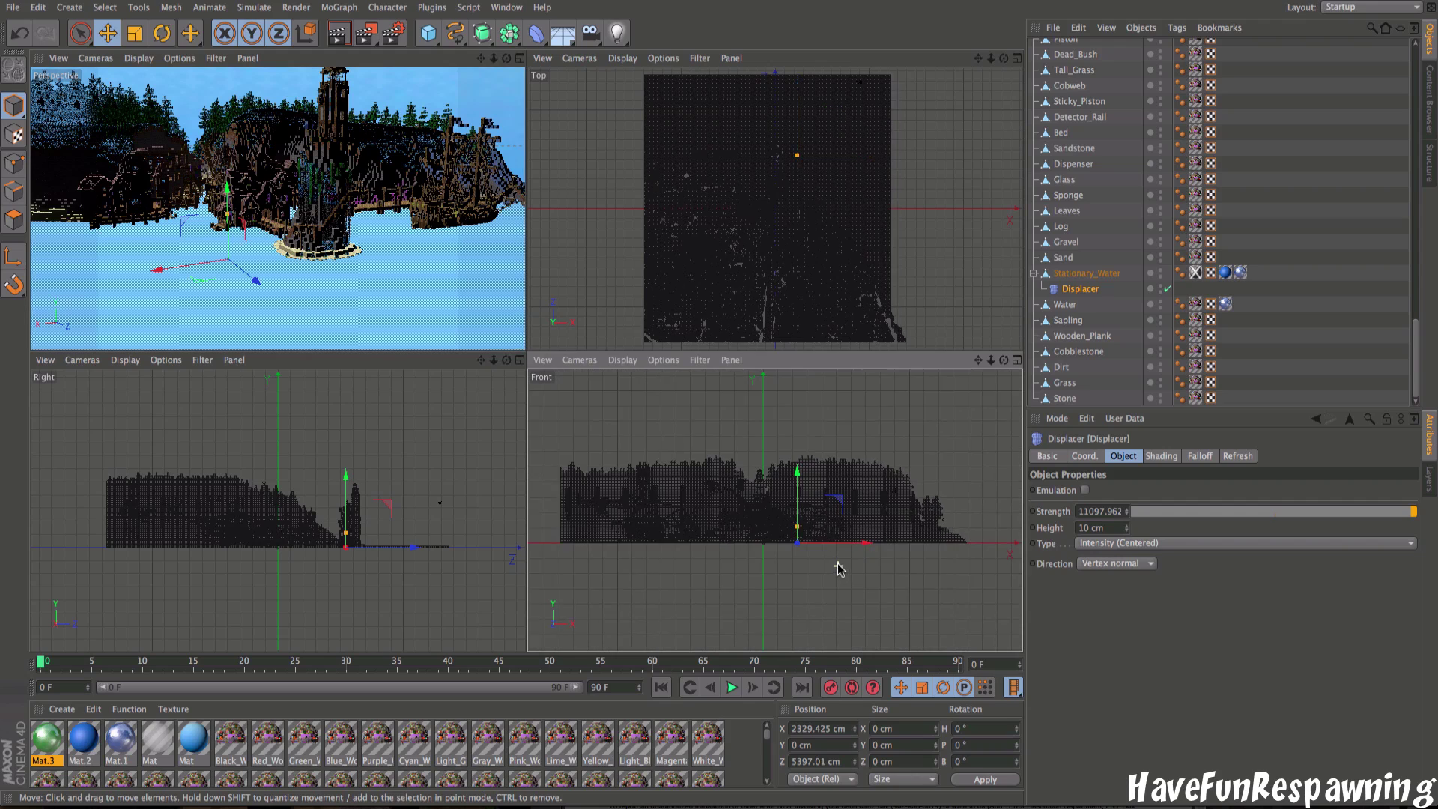
{"action": "scroll", "coordinate": [824, 551], "scroll_direction": "up", "scroll_amount": 2}
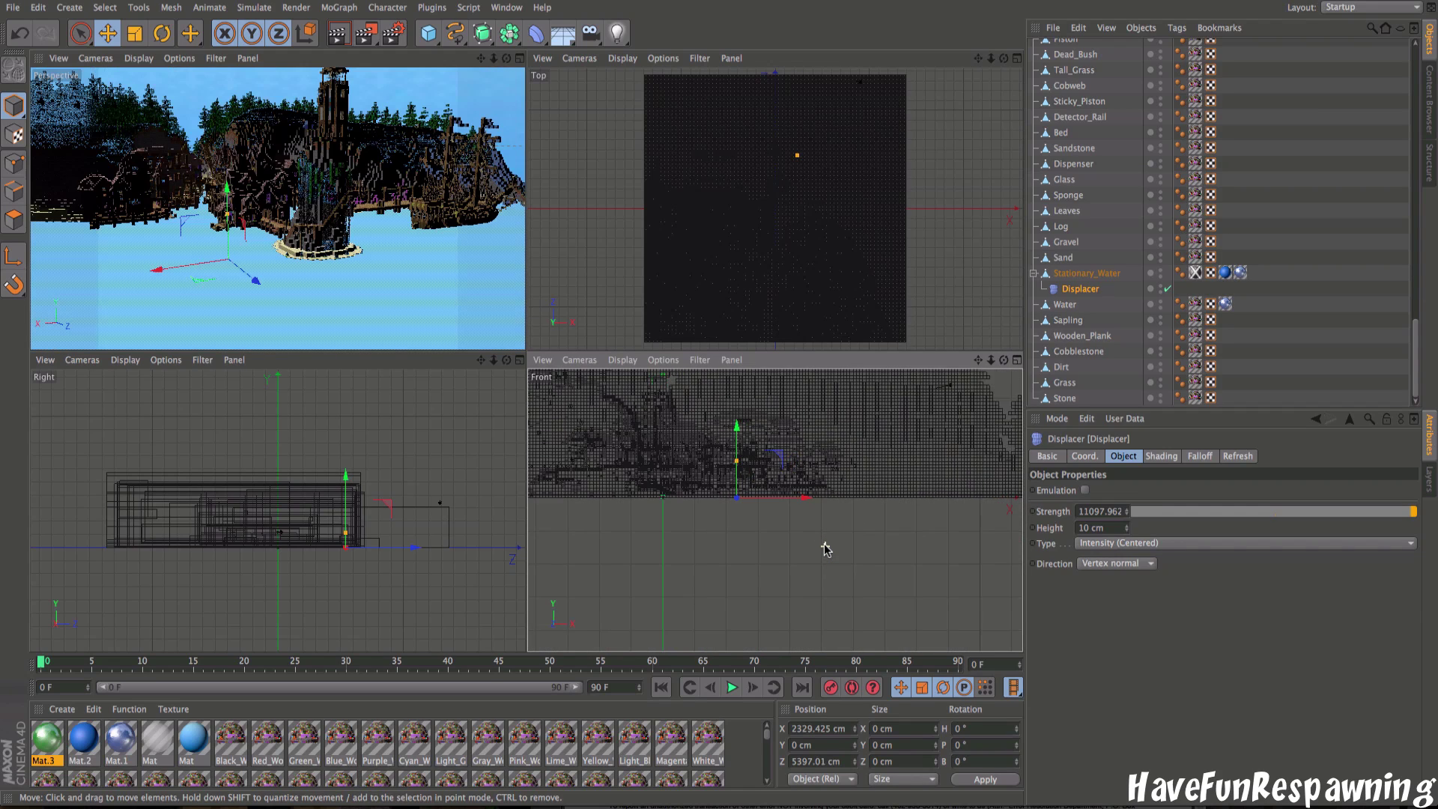
{"action": "left_click_drag", "start_coordinate": [730, 424], "coordinate": [728, 419]}
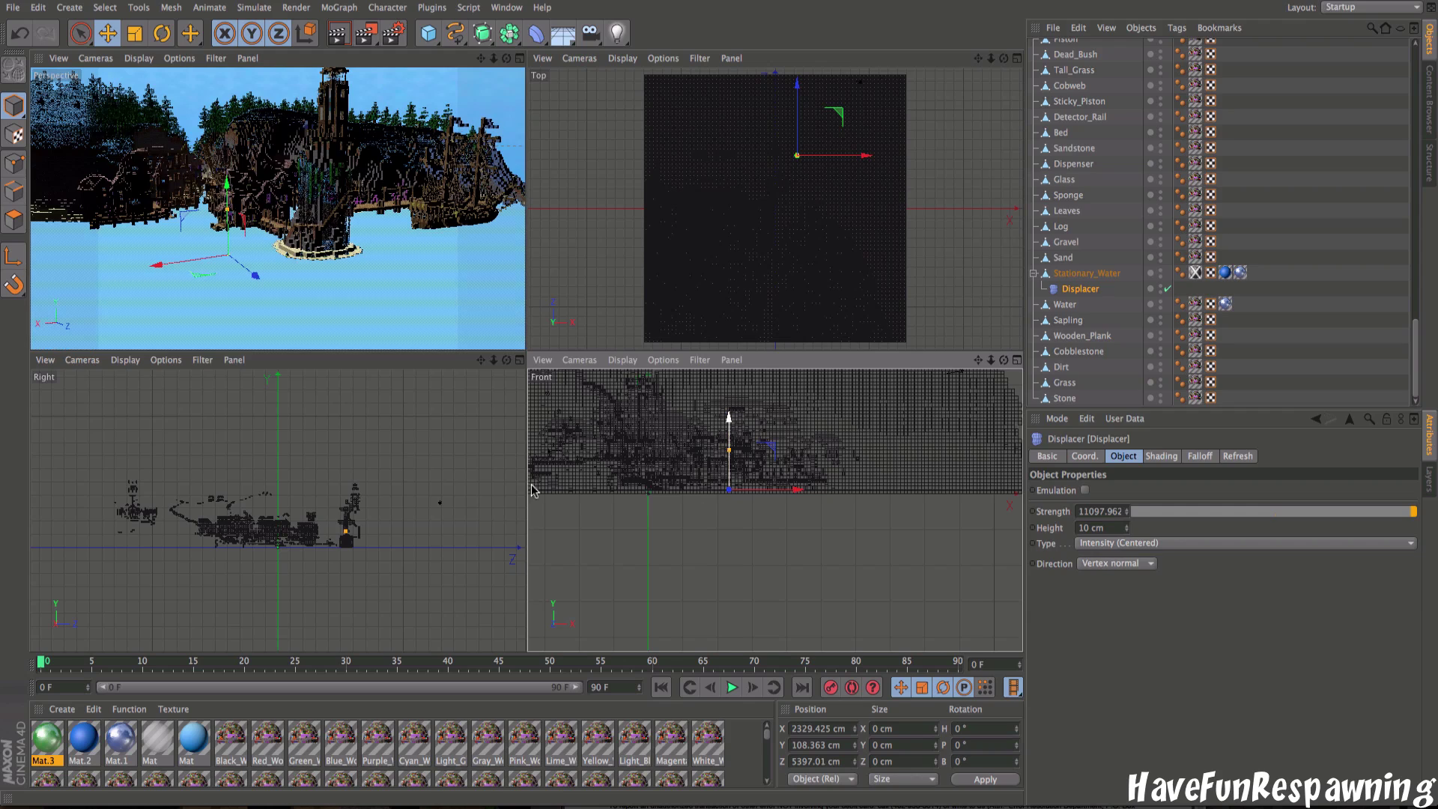
{"action": "middle_click", "coordinate": [334, 222]}
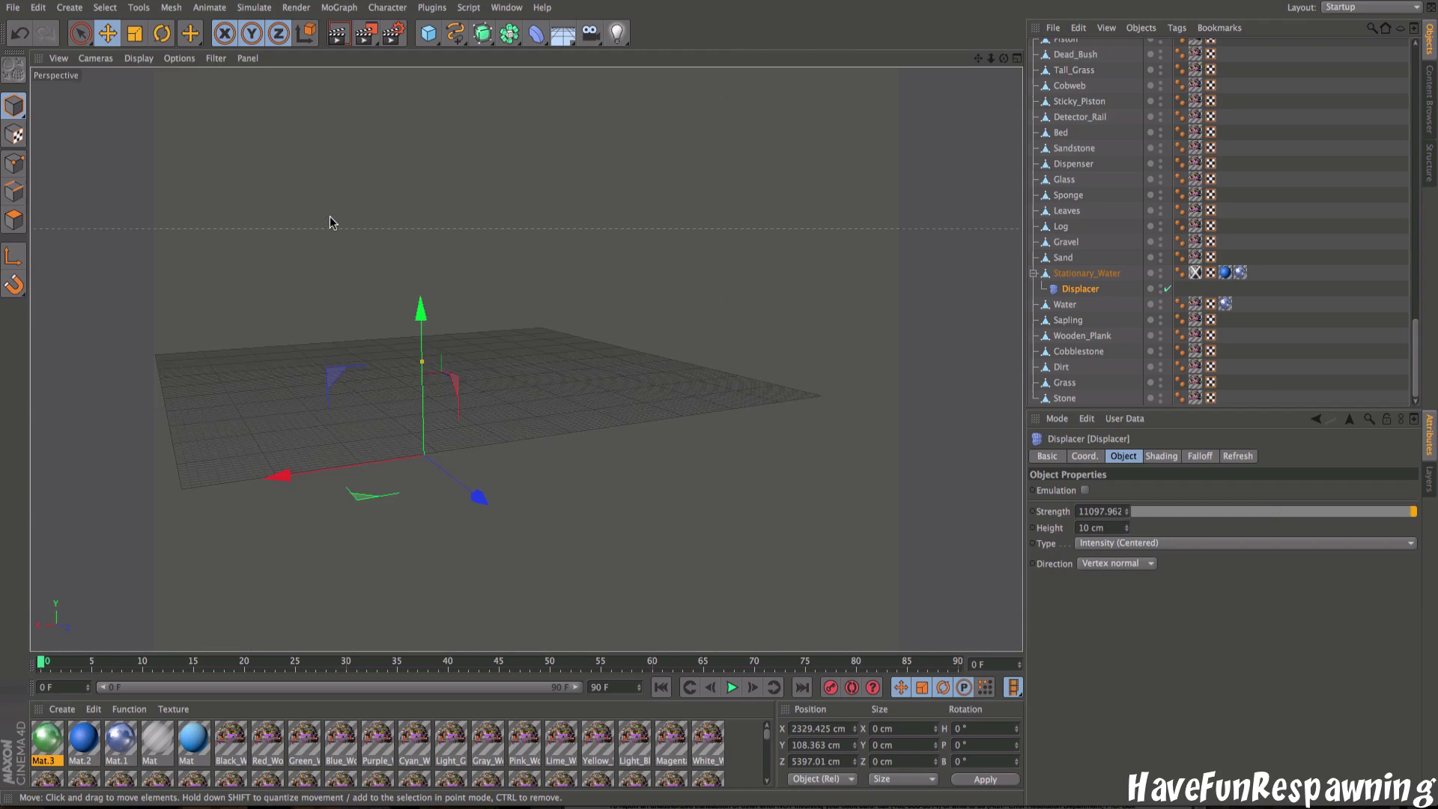
{"action": "scroll", "coordinate": [427, 466], "scroll_direction": "up", "scroll_amount": 10}
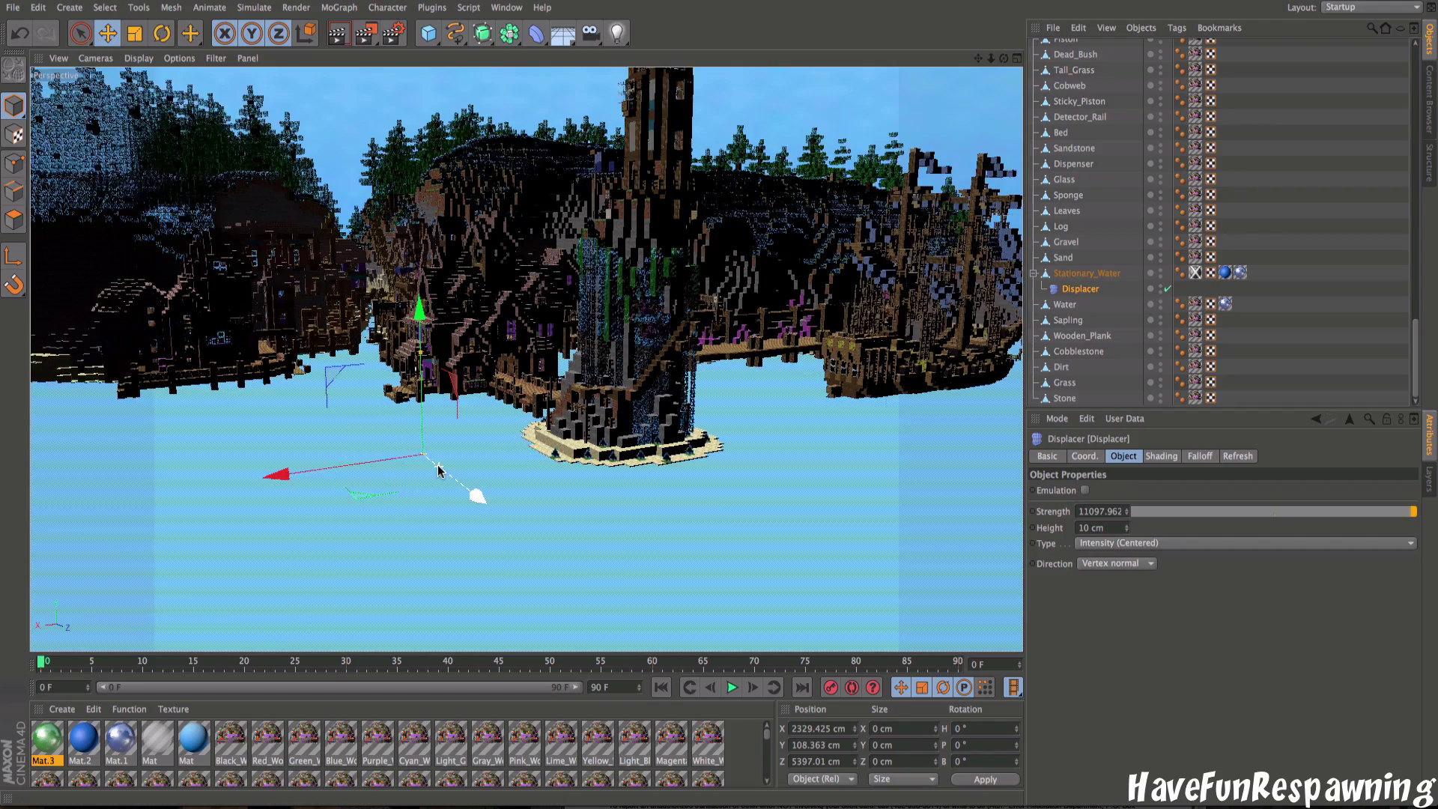
{"action": "scroll", "coordinate": [419, 462], "scroll_direction": "up", "scroll_amount": 6}
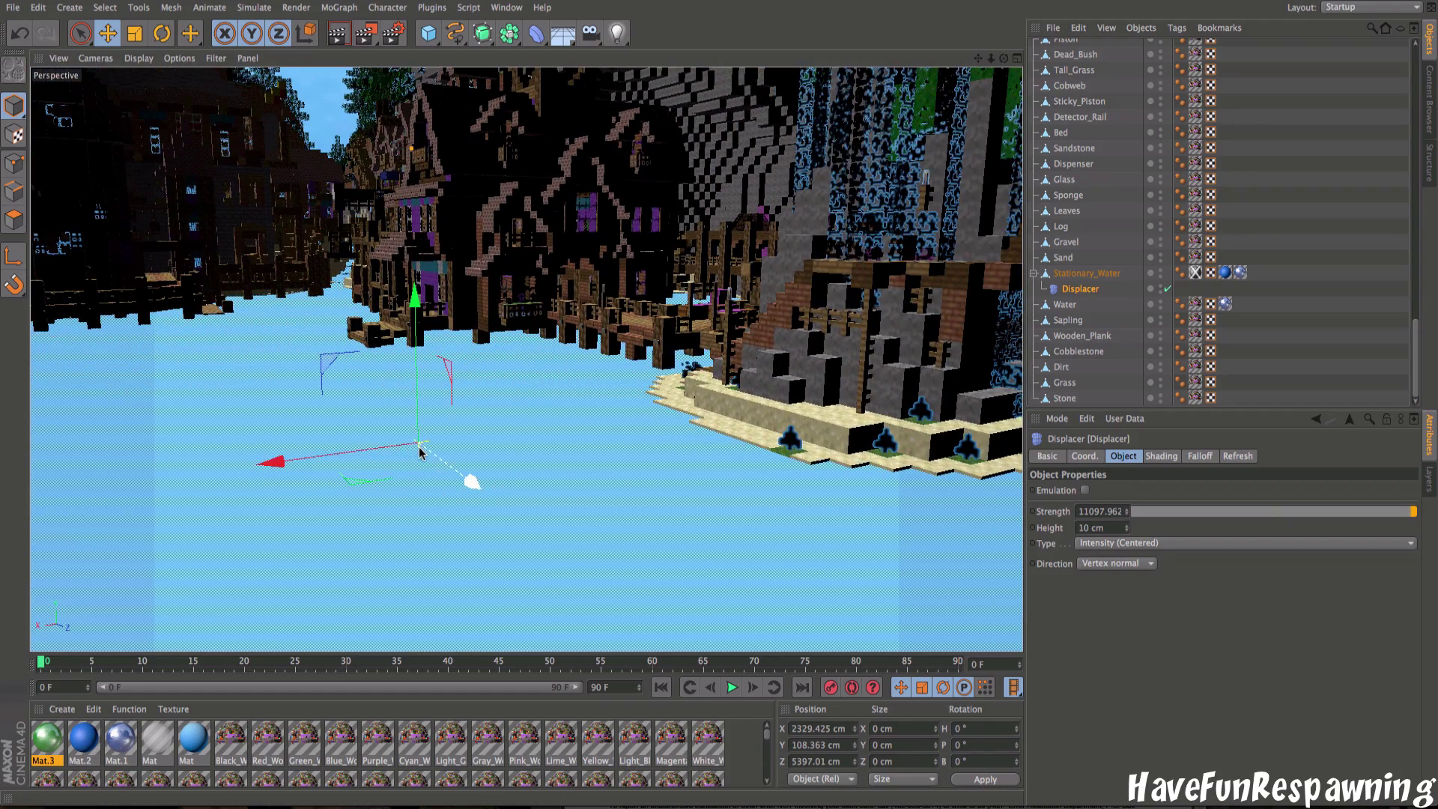
{"action": "scroll", "coordinate": [419, 442], "scroll_direction": "up", "scroll_amount": 6}
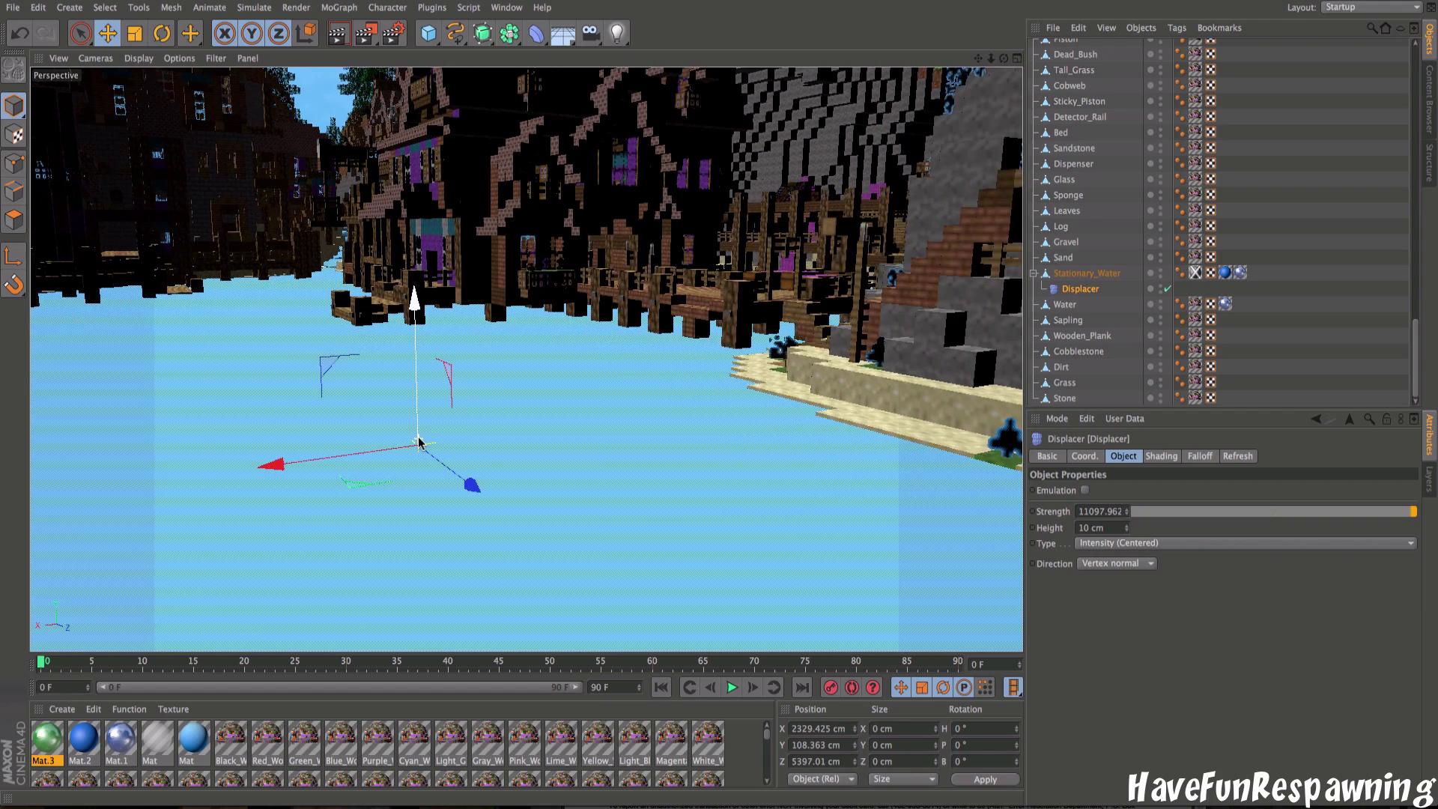
{"action": "scroll", "coordinate": [419, 442], "scroll_direction": "up", "scroll_amount": 8}
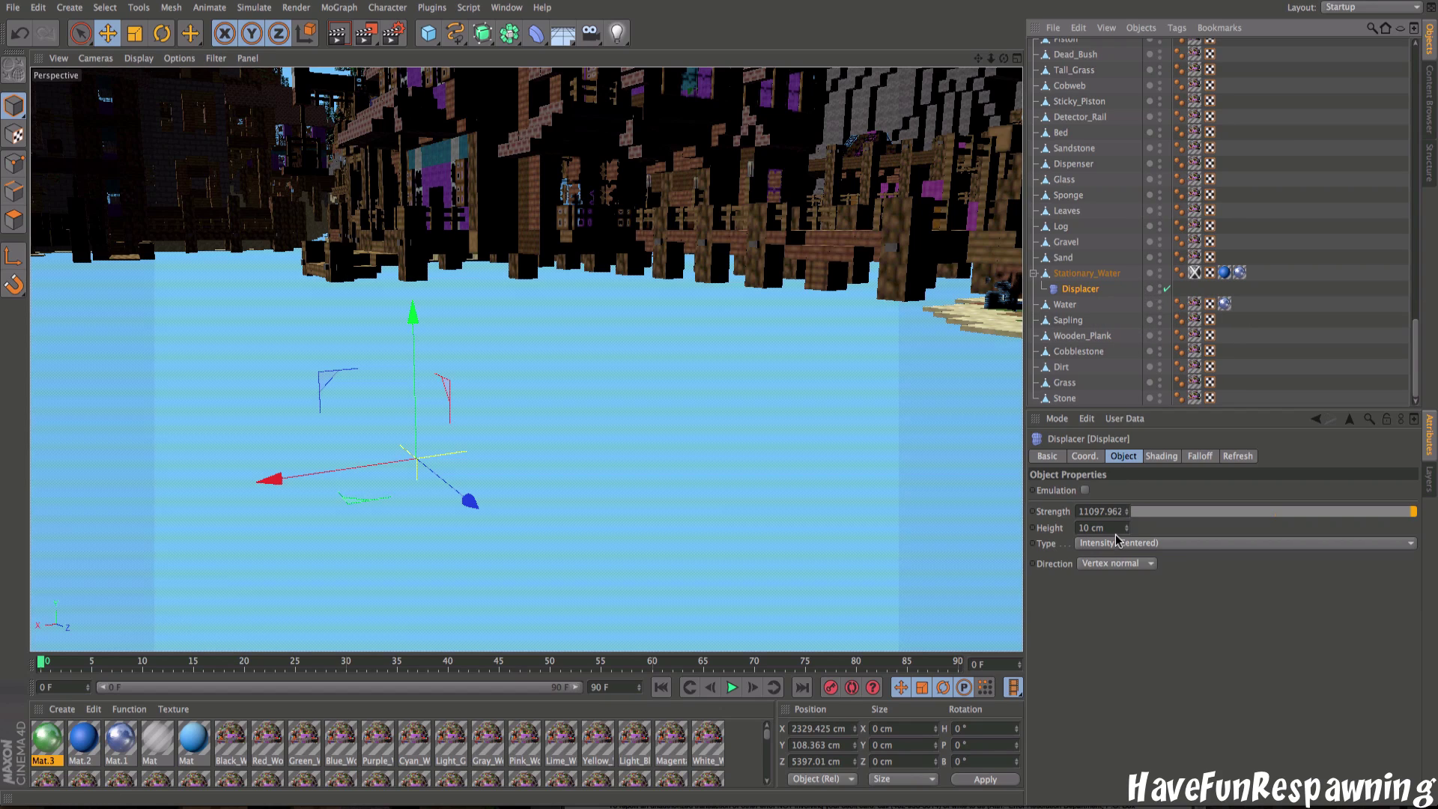
Step: Set the Displacer's Height to 70 cm, then apply and undo a Noise shading shader
{"action": "left_click_drag", "start_coordinate": [1127, 529], "coordinate": [1127, 522]}
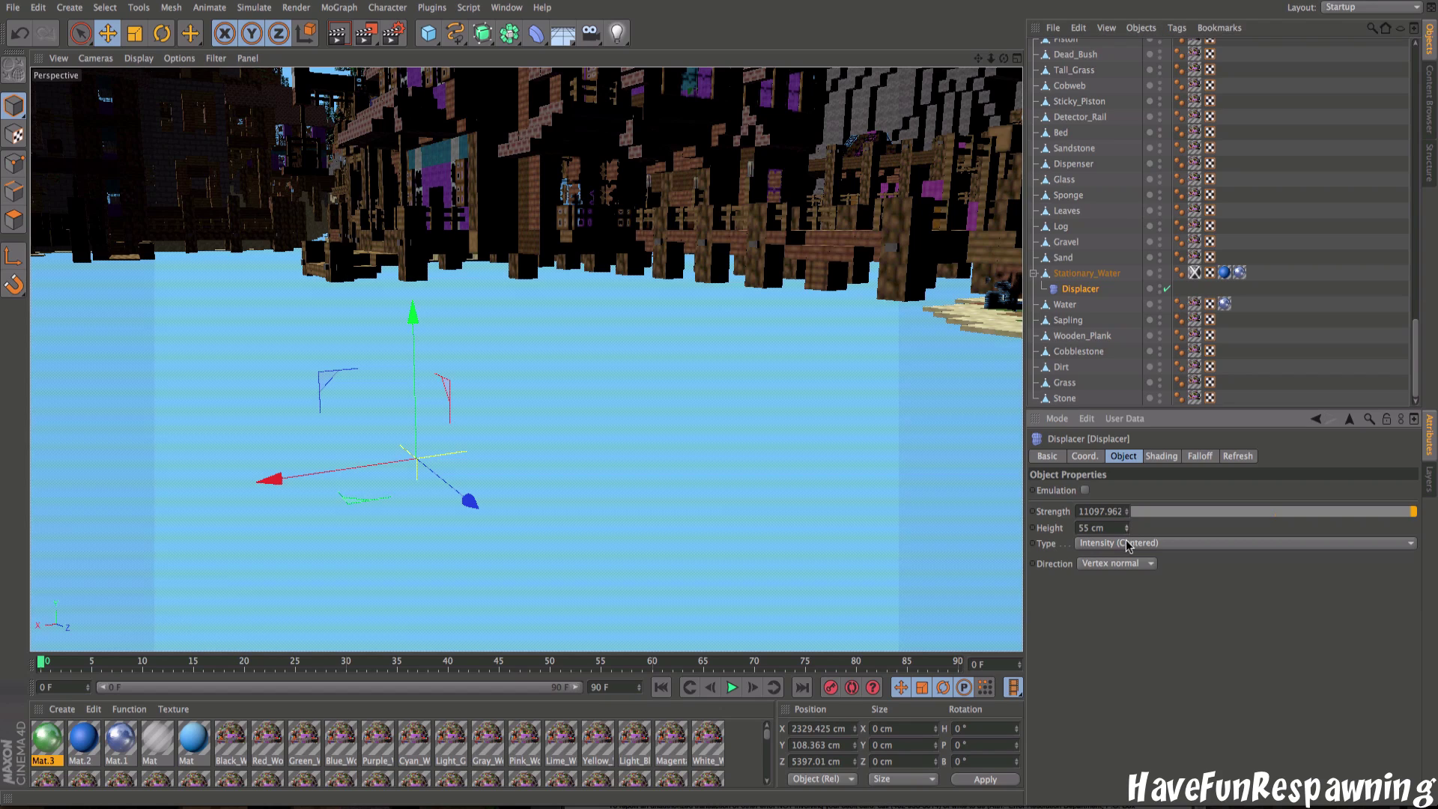
{"action": "left_click", "coordinate": [1159, 458]}
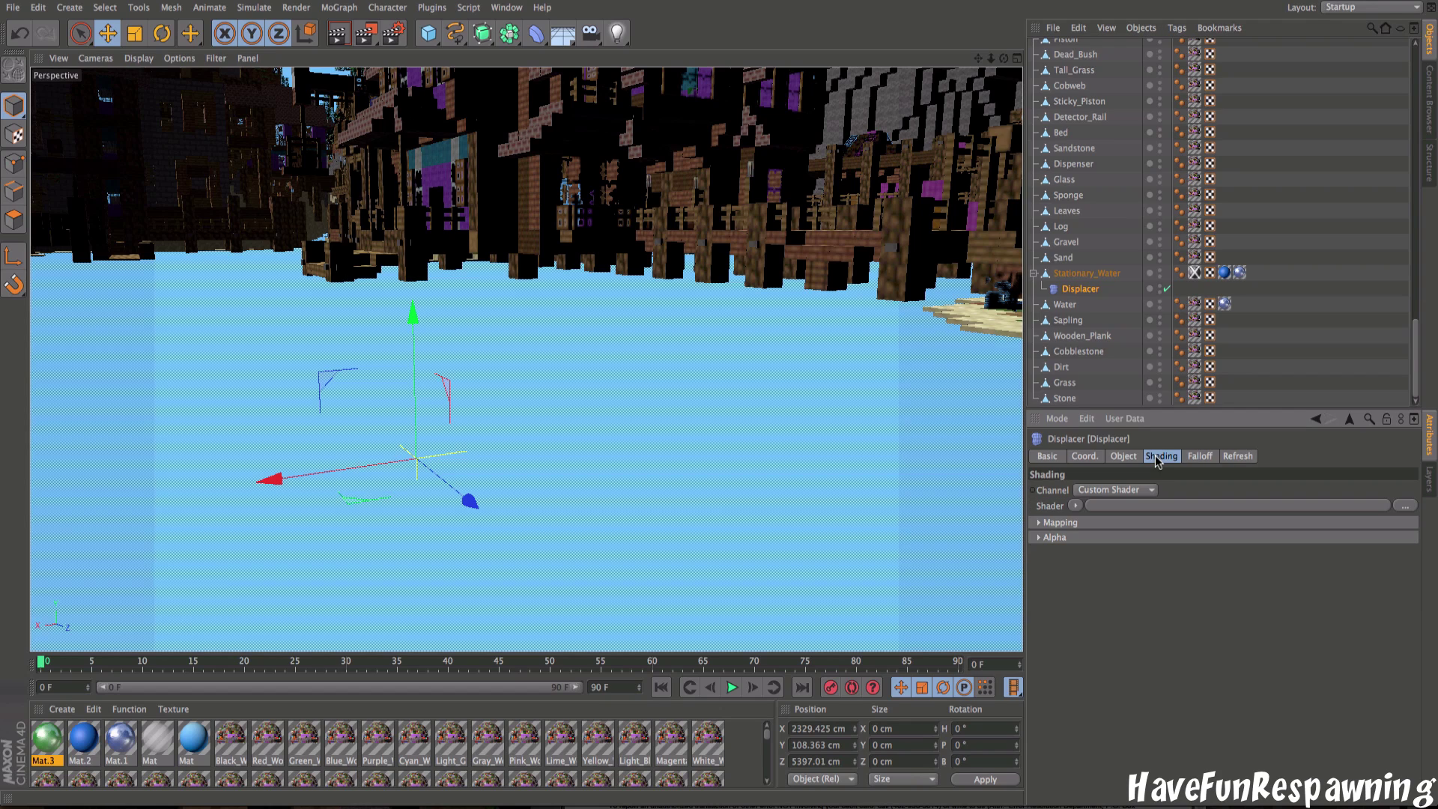
{"action": "left_click", "coordinate": [1077, 507]}
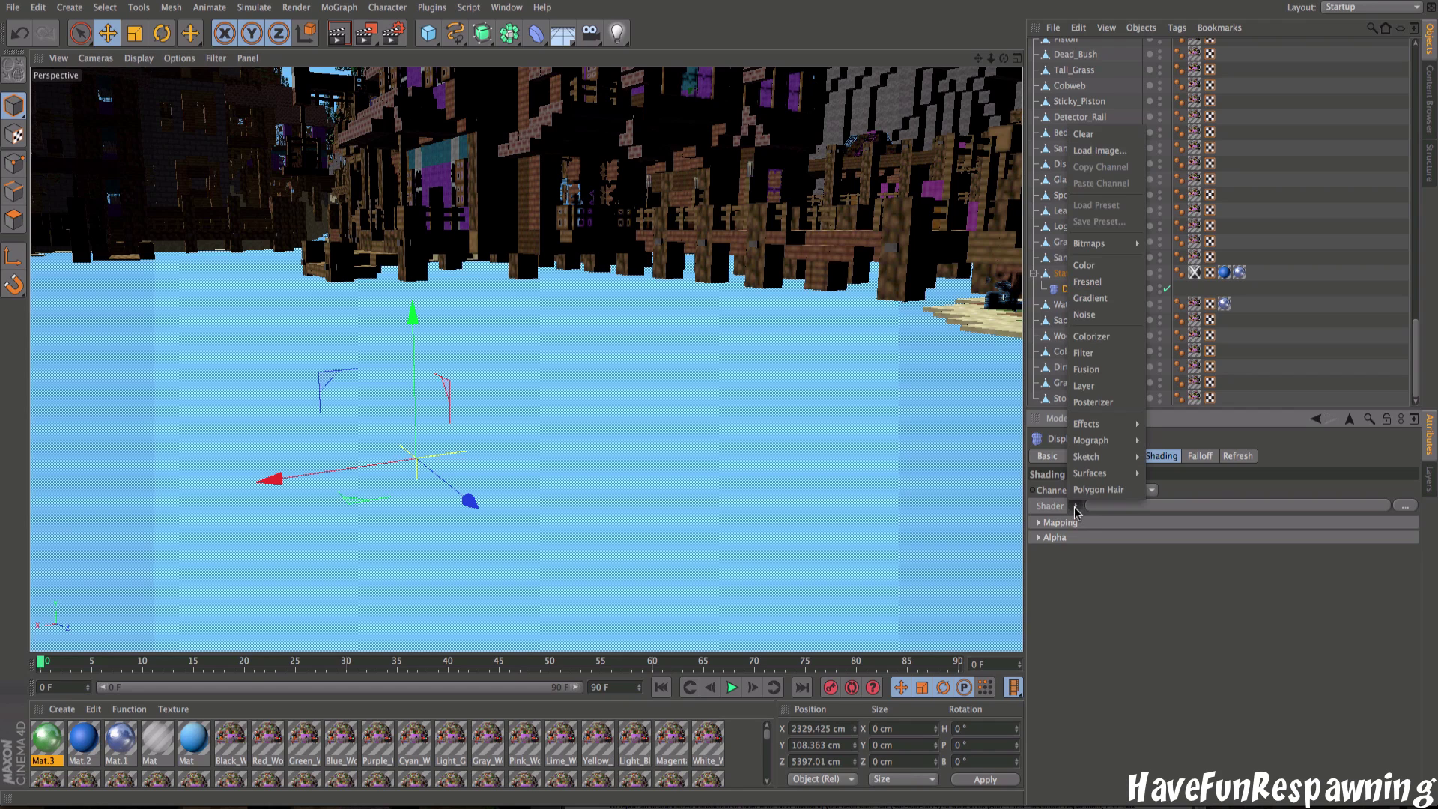
{"action": "left_click", "coordinate": [1086, 315]}
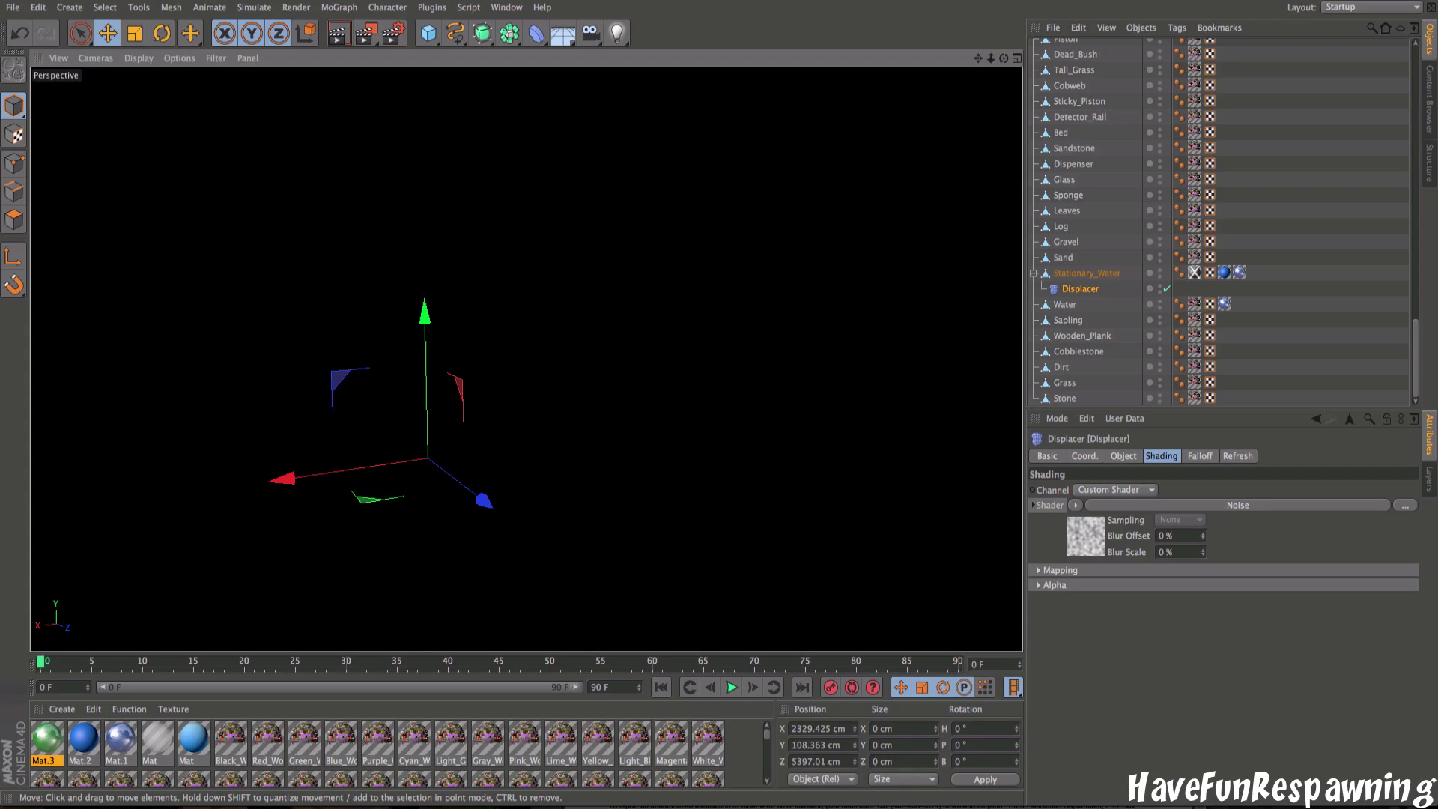
{"action": "left_click", "coordinate": [38, 8]}
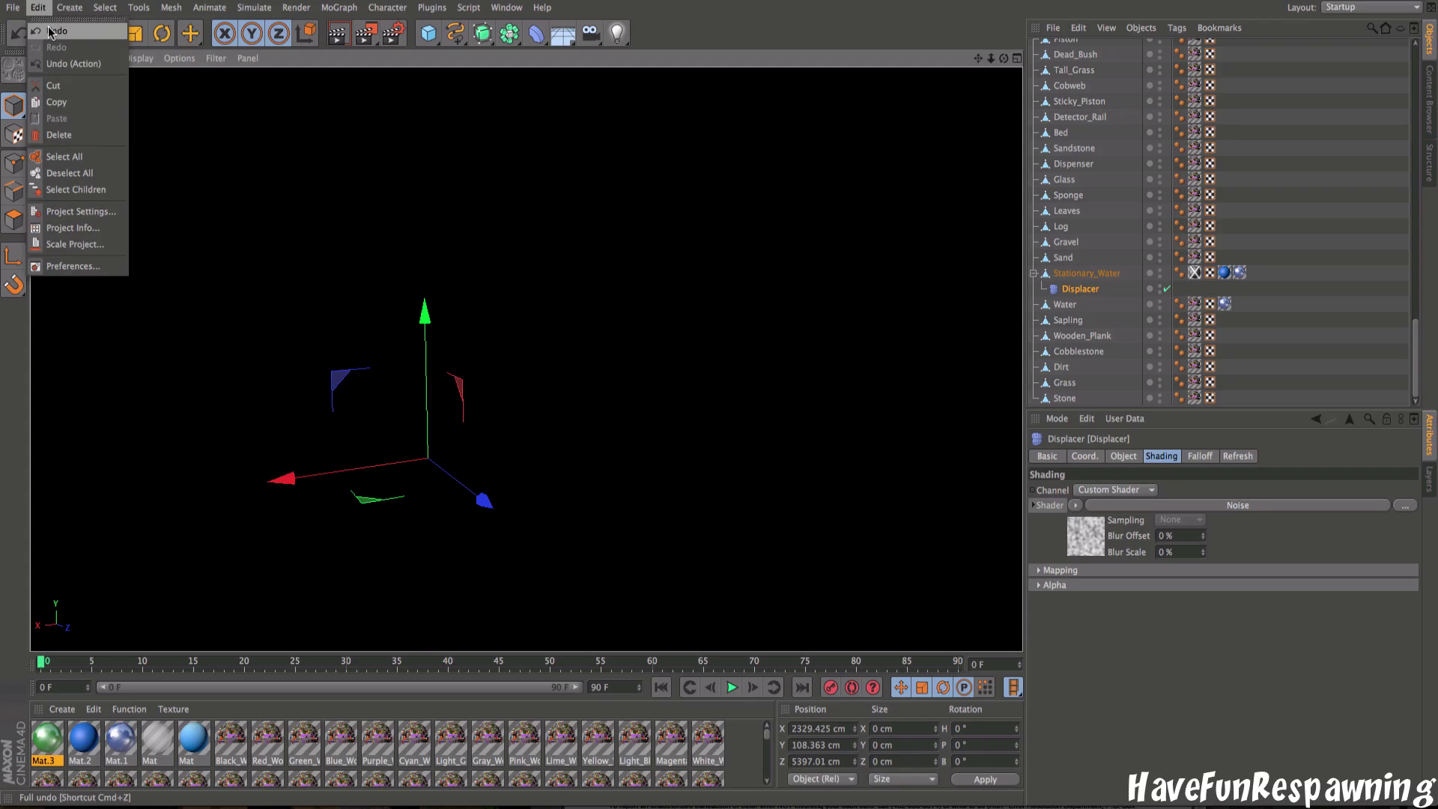
{"action": "left_click", "coordinate": [51, 31]}
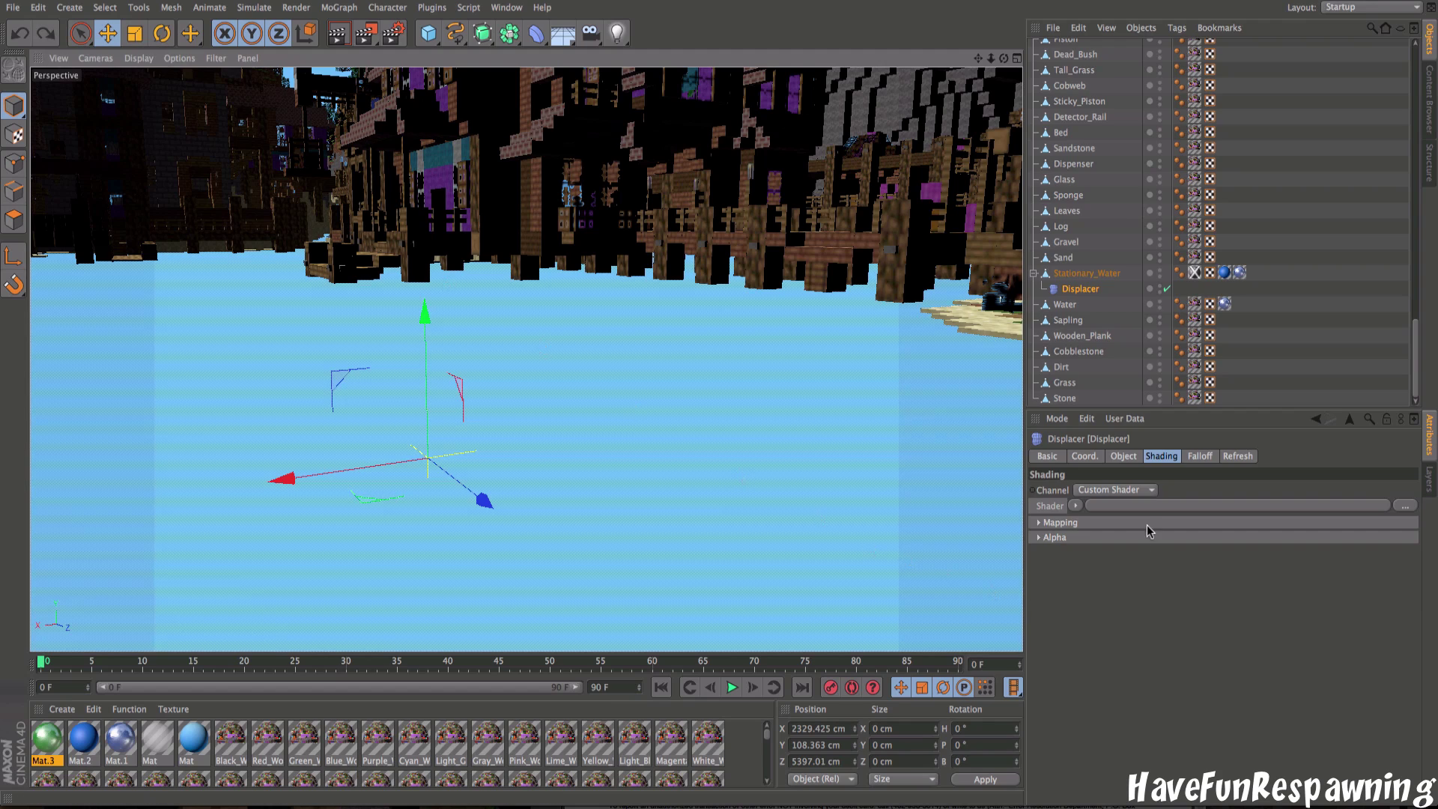
Step: Review the Displacer's Object, Basic, Falloff and Refresh property tabs
{"action": "left_click", "coordinate": [1126, 457]}
{"action": "left_click", "coordinate": [1064, 459]}
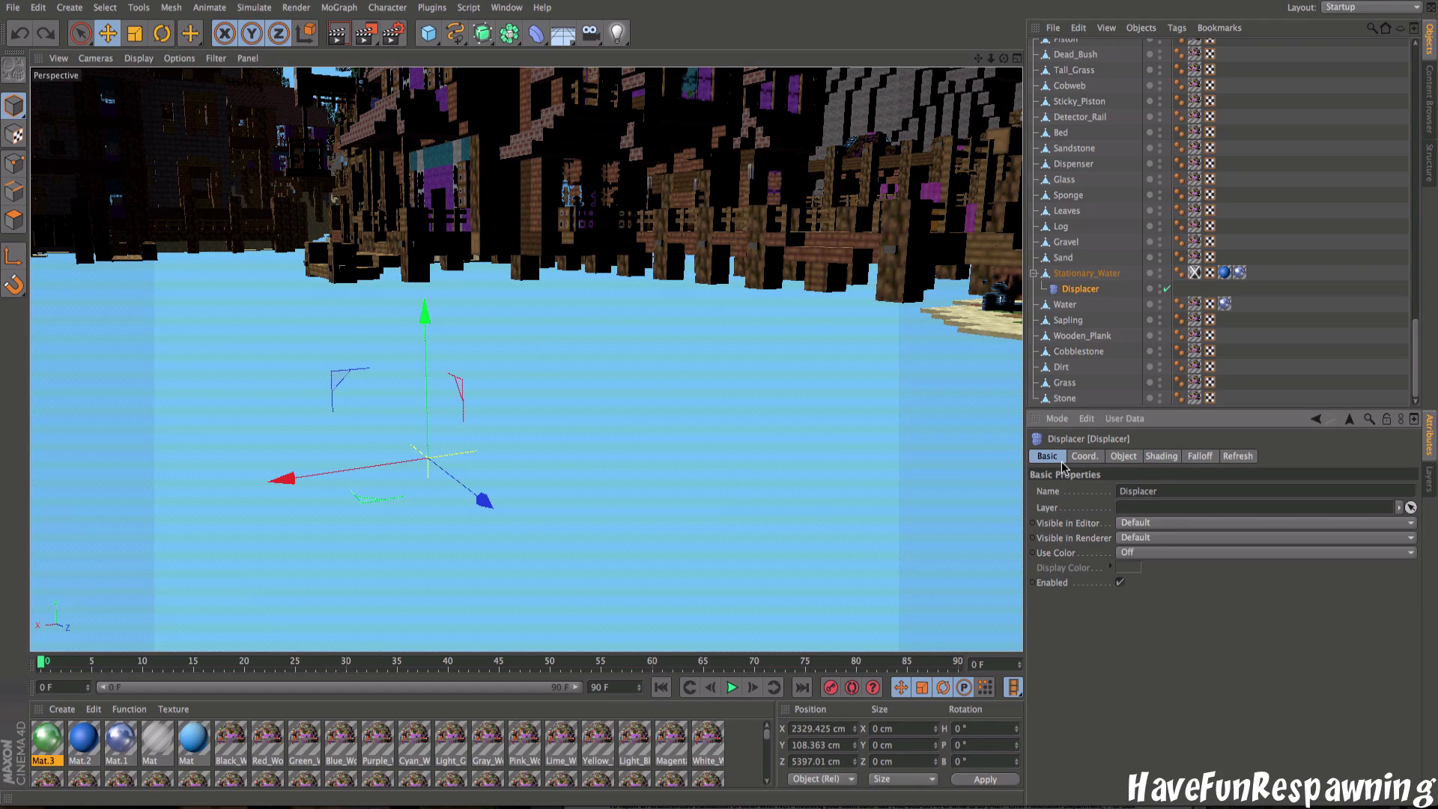
{"action": "left_click", "coordinate": [1146, 456]}
{"action": "left_click", "coordinate": [1204, 458]}
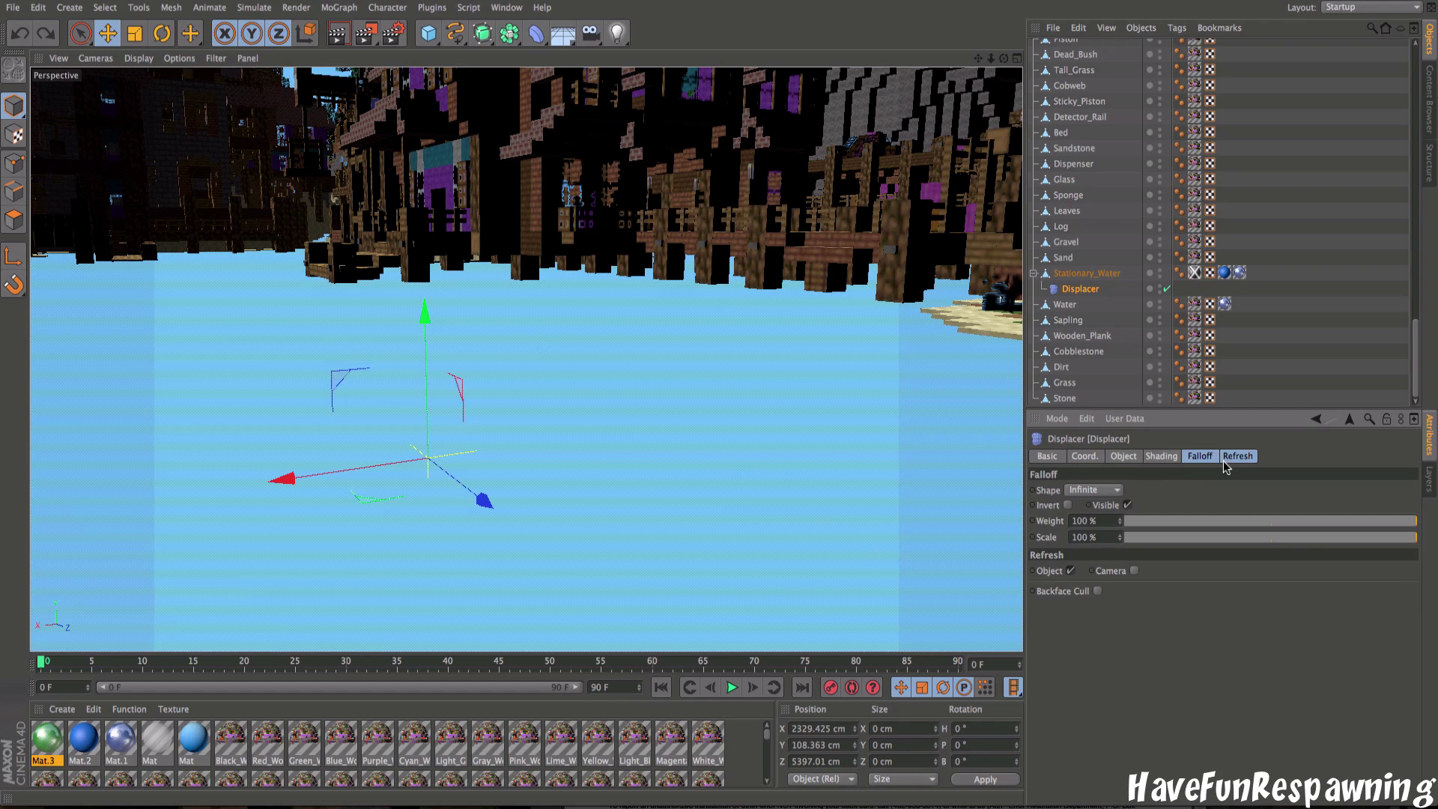
{"action": "left_click", "coordinate": [1234, 458]}
Step: Move the Displacer along Z to 3757.274 cm and set its height to Y 164.737 cm
{"action": "left_click_drag", "start_coordinate": [884, 529], "coordinate": [582, 462], "text": "alt"}
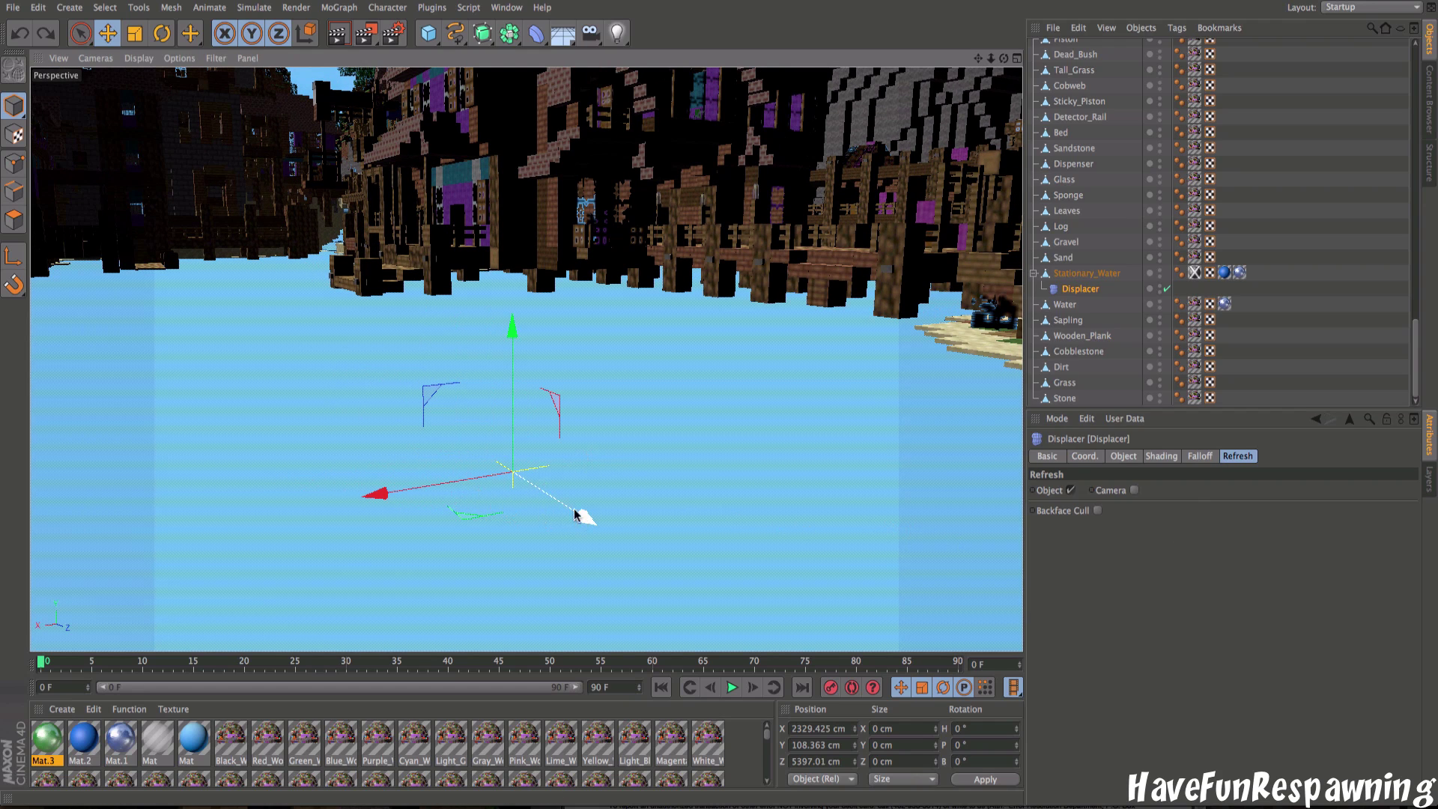
{"action": "left_click_drag", "start_coordinate": [584, 515], "coordinate": [323, 171]}
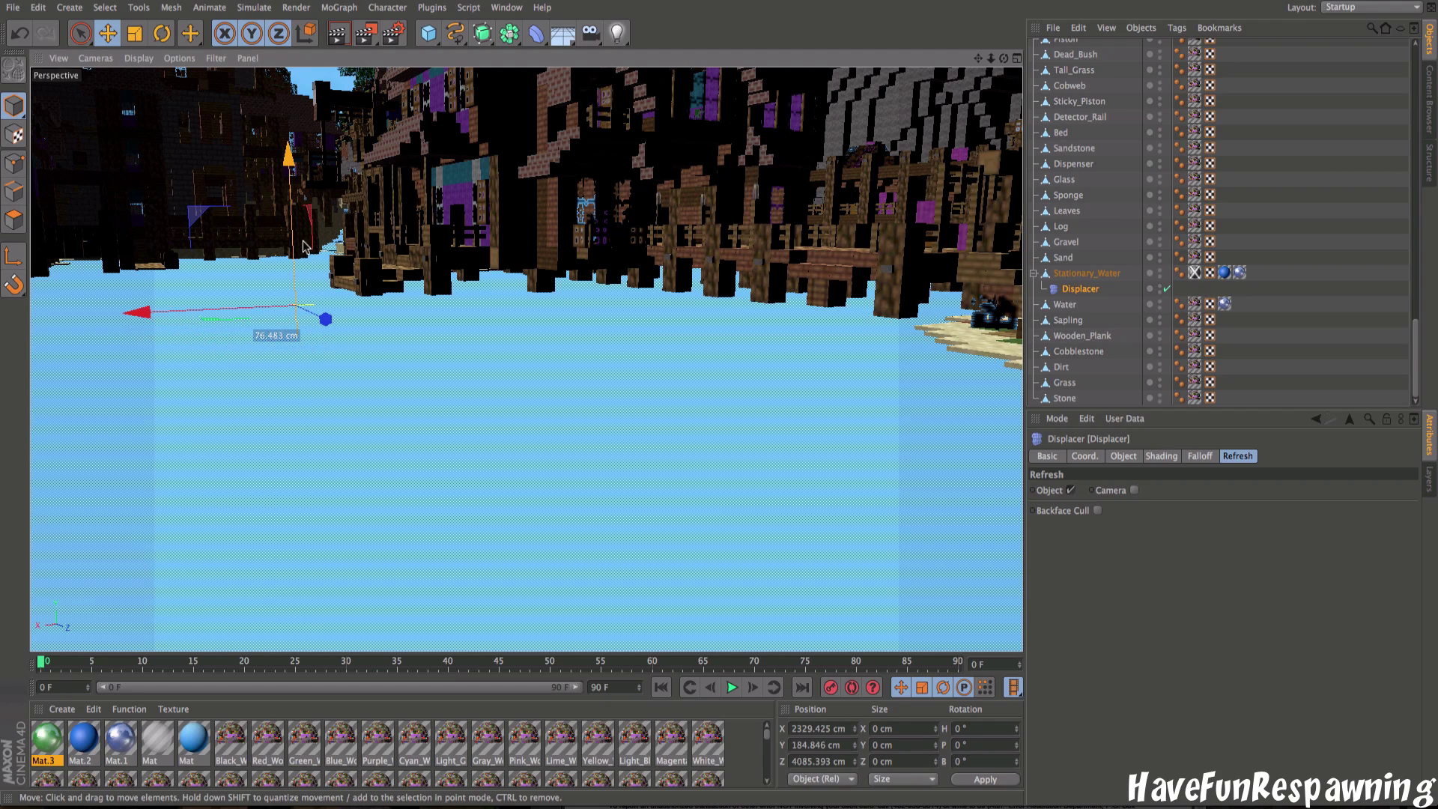
{"action": "left_click_drag", "start_coordinate": [215, 324], "coordinate": [212, 324], "text": "alt"}
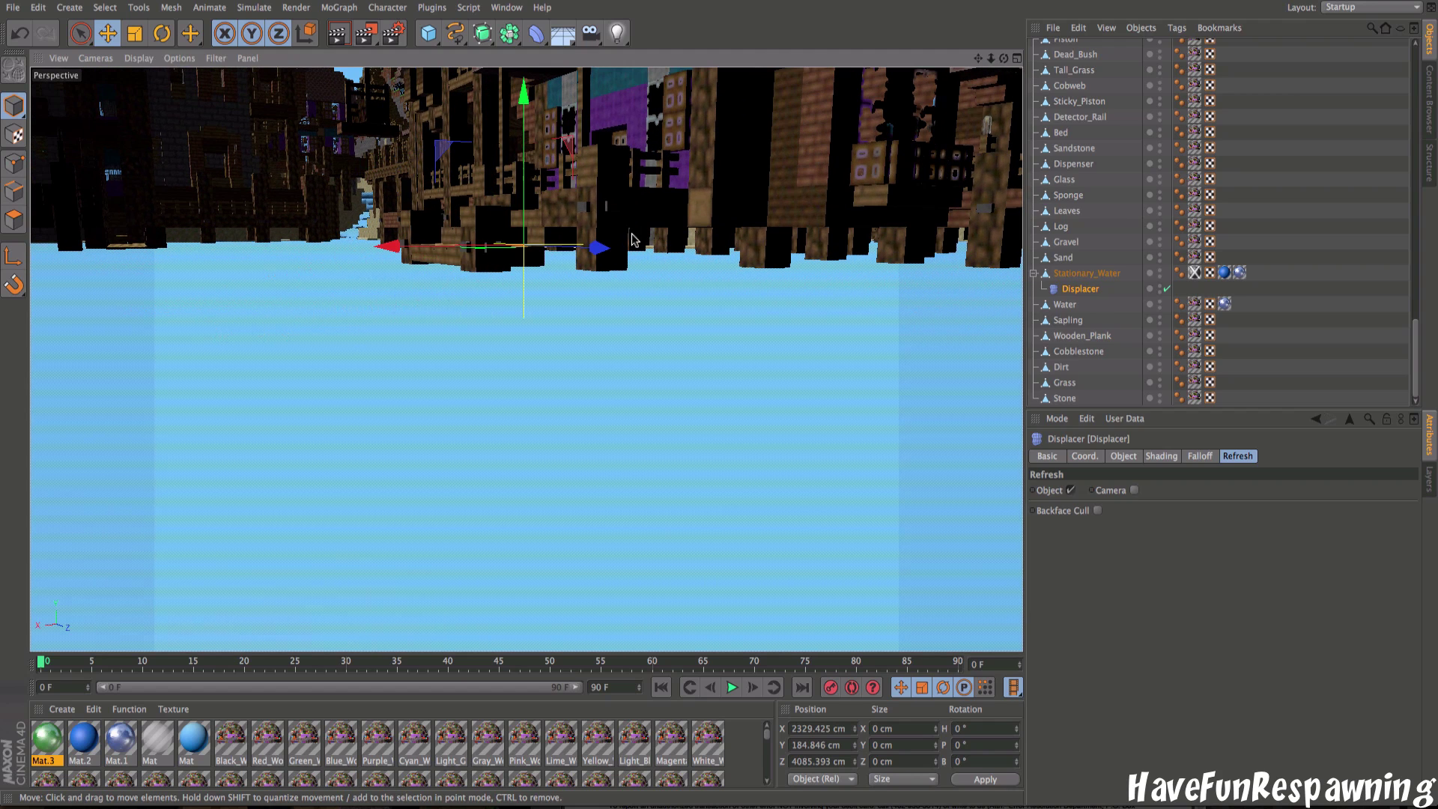
{"action": "left_click_drag", "start_coordinate": [594, 247], "coordinate": [373, 247]}
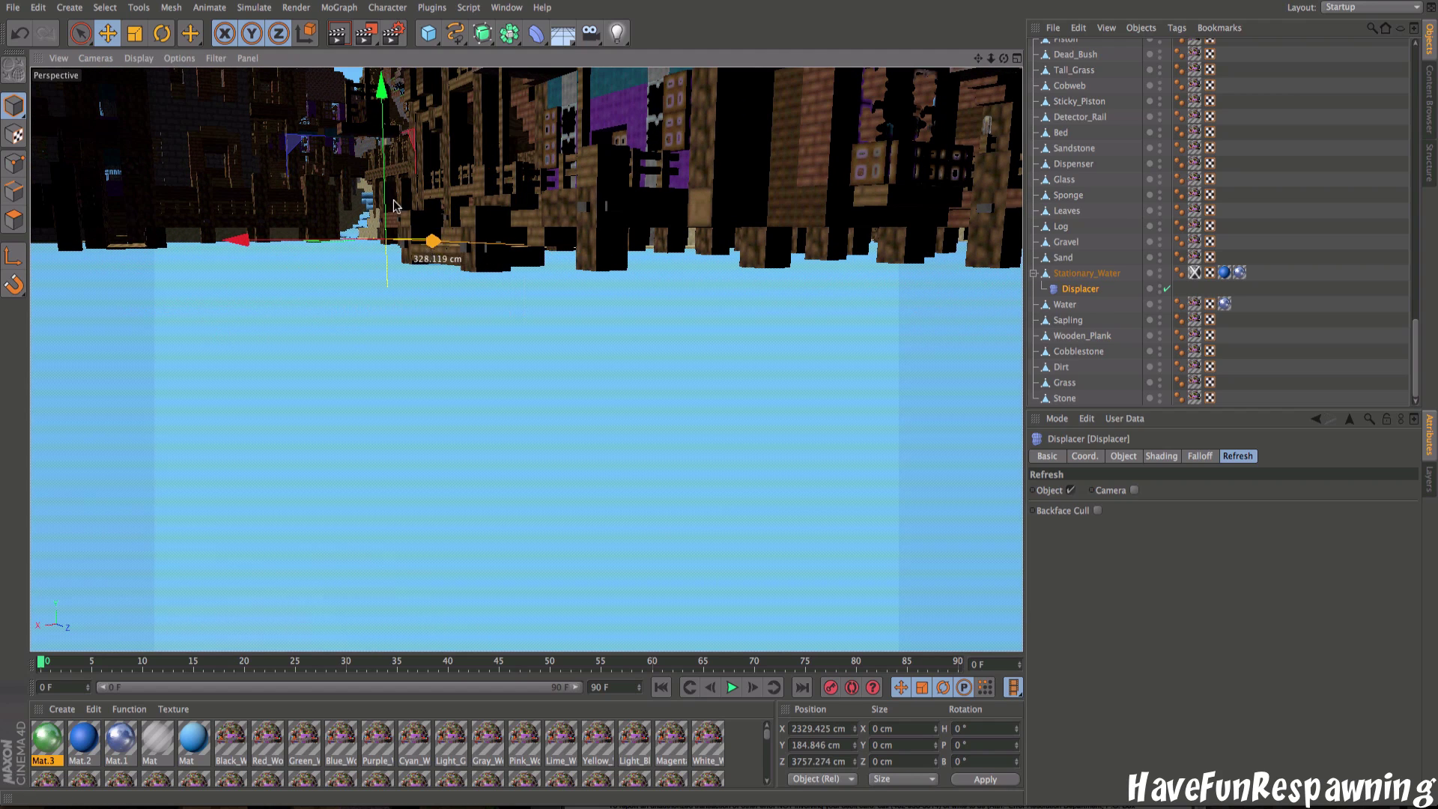
{"action": "left_click_drag", "start_coordinate": [383, 190], "coordinate": [387, 221]}
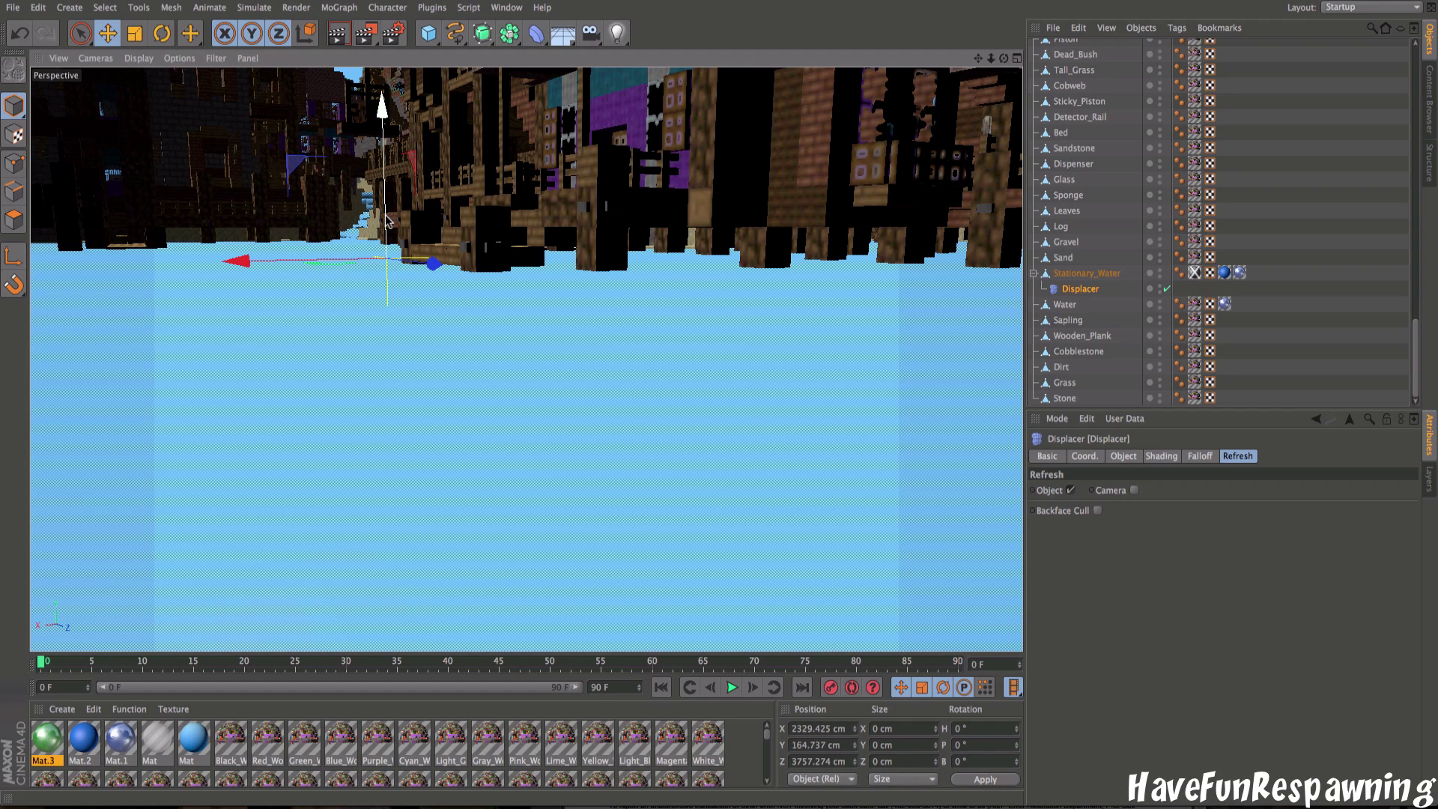
Step: Render the active viewport to preview the rippled, reflective deep-blue water
{"action": "left_click", "coordinate": [342, 36]}
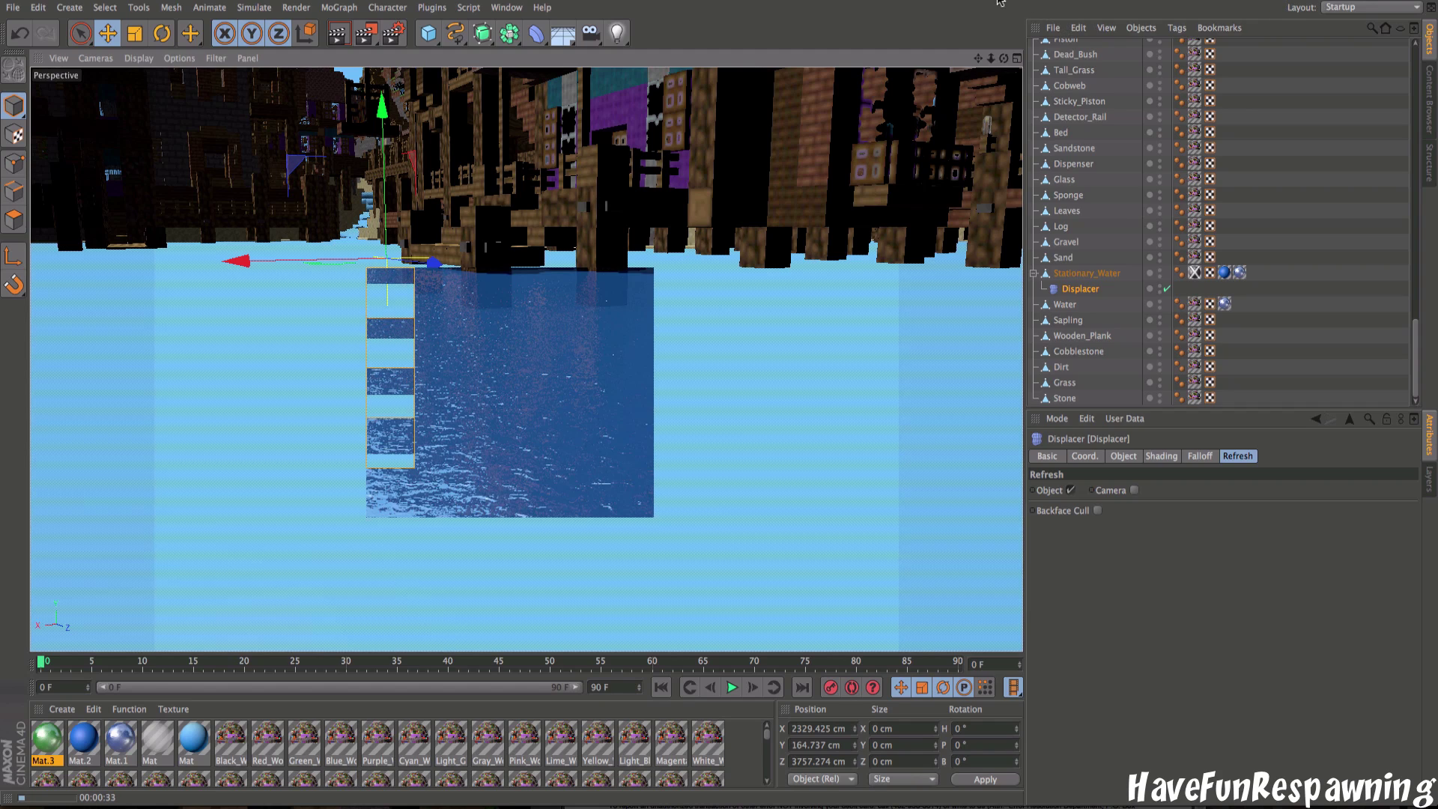
{"action": "left_click", "coordinate": [1049, 6]}
{"action": "key", "text": "Escape"}
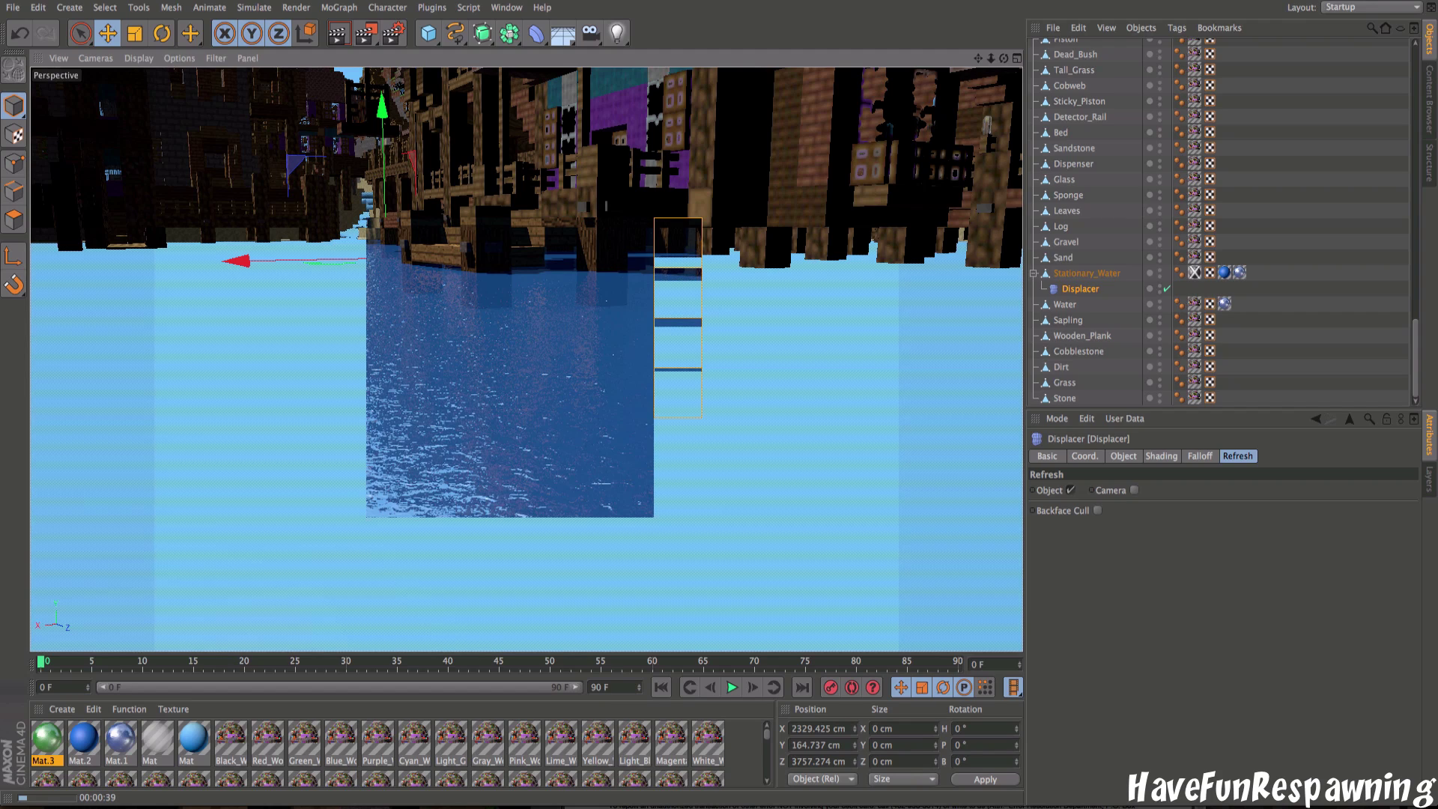
{"action": "left_click", "coordinate": [966, 2]}
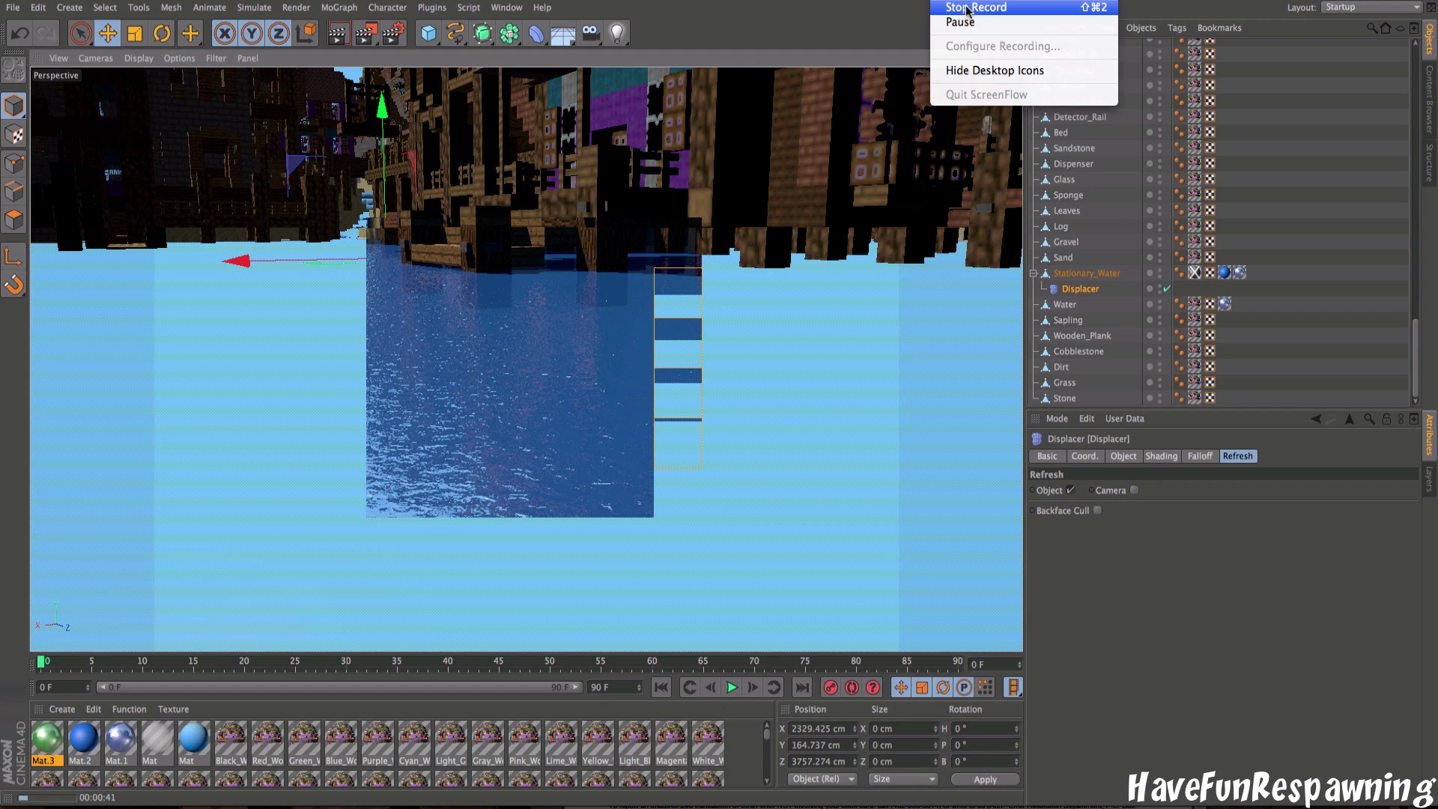